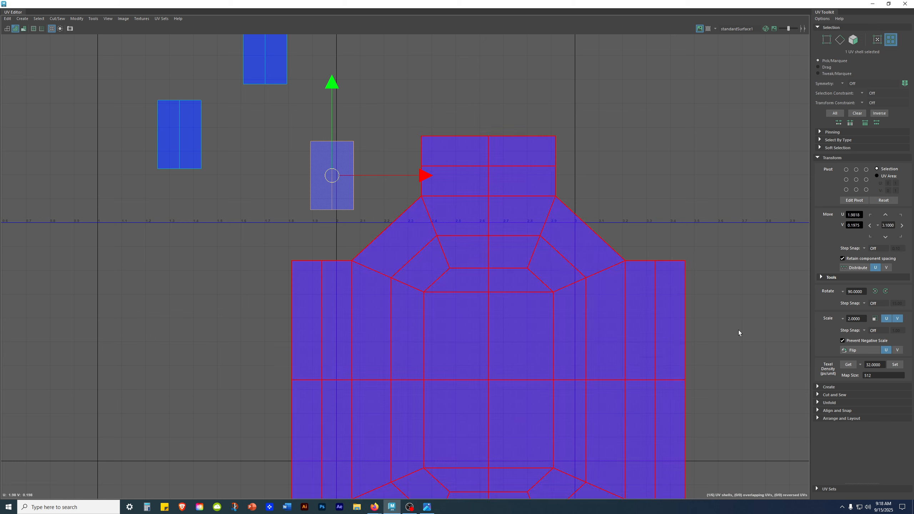
Step: Rotate the selected small rectangular UV shell by 90 degrees twice
left_click(875, 292)
left_click(874, 291)
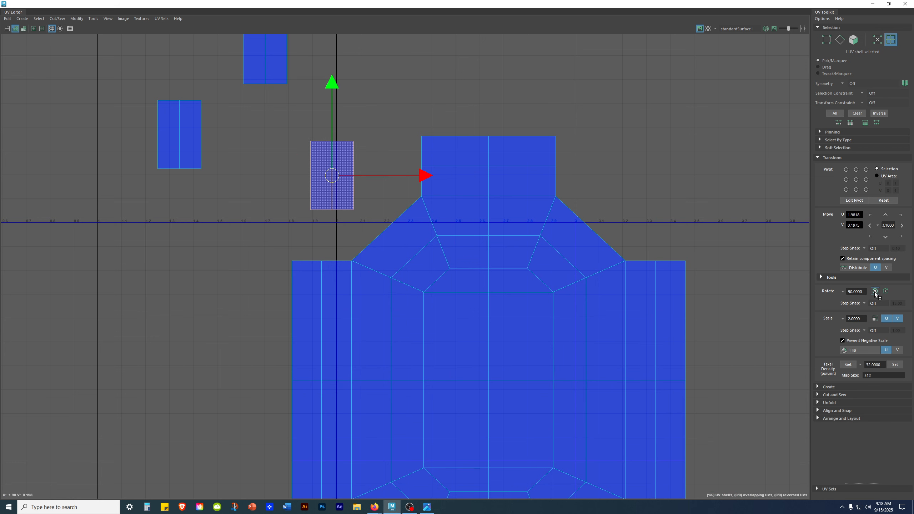
Step: Try to sew the large shell's upper-left diagonal edge to the small rectangular shell, and undo the attempt
left_click(621, 141)
scroll(253, 206, "up", 2)
right_click_drag(478, 270, 479, 18)
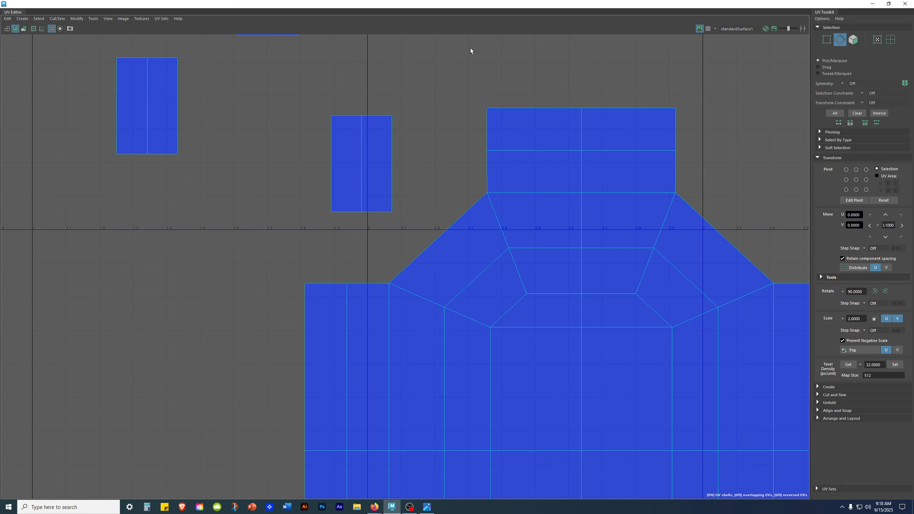
left_click(453, 228)
right_click(351, 104, "shift")
right_click_drag(352, 104, 359, 3, "shift")
key("ctrl+z")
left_click(450, 66)
Step: Move the small rectangular UV shell beside the large shell's upper-left diagonal edge
right_click_drag(371, 153, 271, 134)
left_click(377, 169)
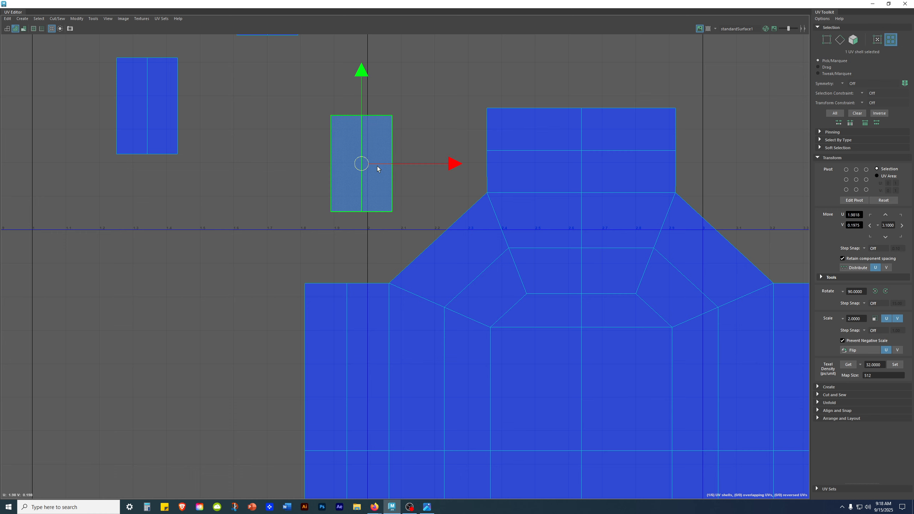
right_click_drag(372, 167, 474, 176, "alt")
left_click_drag(364, 173, 419, 233)
right_click_drag(419, 233, 488, 249, "alt")
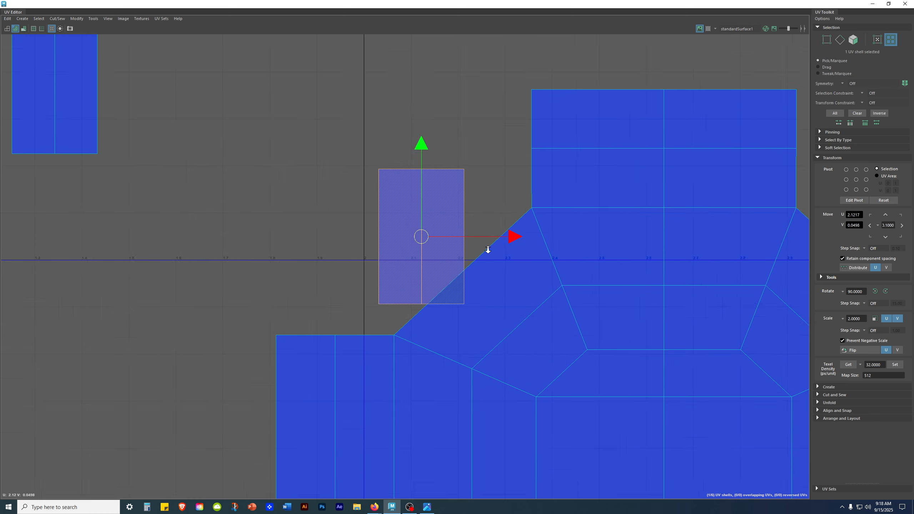
middle_click_drag(488, 250, 421, 173, "alt")
right_click_drag(397, 163, 461, 162, "alt")
Step: Rotate the small shell so its long side runs parallel to the large shell's upper-left diagonal edge
key("e")
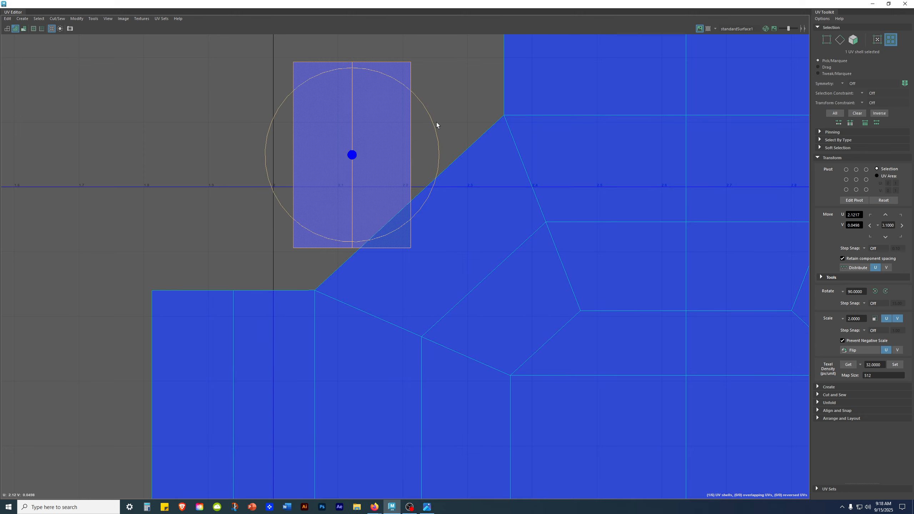
left_click_drag(436, 123, 435, 178)
right_click_drag(436, 179, 551, 192, "alt")
left_click_drag(463, 189, 463, 189)
right_click_drag(540, 189, 539, 189, "alt")
left_click_drag(467, 177, 467, 174)
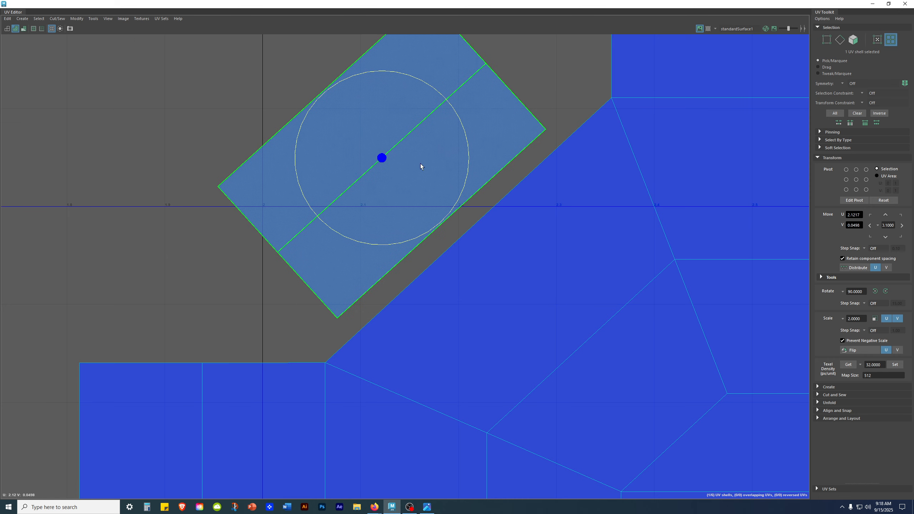
Step: Move the small shell close against the diagonal edge and fine-tune its rotation to match the slope
middle_click_drag(421, 166, 306, 219, "alt")
key("w")
left_click_drag(283, 218, 302, 219)
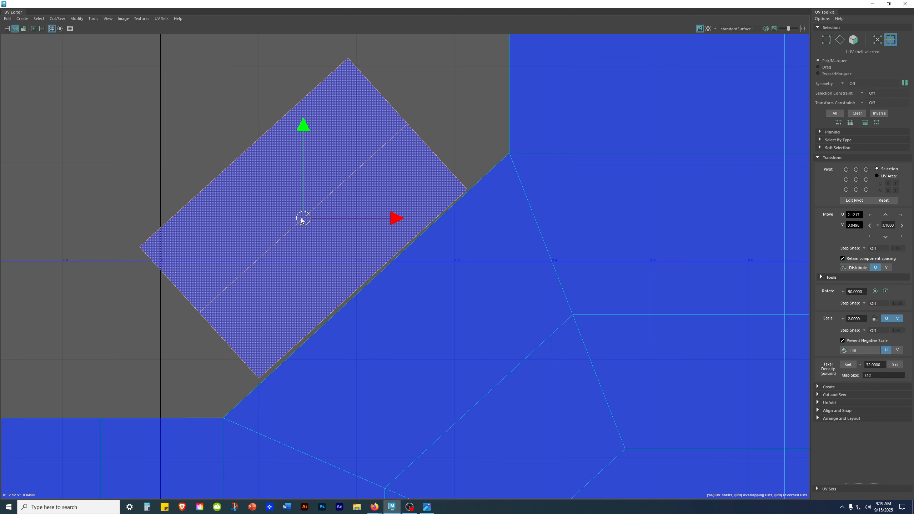
scroll(302, 220, "up", 2)
key("e")
left_click_drag(382, 257, 381, 256)
scroll(432, 267, "up", 2)
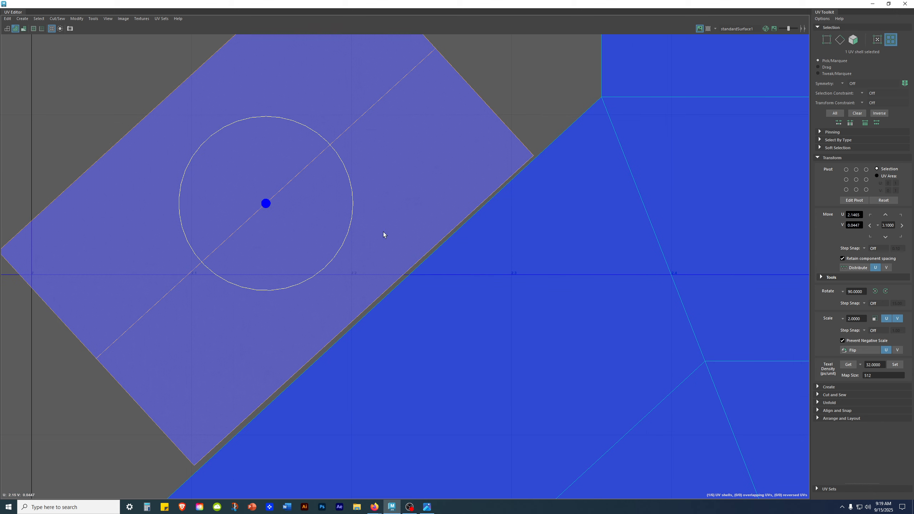
middle_click_drag(374, 242, 384, 176, "alt")
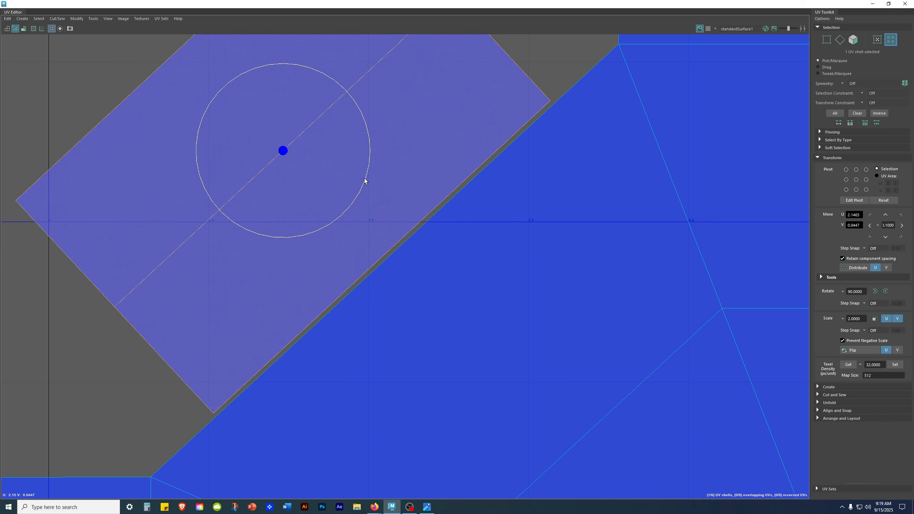
scroll(472, 172, "down", 3)
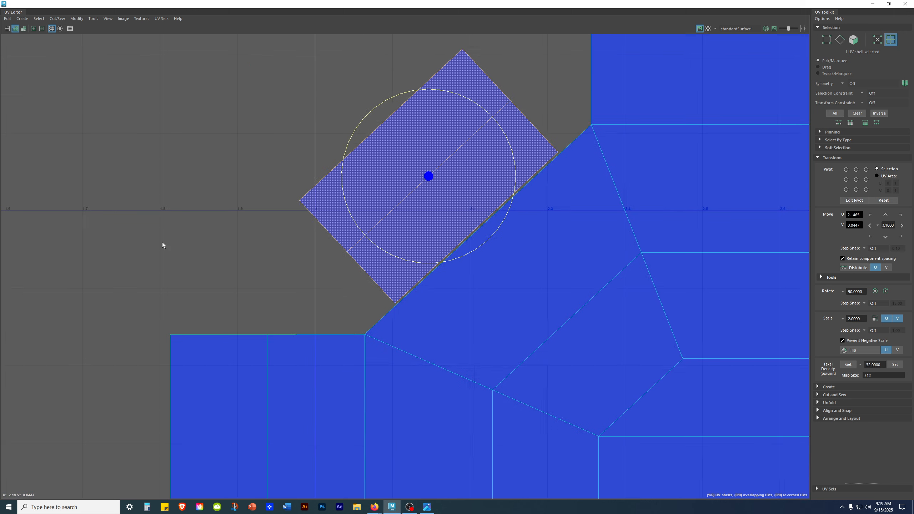
key("w")
scroll(473, 144, "down", 3)
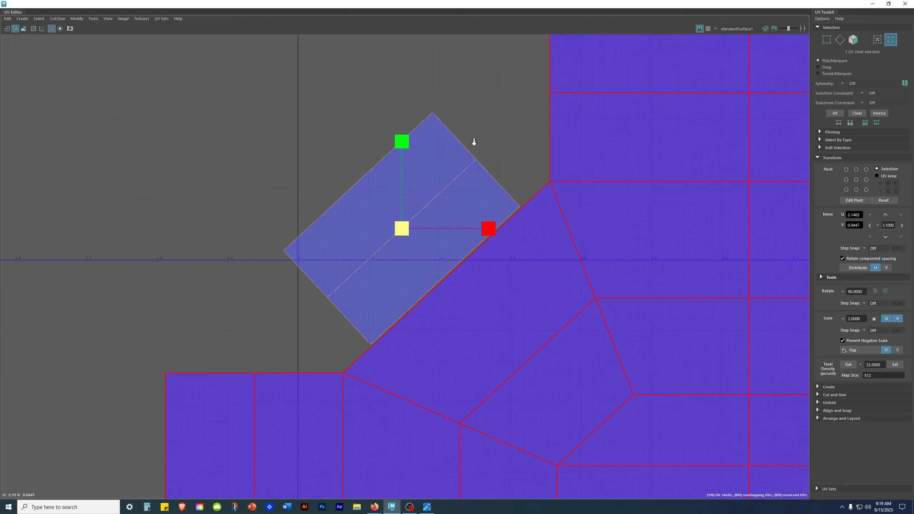
middle_click_drag(315, 140, 316, 160, "alt")
scroll(314, 112, "down", 3)
middle_click_drag(266, 85, 321, 119, "alt")
left_click_drag(322, 117, 318, 130, "alt")
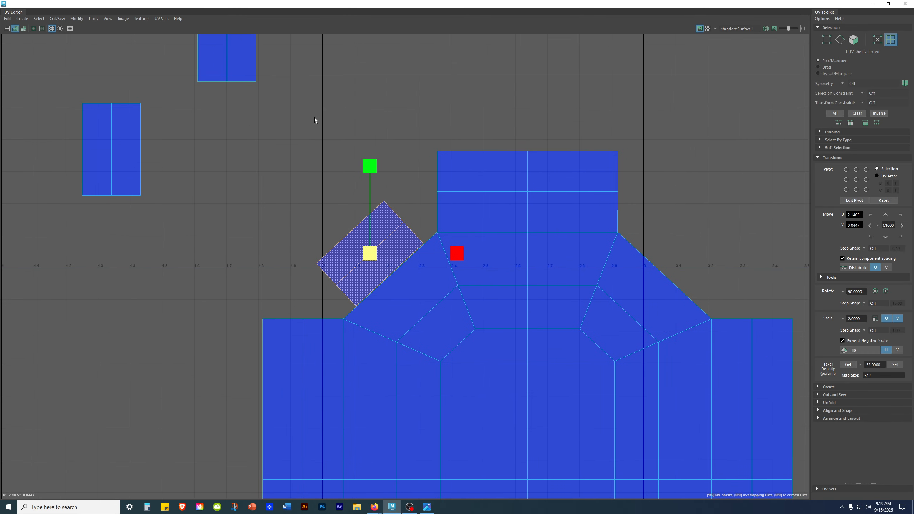
right_click(309, 113, "ctrl+shift")
right_click(316, 113, "ctrl")
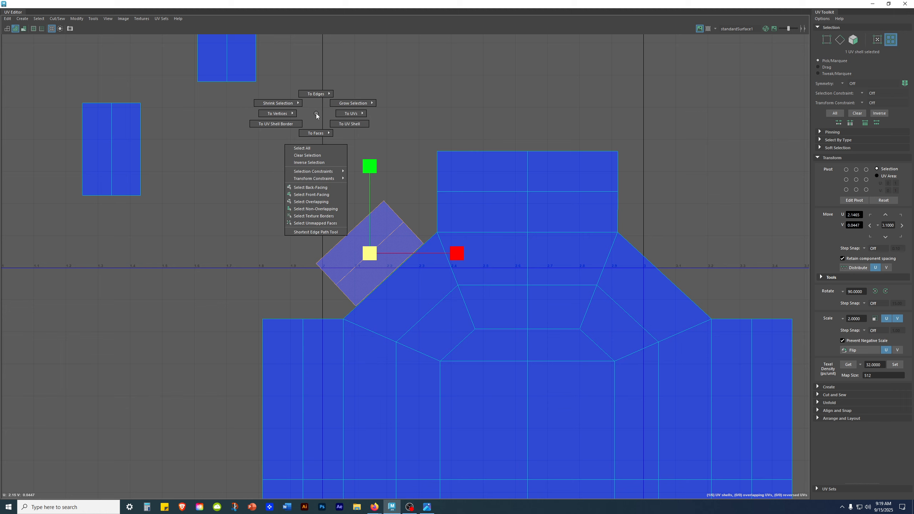
right_click(319, 116, "ctrl+shift")
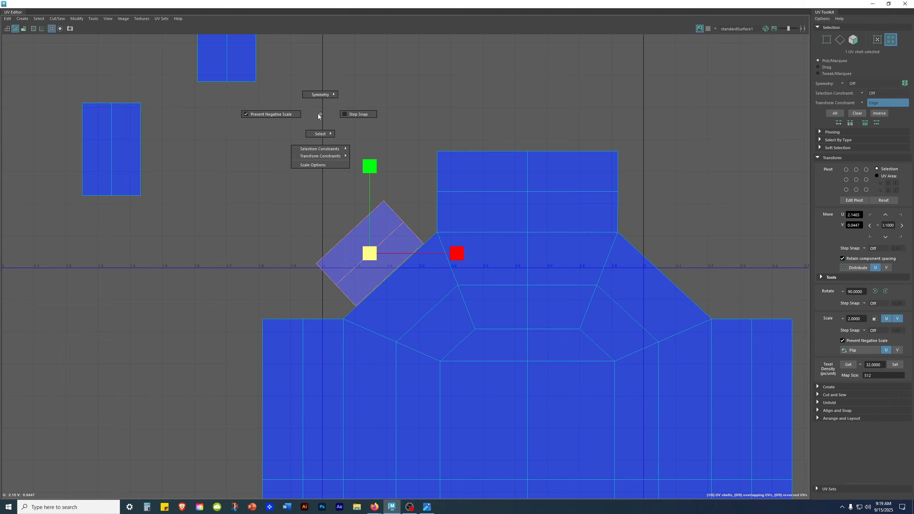
right_click(319, 114, "shift")
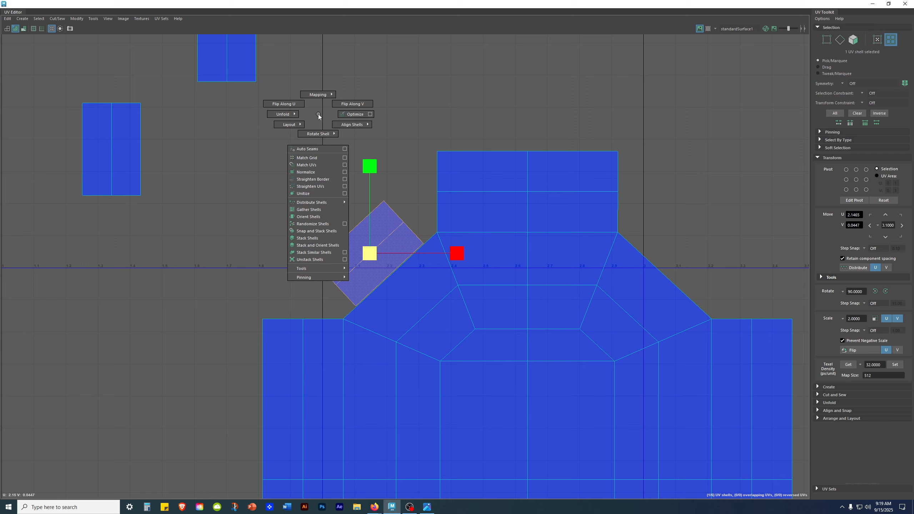
left_click(318, 115)
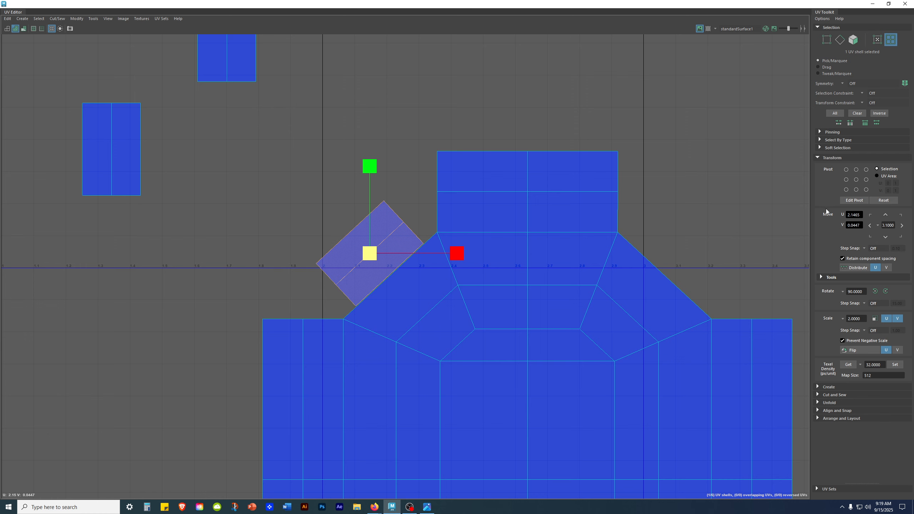
Step: Shrink the UV Editor window and look through the Scale tool's symmetry options
left_click_drag(751, 4, 381, 47)
key("r")
left_click(705, 112)
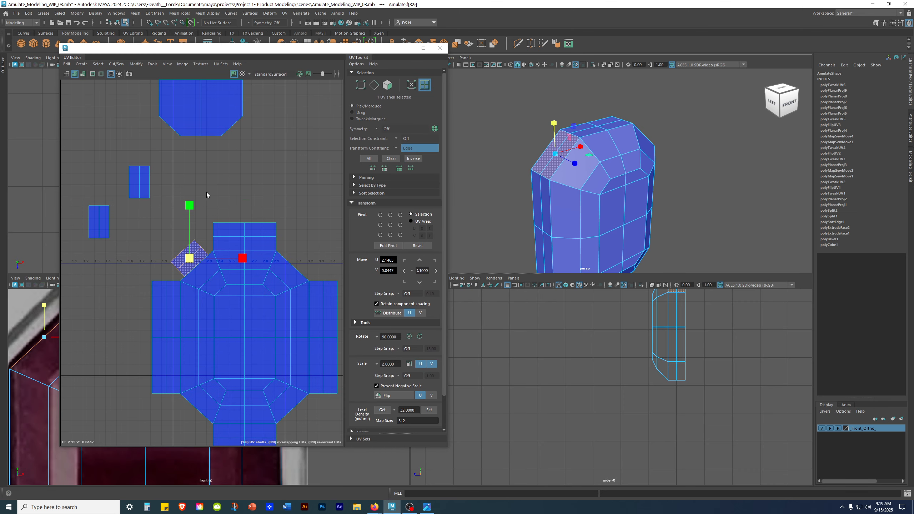
middle_click_drag(206, 153, 177, 163, "alt")
key("r")
left_click(212, 174)
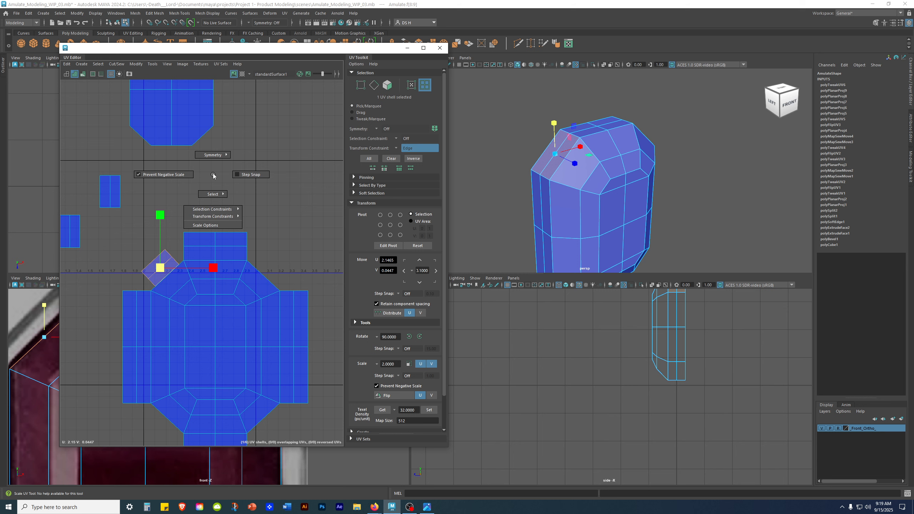
left_click_drag(213, 175, 215, 166)
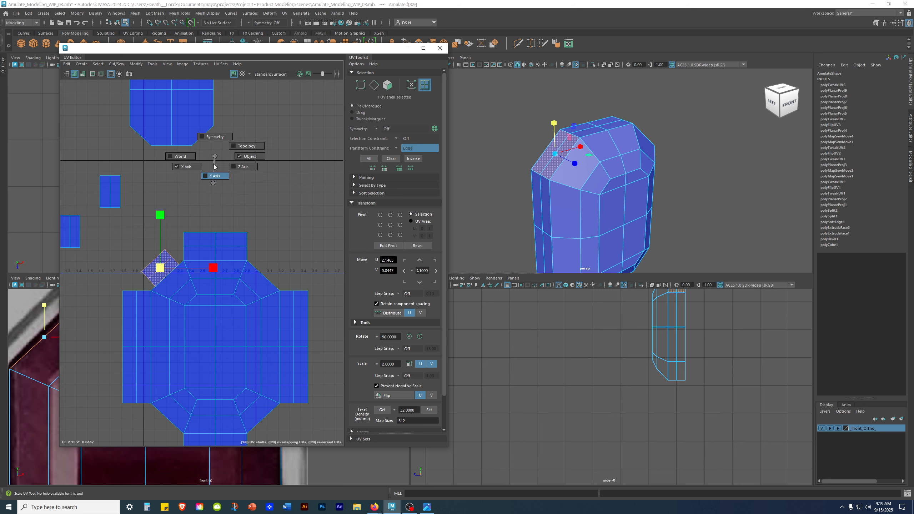
left_click(213, 183)
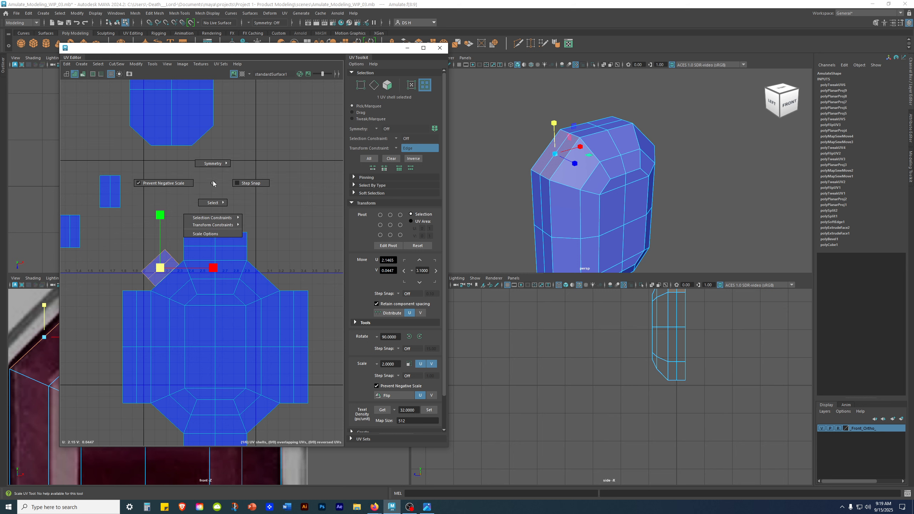
Step: Examine the Scale UV Tool's transform constraint, soft selection and symmetry settings, then close them and maximize the UV Editor
mouse_move(209, 227)
left_click(206, 234)
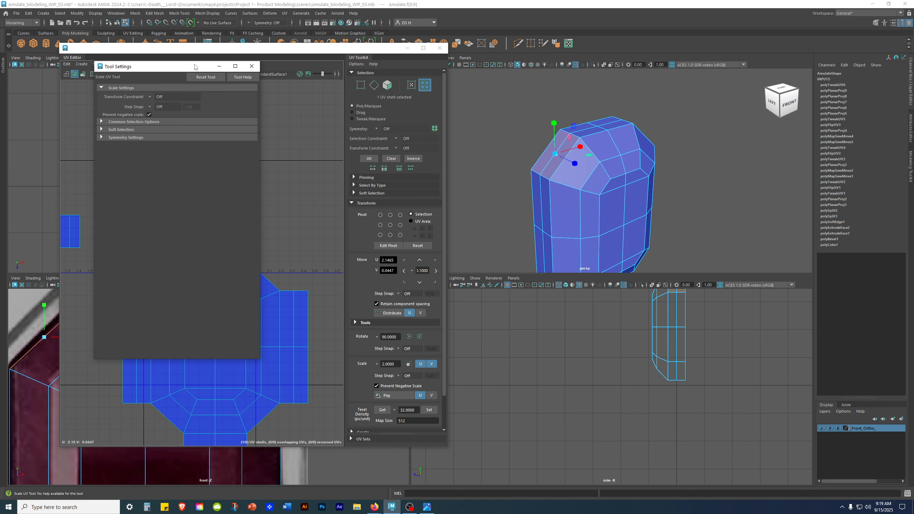
left_click_drag(195, 67, 358, 121)
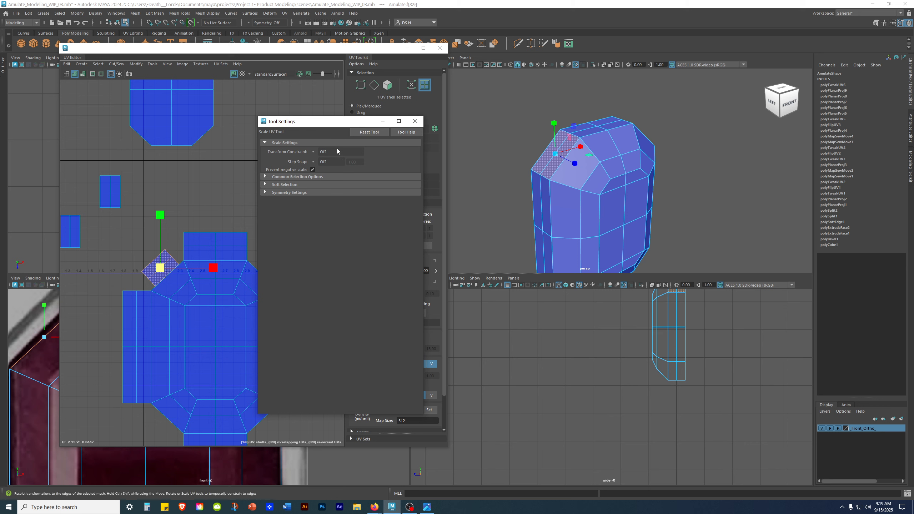
left_click(313, 152)
left_click(326, 156)
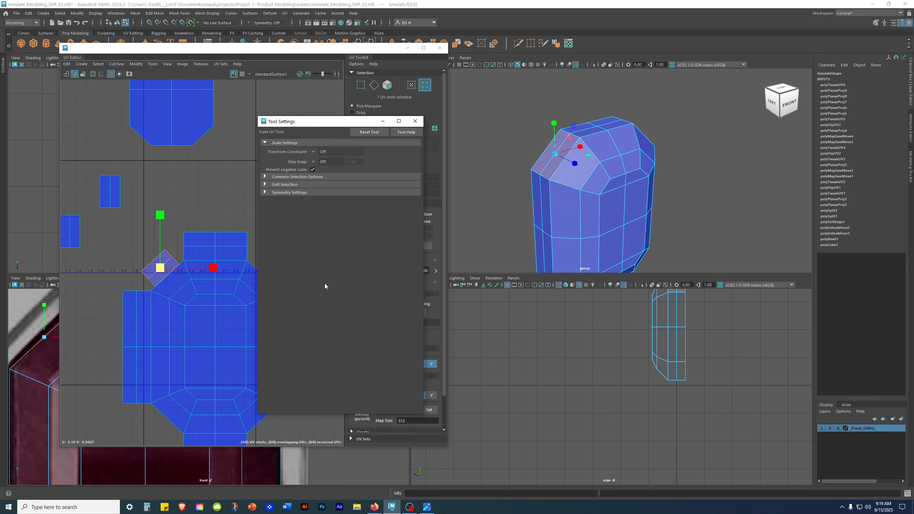
left_click(266, 186)
left_click(266, 186)
left_click(265, 192)
left_click(415, 122)
scroll(161, 267, "up", 6)
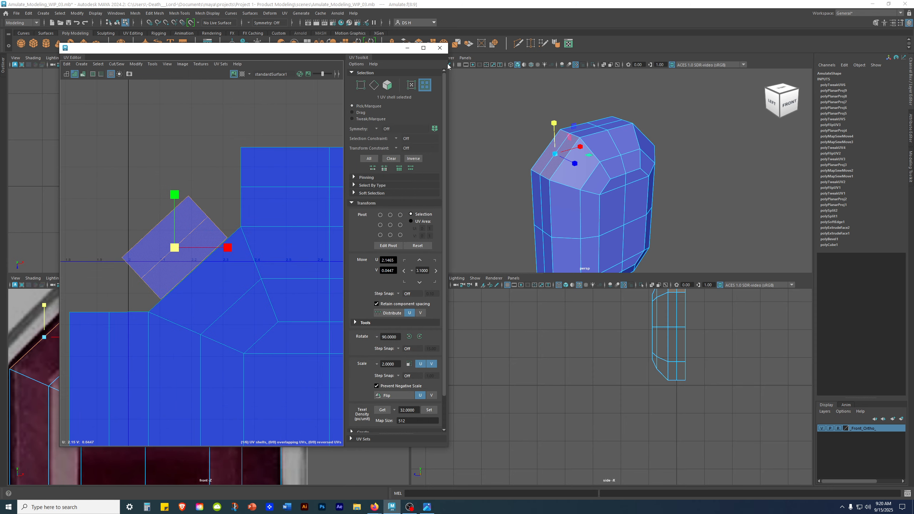
left_click(424, 48)
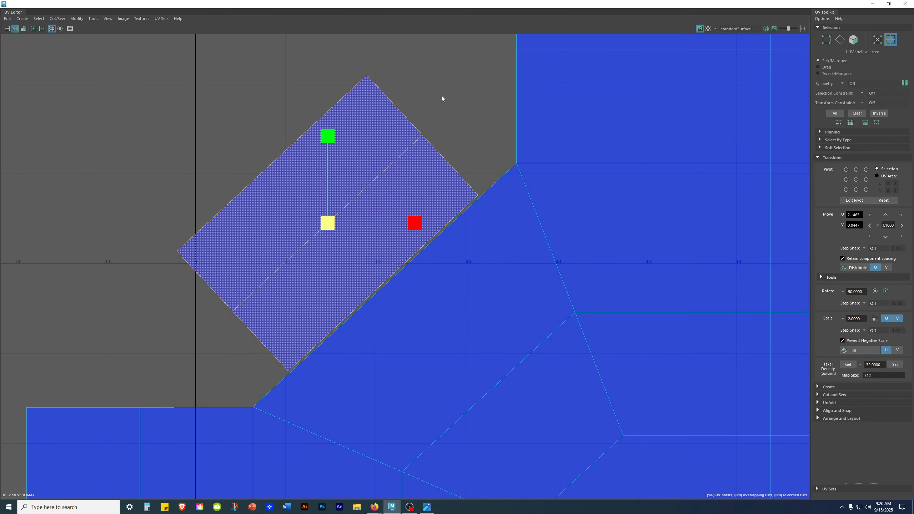
left_click(437, 123)
right_click(444, 106)
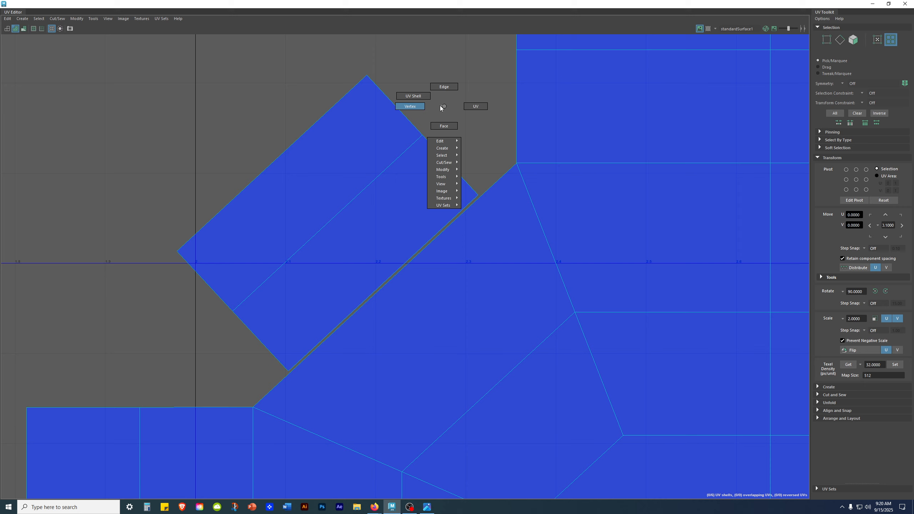
left_click(450, 88)
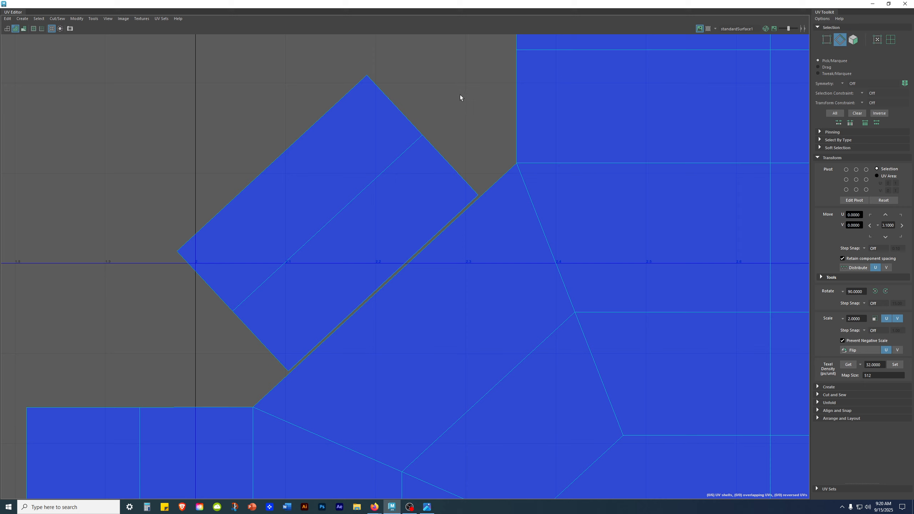
left_click(446, 157)
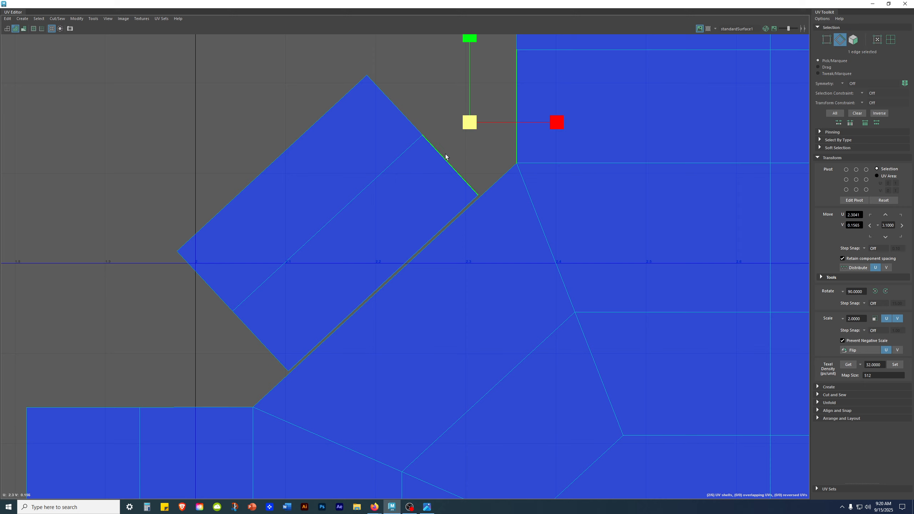
right_click(413, 76)
left_click(447, 74)
Step: Move the three UVs on the small shell's upper-right end so its lower corner meets the large shell's upper diagonal corner
right_click_drag(448, 86, 492, 94)
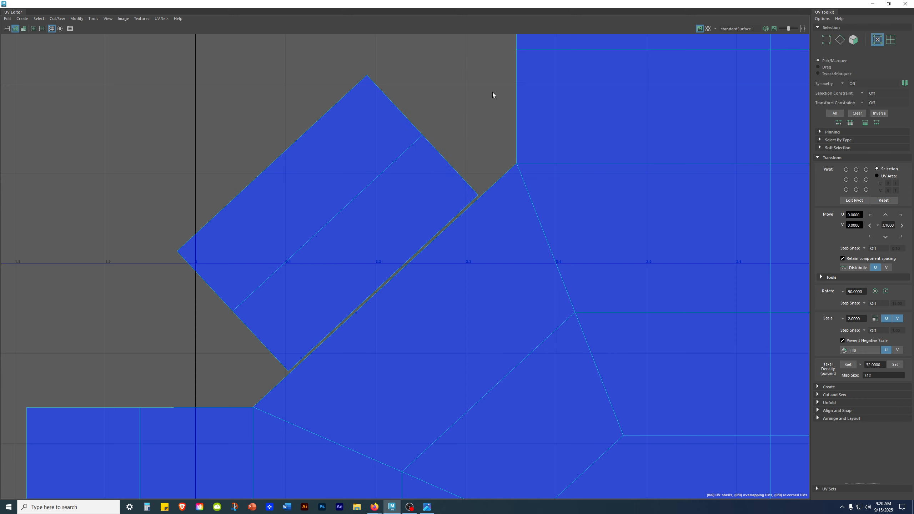
left_click(477, 195)
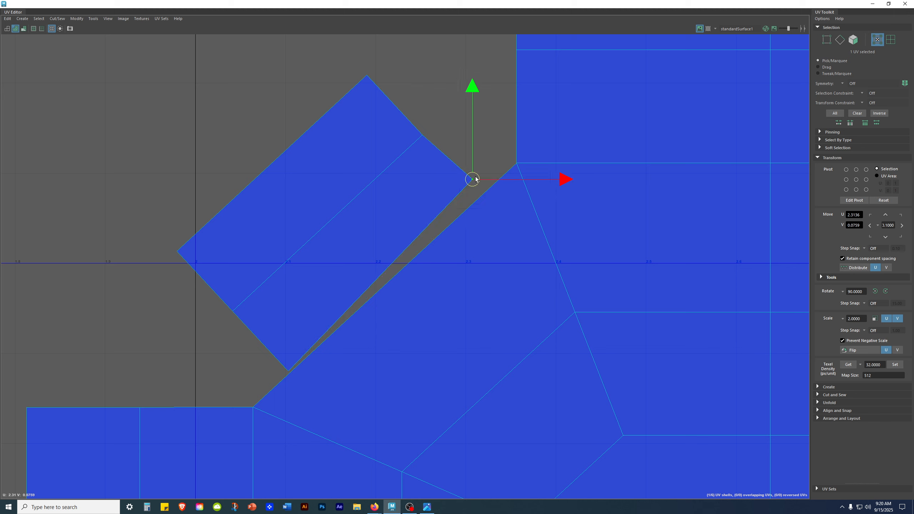
left_click(422, 134, "shift")
left_click(366, 75, "shift")
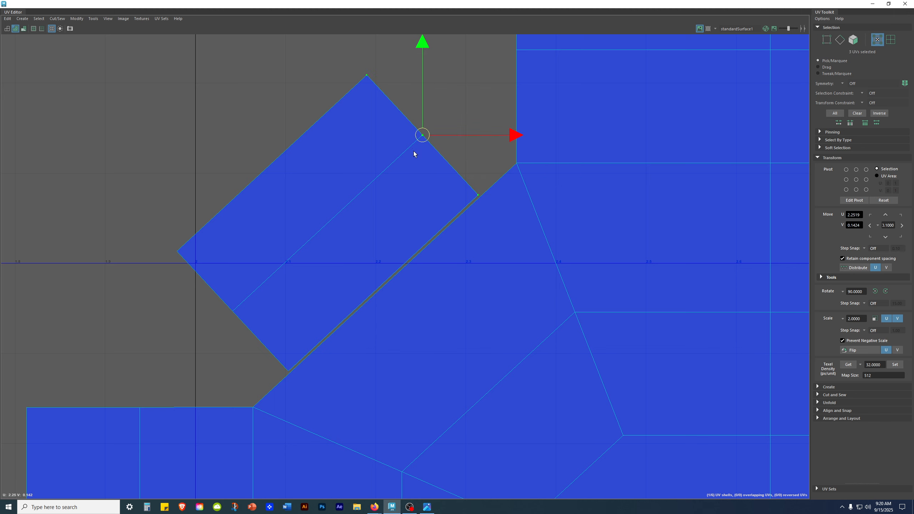
right_click_drag(394, 113, 465, 76)
left_click_drag(326, 51, 384, 80)
left_click_drag(403, 120, 436, 148, "shift")
left_click_drag(457, 182, 494, 220, "shift")
middle_click_drag(416, 158, 388, 211, "alt")
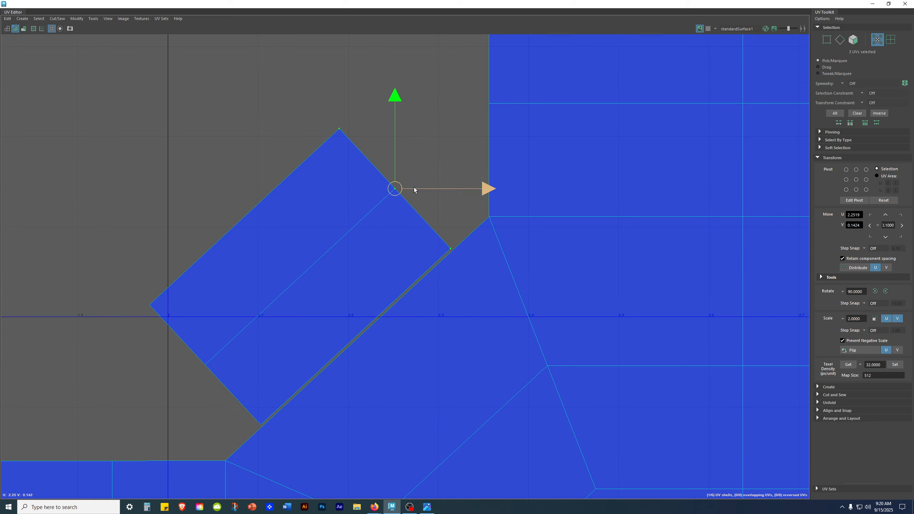
left_click_drag(398, 191, 435, 157)
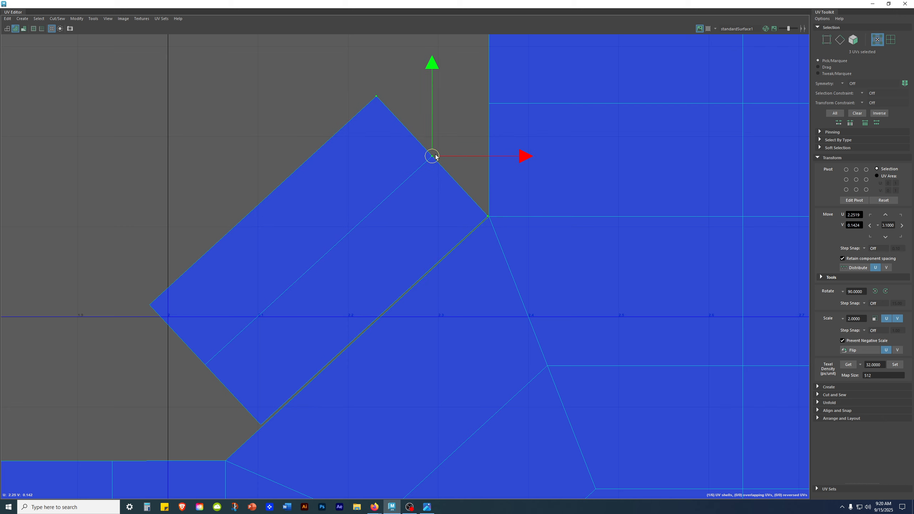
Step: Move the three UVs on the small shell's lower-left end so its corner meets the large shell's lower diagonal corner
middle_click_drag(301, 247, 439, 100, "alt")
left_click_drag(198, 127, 383, 239)
left_click_drag(365, 246, 455, 312, "shift")
left_click_drag(345, 217, 310, 251)
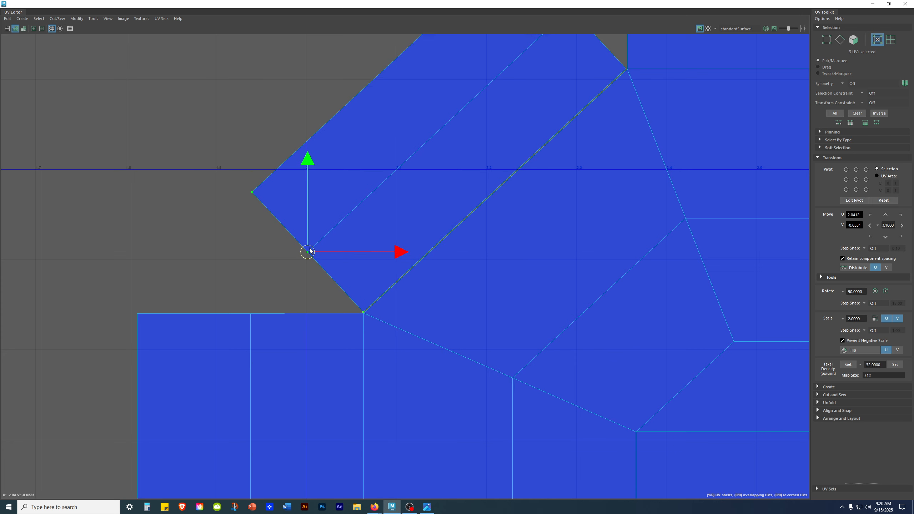
Step: Sew the small rectangular shell to the large shell along their shared upper-left diagonal edge
left_click(300, 231)
scroll(302, 231, "down", 5)
middle_click_drag(392, 218, 545, 213, "alt")
scroll(630, 211, "up", 1)
middle_click_drag(630, 212, 262, 170, "alt")
scroll(173, 183, "down", 3)
middle_click_drag(189, 175, 227, 139, "alt")
right_click_drag(226, 139, 428, 180, "alt")
right_click_drag(415, 166, 402, 2)
right_click_drag(279, 171, 437, 170, "alt")
left_click(443, 177)
scroll(547, 189, "down", 3)
right_click_drag(332, 152, 331, 152, "shift")
right_click_drag(427, 119, 355, 96, "shift")
scroll(517, 166, "down", 3)
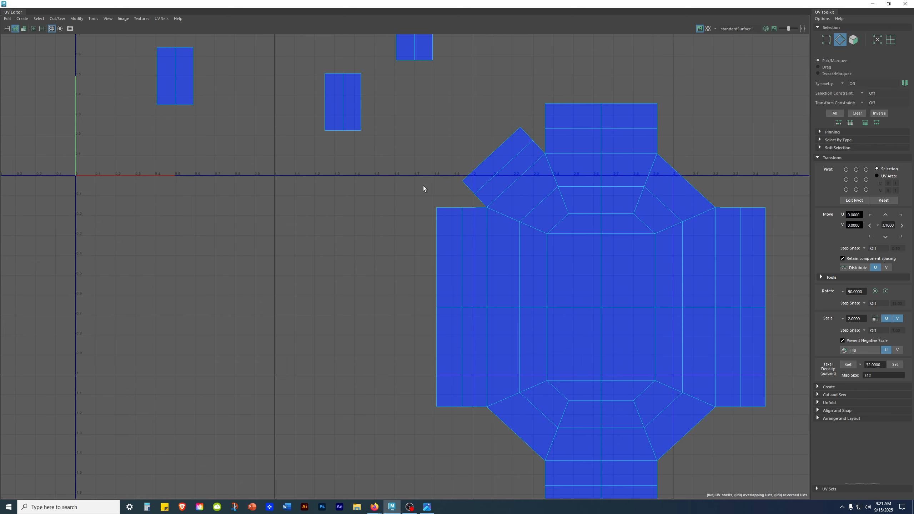
Step: Select an edge of a remaining small shell to check which large-shell edge it matches, then clear the selection
middle_click_drag(424, 187, 202, 218, "alt")
left_click(215, 62)
scroll(396, 314, "down", 3)
middle_click_drag(396, 314, 422, 216, "alt")
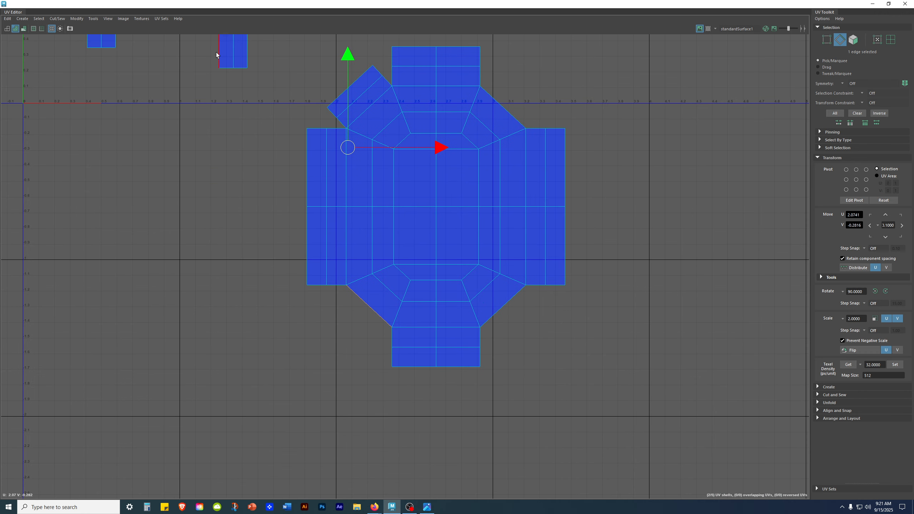
middle_click_drag(271, 125, 255, 257, "alt")
middle_click_drag(406, 355, 401, 233, "alt")
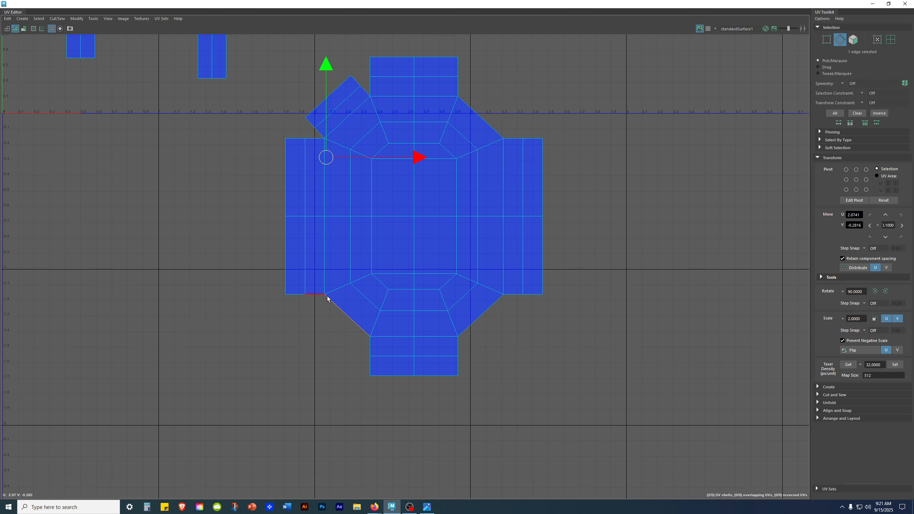
middle_click_drag(295, 241, 273, 337, "alt")
left_click(362, 166)
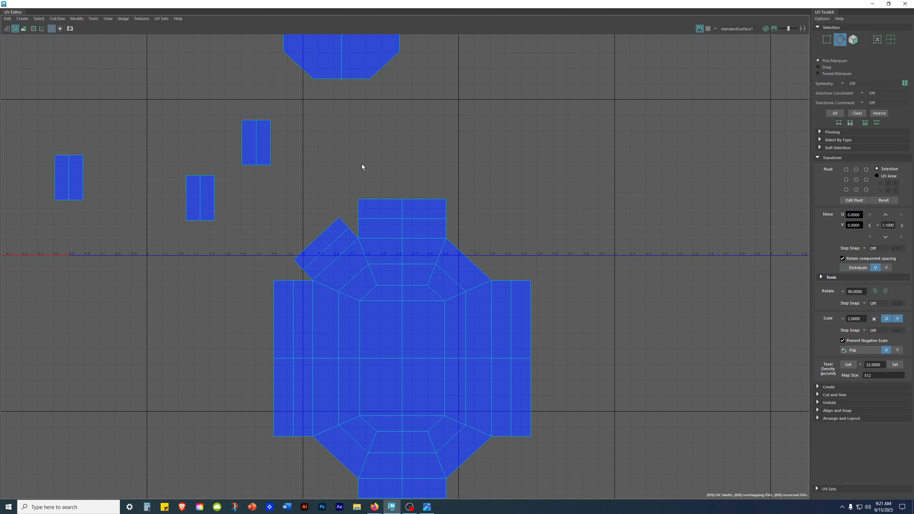
Step: Move the small rectangular shell nearest the large shell to beside the large shell's lower-left diagonal edge
right_click_drag(324, 127, 292, 116)
left_click(252, 142)
left_click_drag(254, 143, 184, 463)
middle_click_drag(249, 396, 240, 108, "alt")
right_click_drag(245, 119, 270, 180, "alt")
left_click_drag(132, 188, 351, 204)
right_click_drag(351, 204, 374, 230, "alt")
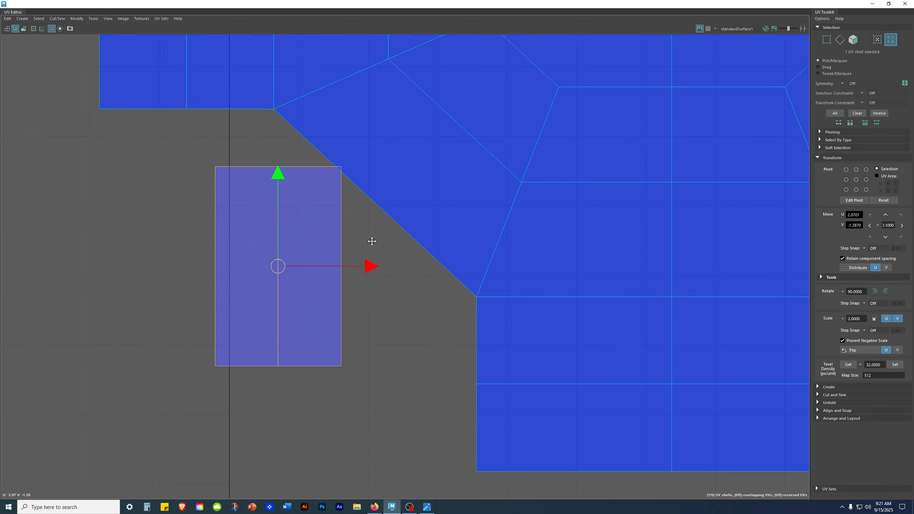
Step: Check which large-shell edges match the short upper and lower edges of the small shell by selecting them
left_click(455, 360)
right_click_drag(290, 225, 268, 3)
left_click(305, 168)
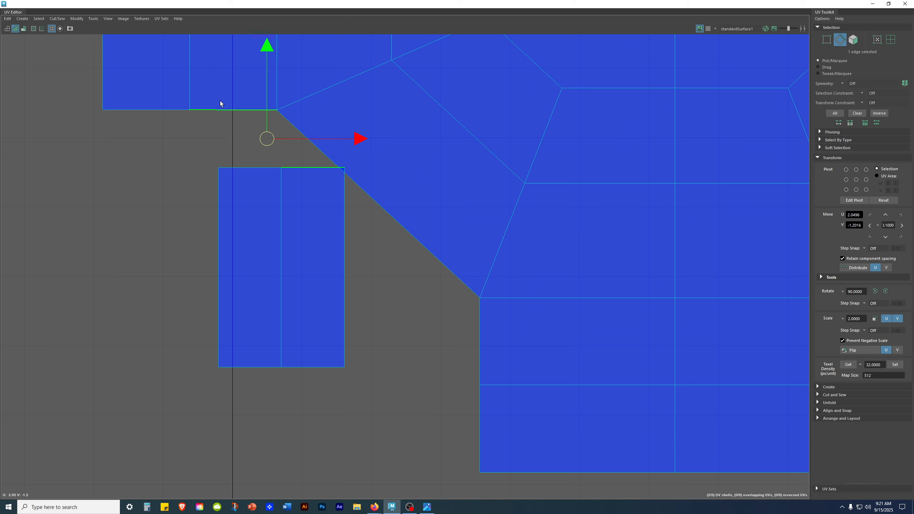
left_click(363, 378)
left_click(307, 366)
left_click(363, 404)
middle_click_drag(363, 403, 333, 435, "alt")
Step: Rotate the small shell roughly parallel to the large shell's lower-left diagonal edge and move it closer
right_click_drag(253, 254, 23, 155)
left_click(239, 261)
key("e")
left_click_drag(313, 360, 349, 300)
key("w")
left_click_drag(251, 299, 298, 286)
Step: Fine-tune the small shell's rotation and position until it lies almost flush along the lower-left diagonal edge
right_click_drag(298, 286, 590, 346, "alt")
middle_click_drag(339, 248, 231, 311, "alt")
mouse_move(201, 353)
left_mouse_down()
mouse_move(211, 349)
mouse_move(204, 340)
left_mouse_up()
key("e")
left_click_drag(283, 377, 284, 373)
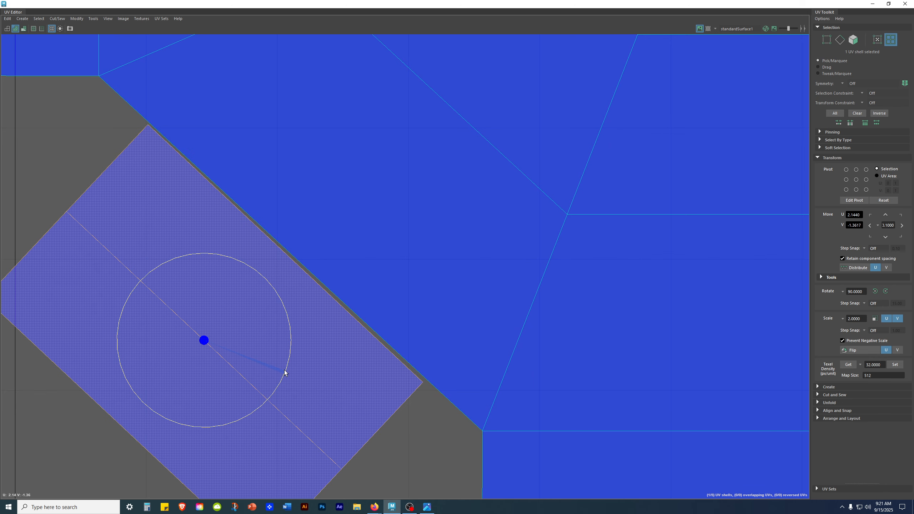
left_click_drag(284, 370, 286, 372)
scroll(351, 356, "down", 1)
middle_click_drag(299, 304, 292, 284, "alt")
key("w")
left_click_drag(214, 320, 216, 324)
left_click_drag(217, 324, 224, 325)
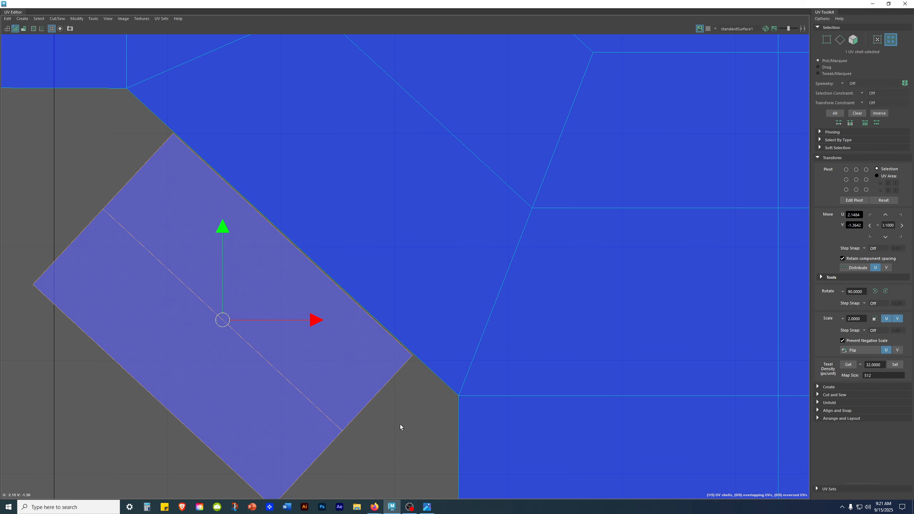
Step: Move the three UVs on the small shell's lower-right end so its corner meets the large shell's lower diagonal corner
left_click(371, 423)
right_click(274, 325)
right_click_drag(274, 325, 472, 322)
scroll(472, 322, "down", 1)
left_click_drag(412, 359, 446, 369)
left_click_drag(390, 422, 390, 422, "shift")
left_click_drag(275, 441, 335, 498, "shift")
middle_click_drag(390, 350, 341, 237, "alt")
scroll(344, 268, "up", 6)
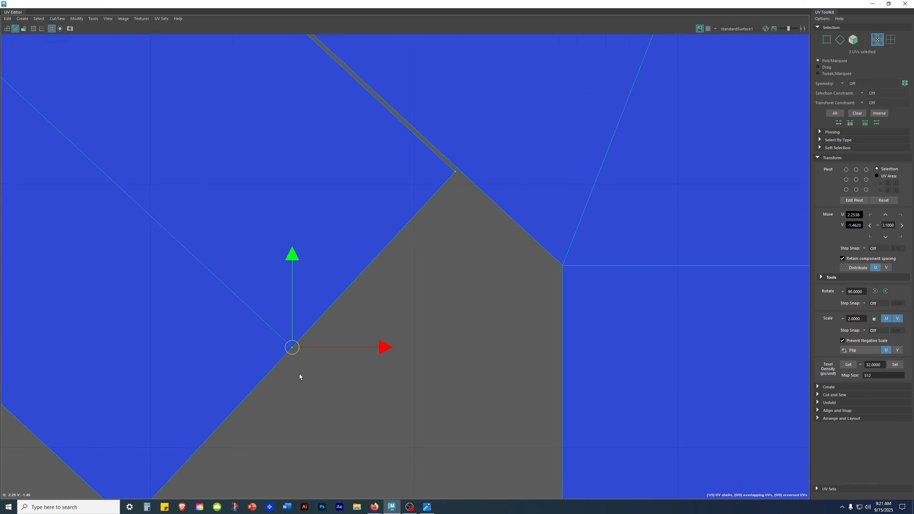
left_click_drag(292, 347, 399, 444)
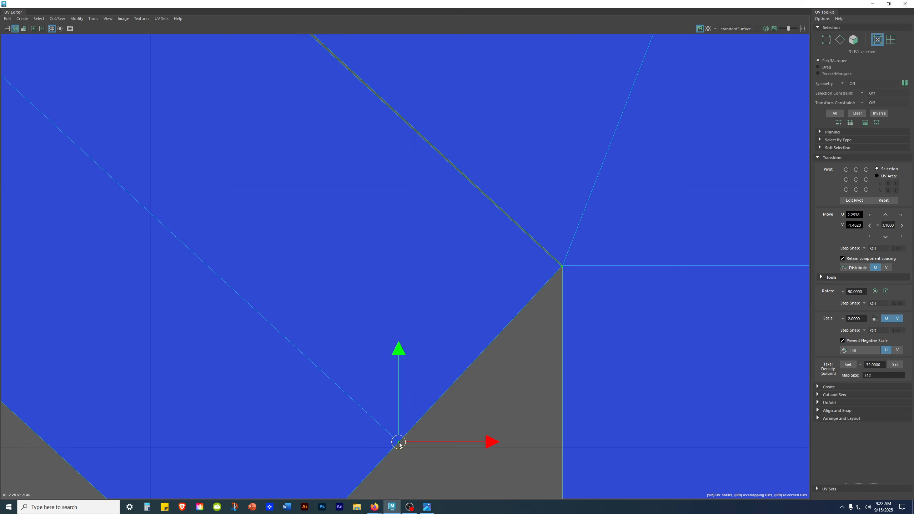
Step: Move the three UVs on the small shell's upper-left end so its corner meets the large shell's upper diagonal corner
left_click(598, 374)
scroll(598, 374, "down", 3)
middle_click_drag(327, 202, 659, 437, "alt")
scroll(452, 270, "down", 2)
left_click(478, 318, "shift")
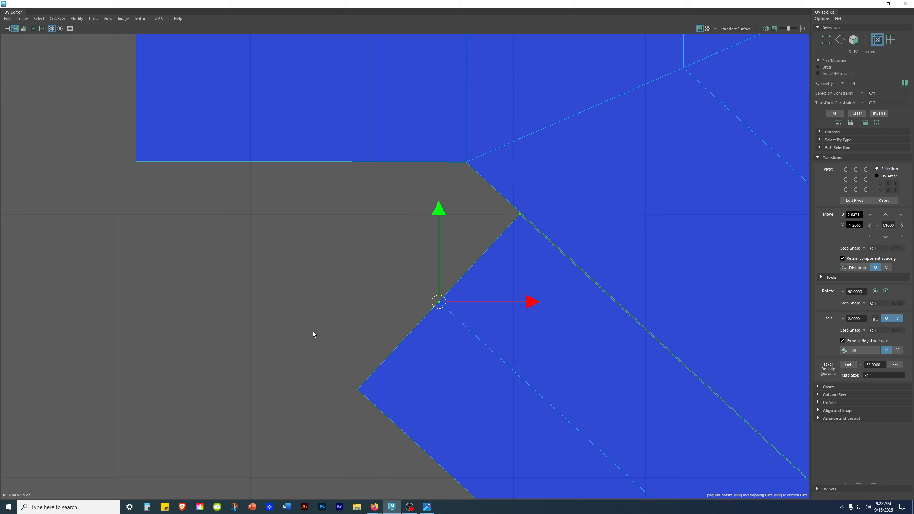
left_click_drag(338, 356, 381, 414, "shift")
right_click_drag(426, 306, 769, 355, "alt")
middle_click_drag(583, 238, 436, 315, "alt")
right_click_drag(482, 320, 589, 336, "alt")
left_click_drag(294, 442, 182, 322)
left_click(51, 281)
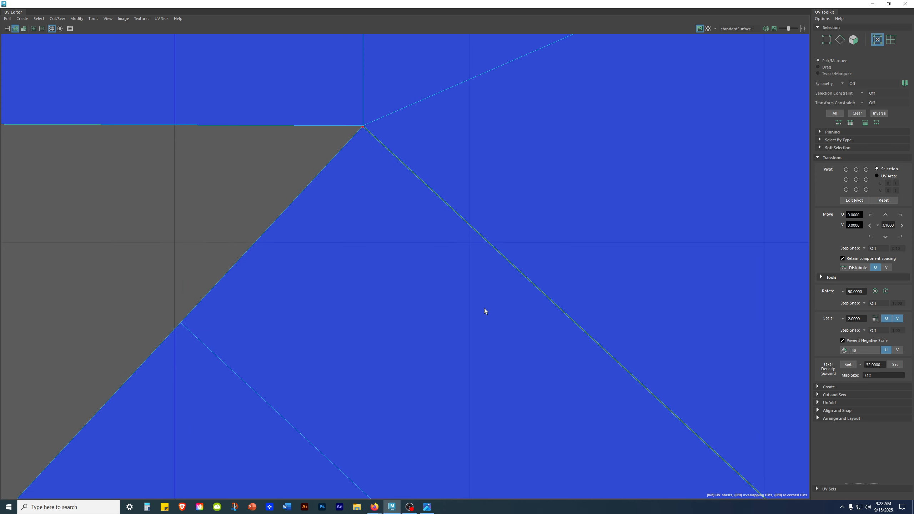
Step: Sew the small shell to the large shell along their shared lower-left diagonal edge and expand the Cut and Sew options
right_click_drag(397, 292, 400, 269)
scroll(534, 306, "down", 3)
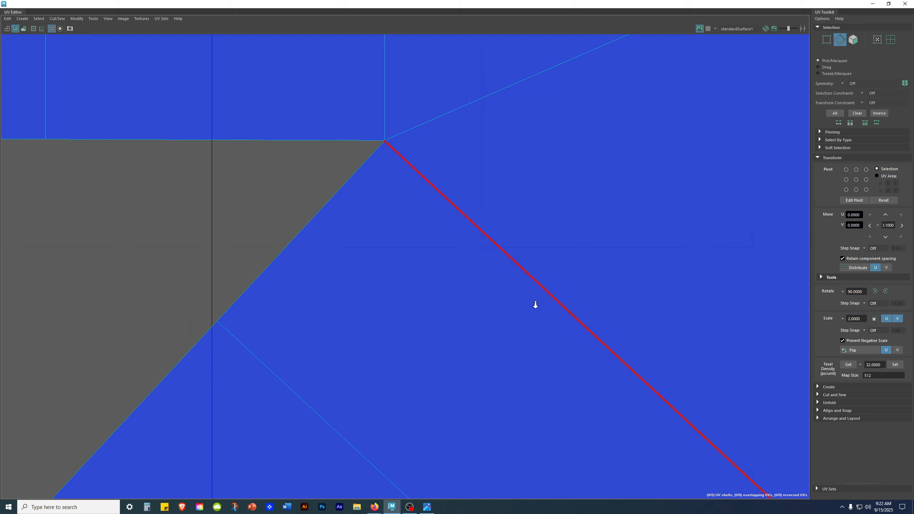
left_click(512, 276)
key("f")
right_click(324, 143, "shift")
right_click_drag(323, 141, 341, 23, "shift")
scroll(450, 311, "down", 5)
left_click(828, 395)
scroll(513, 342, "down", 5)
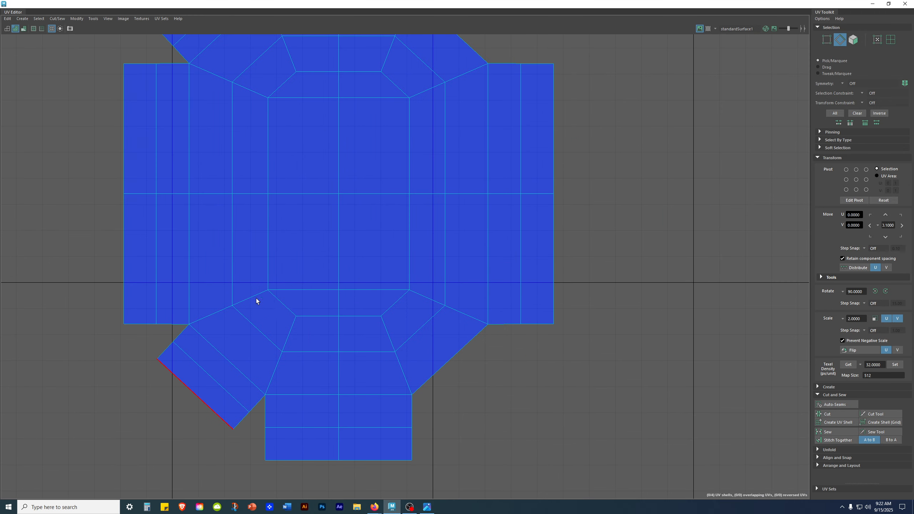
Step: Select the edges of the nearer remaining small shell one by one to check which large-shell edges they match
middle_click_drag(558, 254, 619, 311, "alt")
right_click_drag(619, 311, 407, 284, "alt")
middle_click_drag(608, 304, 639, 292, "alt")
right_click_drag(561, 284, 710, 369, "alt")
middle_click_drag(628, 258, 608, 341, "alt")
middle_click_drag(186, 130, 311, 158, "alt")
right_click(271, 133)
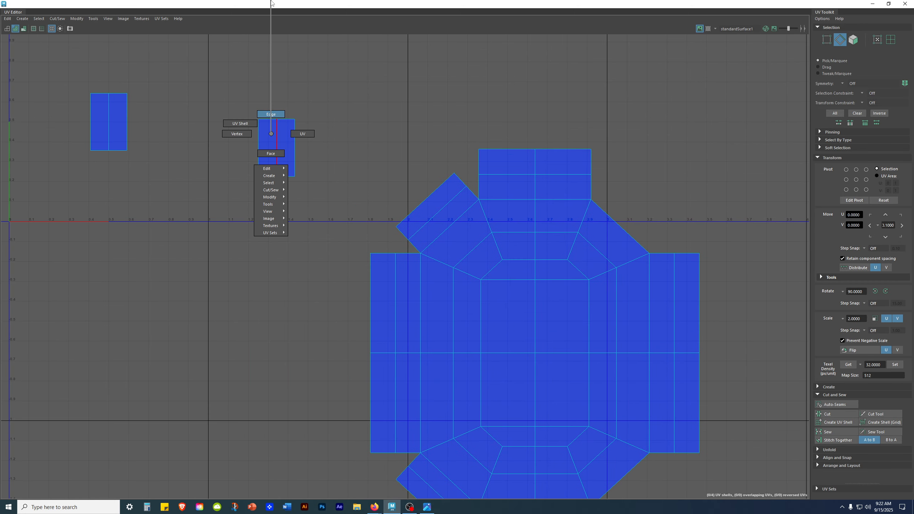
right_click_drag(271, 2, 271, 1)
left_click(299, 146)
key("a")
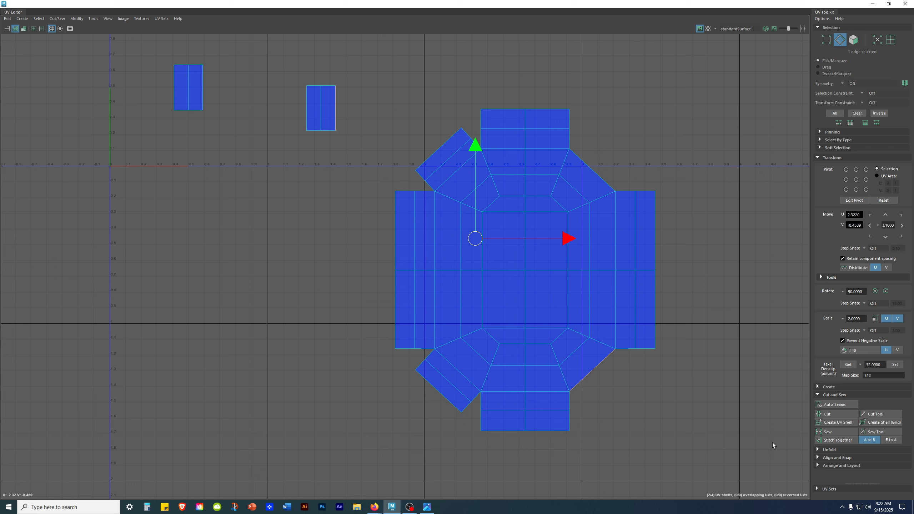
left_click(324, 131)
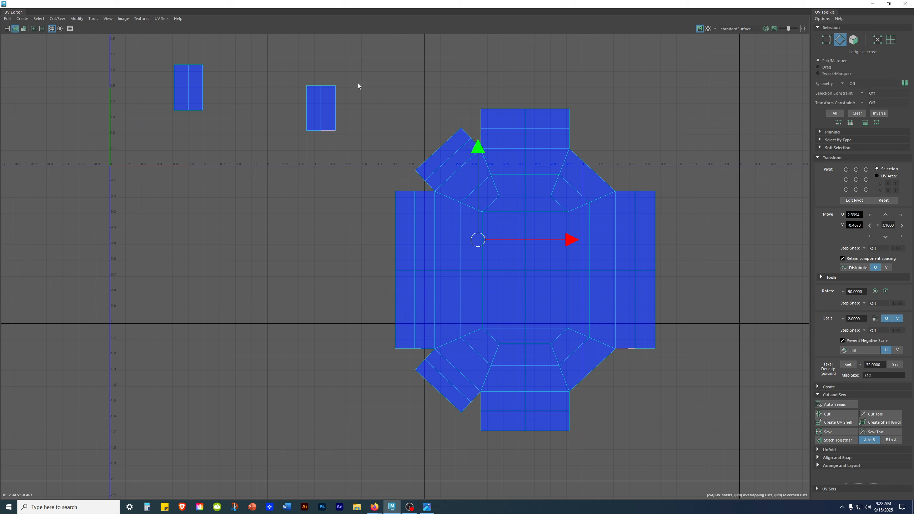
left_click(327, 89)
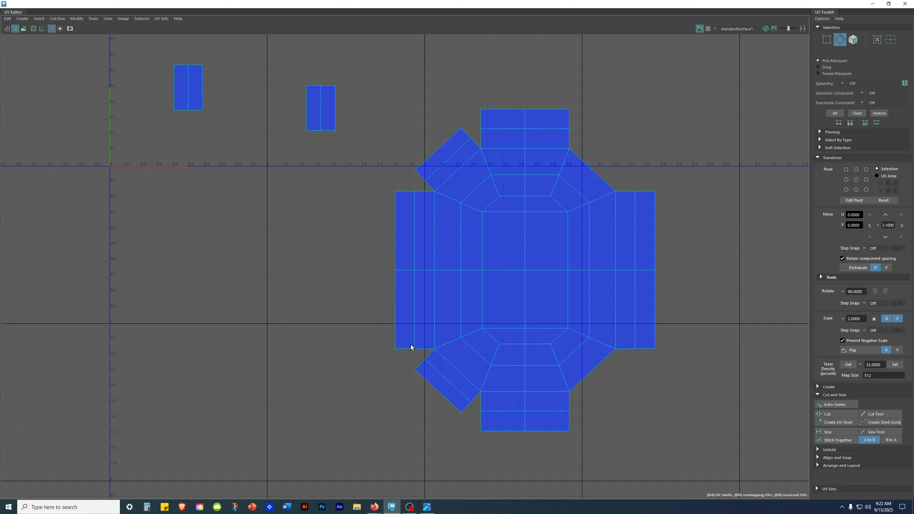
left_click(325, 89)
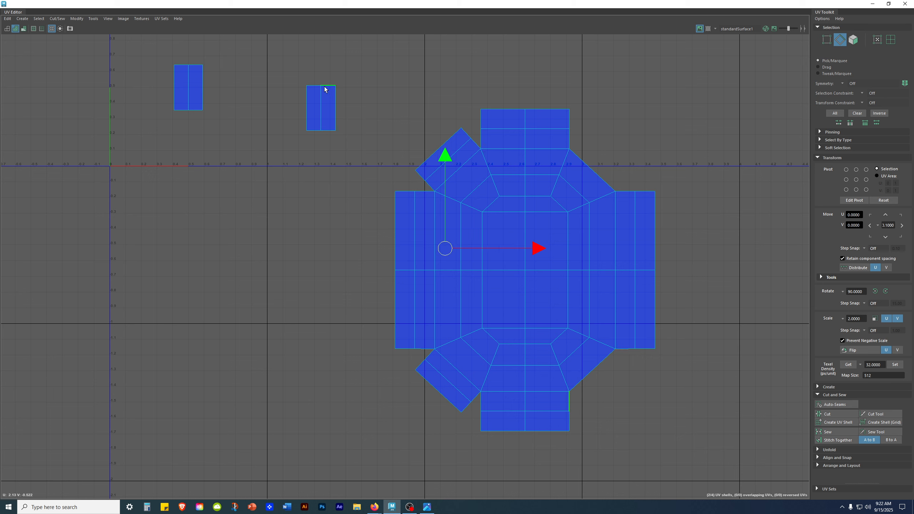
left_click(218, 210)
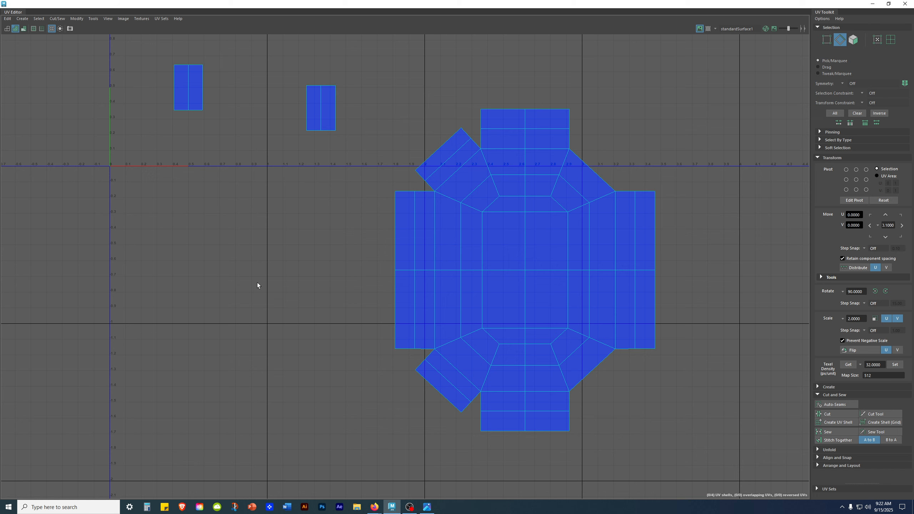
Step: Move the nearer remaining small shell to beside the large shell's lower-right diagonal edge
right_click(324, 100)
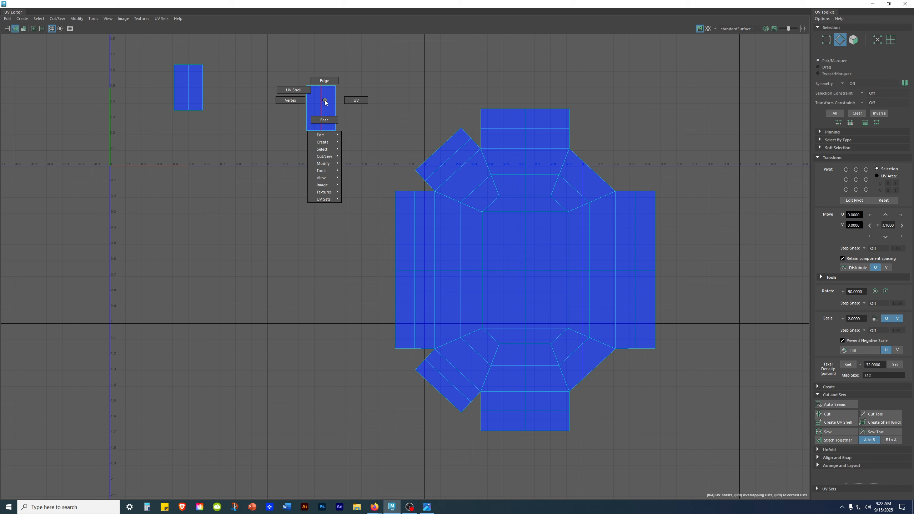
right_click_drag(325, 101, 62, 18)
left_click(320, 102)
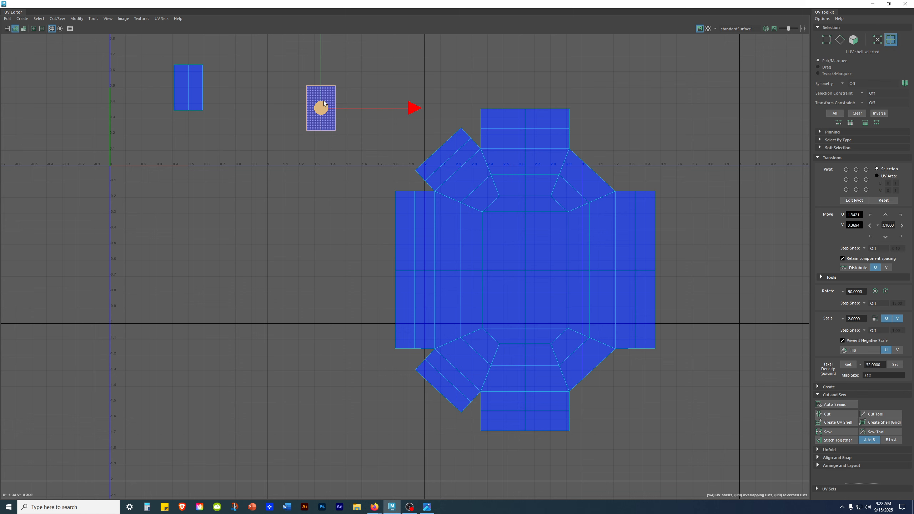
left_click_drag(320, 102, 607, 376)
scroll(612, 345, "up", 6)
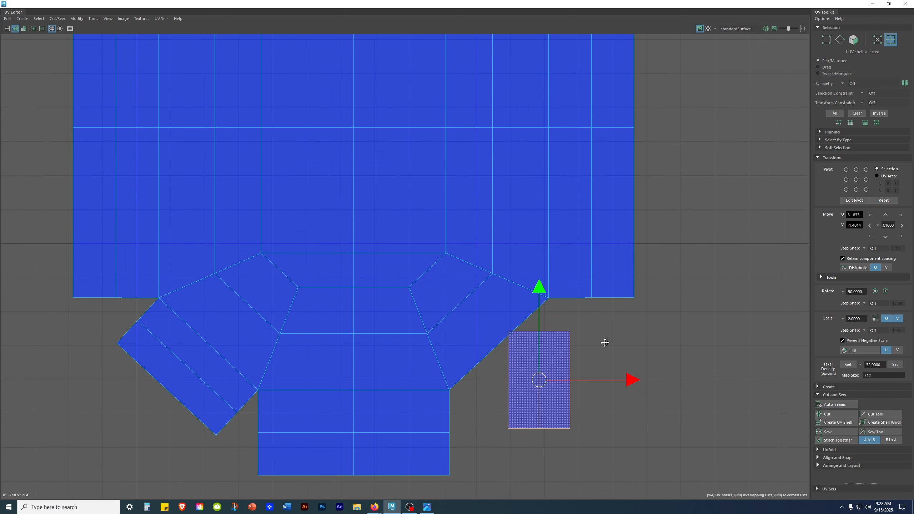
Step: Rotate the small shell parallel to the lower-right diagonal edge and move it almost flush against that edge
key("e")
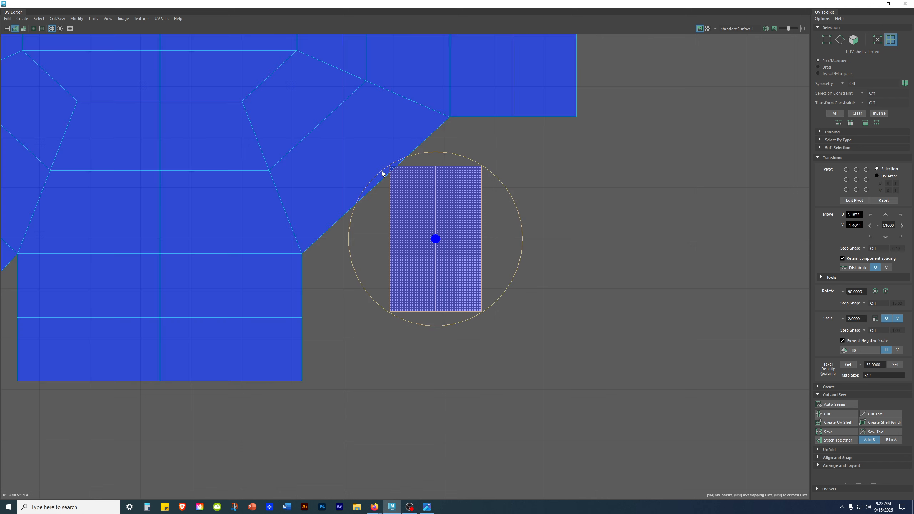
left_click_drag(382, 174, 426, 300)
key("w")
scroll(609, 261, "up", 3)
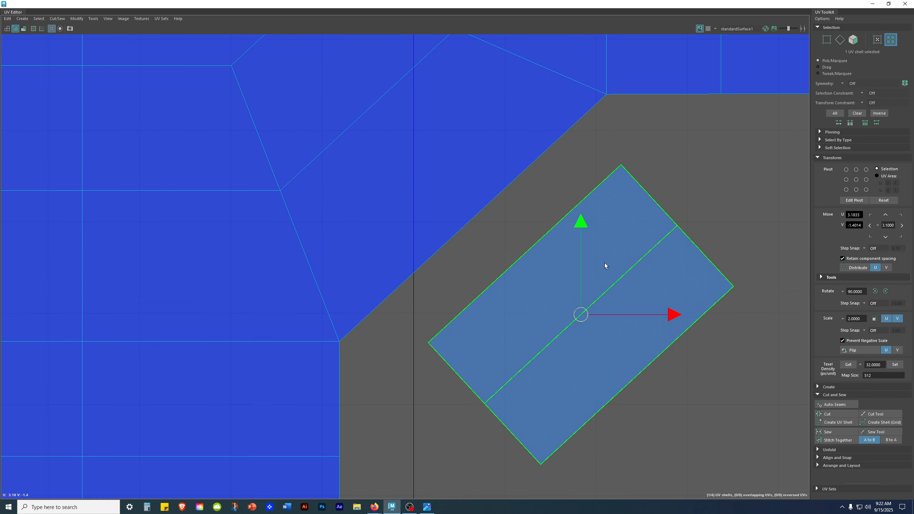
left_click_drag(585, 315, 540, 272)
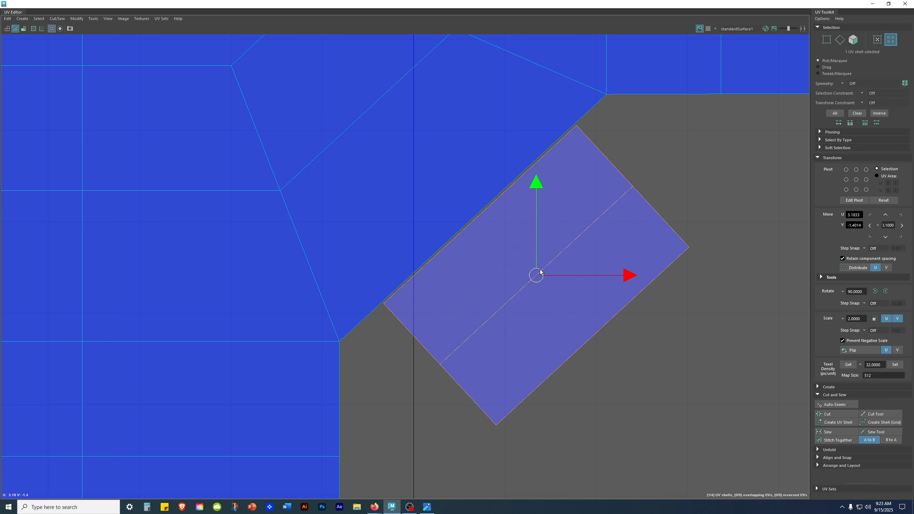
Step: Select the small shell's edges to check that they match the large shell's edges around the lower-right diagonal
right_click_drag(580, 202, 624, 1)
left_click(531, 169)
left_click(638, 148)
left_click(598, 152)
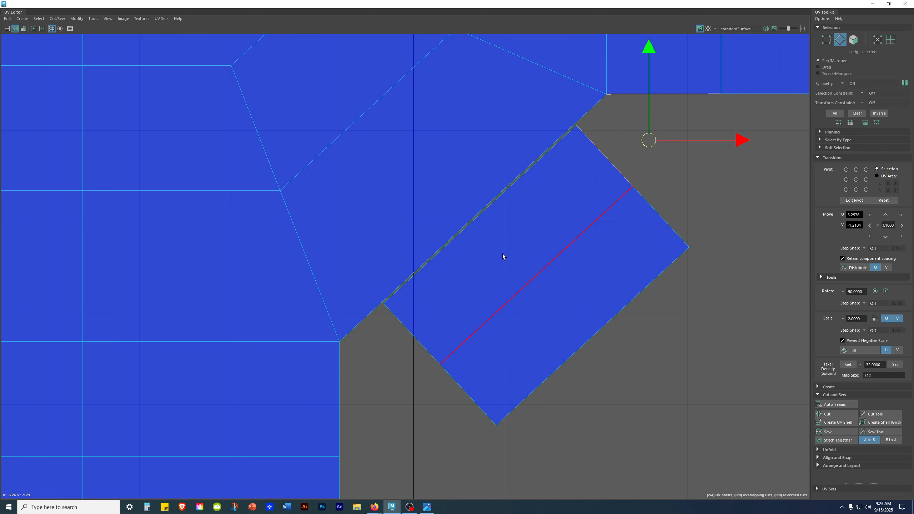
left_click(410, 326)
left_click(716, 154)
Step: Move the three UVs on the small shell's upper-right end so its corner meets the large shell's upper diagonal corner
right_click_drag(559, 145, 602, 144)
left_click_drag(578, 131, 585, 136)
left_click_drag(619, 175, 646, 199, "shift")
left_click_drag(671, 285, 735, 225, "shift")
middle_click_drag(512, 116, 367, 219, "alt")
right_click_drag(367, 219, 802, 434, "alt")
middle_click_drag(560, 349, 408, 298, "alt")
right_click_drag(408, 298, 594, 404, "alt")
middle_click_drag(531, 328, 479, 391, "alt")
left_click_drag(469, 438, 571, 334)
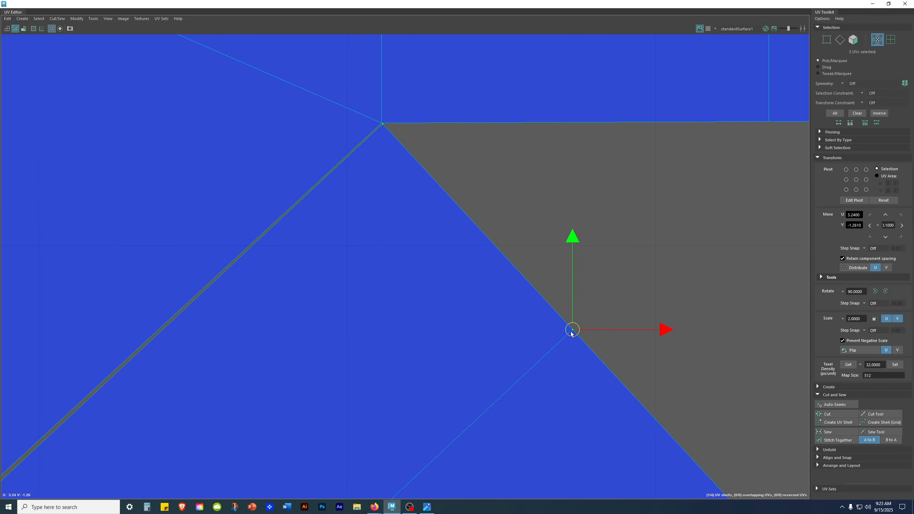
left_click(711, 244)
Step: Move the three UVs on the small shell's lower-left end so its corner meets the large shell's lower diagonal corner
right_click_drag(612, 344, 360, 424, "alt")
middle_click_drag(360, 425, 647, 119, "alt")
right_click_drag(647, 119, 521, 172, "alt")
left_click_drag(332, 212, 443, 296)
left_click_drag(396, 330, 539, 442, "shift")
left_click_drag(656, 511, 666, 513, "shift")
right_click_drag(602, 423, 648, 366, "alt")
middle_click_drag(648, 365, 701, 230, "alt")
right_click_drag(701, 230, 733, 277, "alt")
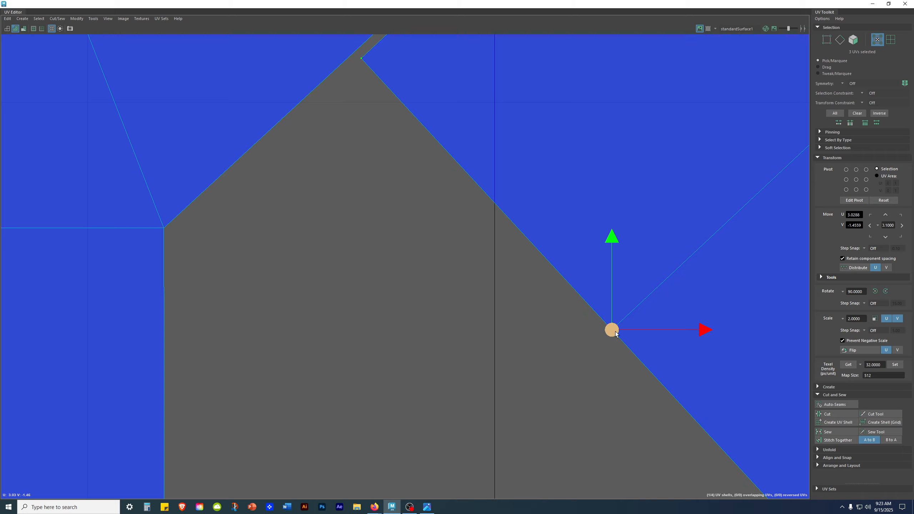
left_click_drag(615, 334, 416, 500)
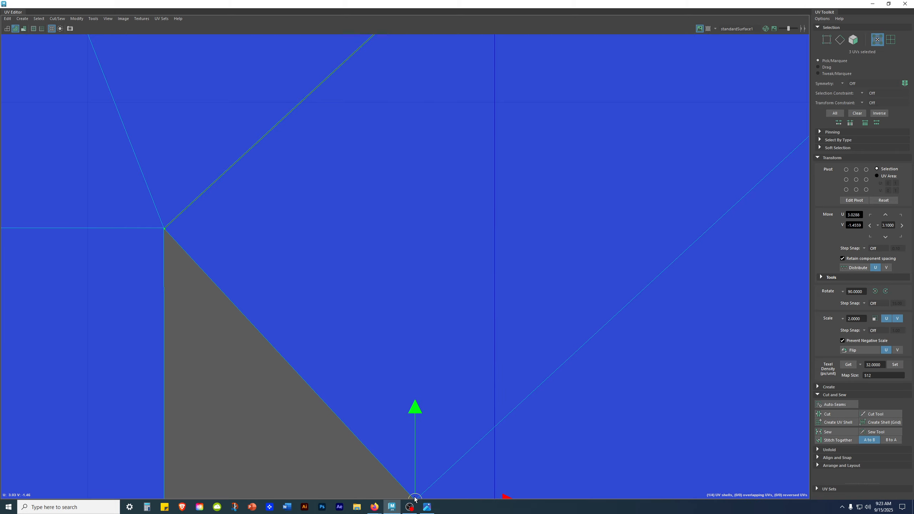
left_click(273, 469)
Step: Sew the small shell to the large shell along their shared lower-right diagonal edge
right_click_drag(490, 186, 97, 189, "alt")
middle_click_drag(534, 109, 374, 364, "alt")
right_click_drag(478, 261, 481, 15)
left_click_drag(389, 177, 545, 280)
right_click_drag(626, 293, 72, 313, "alt")
middle_click_drag(614, 323, 318, 293, "alt")
right_click_drag(587, 285, 383, 296, "alt")
right_click_drag(535, 238, 528, 77, "shift")
Step: Select the last small shell's edges to check which one matches the large shell's upper-right diagonal edge
right_click_drag(673, 359, 468, 295, "alt")
middle_click_drag(461, 185, 491, 276, "alt")
right_click_drag(492, 276, 541, 259, "alt")
middle_click_drag(541, 260, 339, 239, "alt")
middle_click_drag(239, 147, 272, 119, "alt")
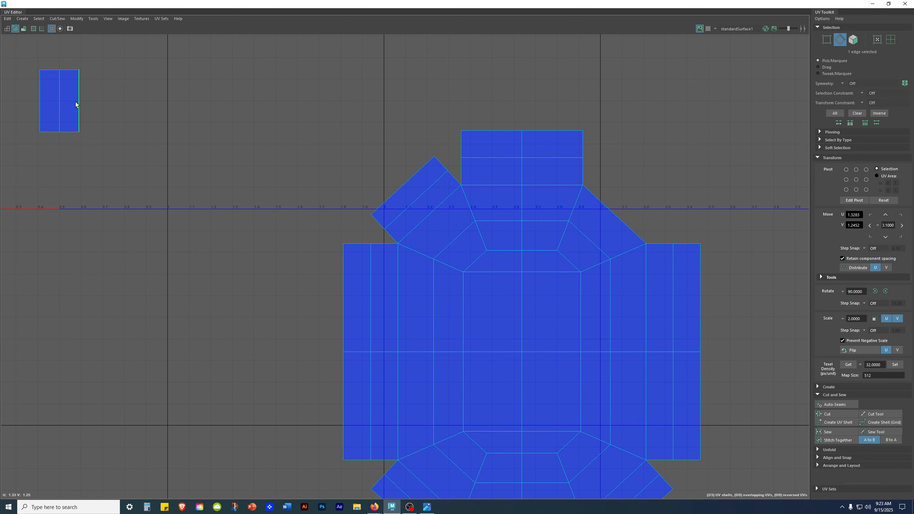
left_click(39, 106)
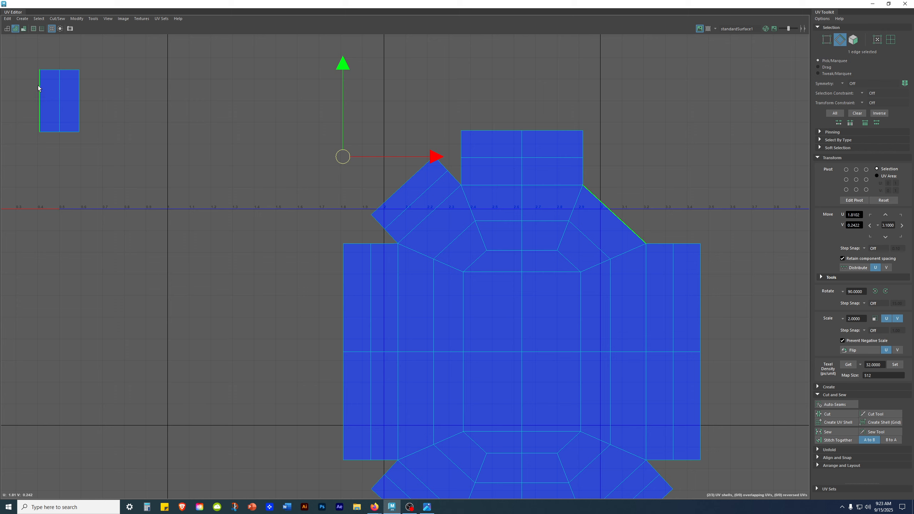
left_click(47, 135)
Step: Move the last small rectangular shell to the large shell's upper-right diagonal edge
right_click(61, 84)
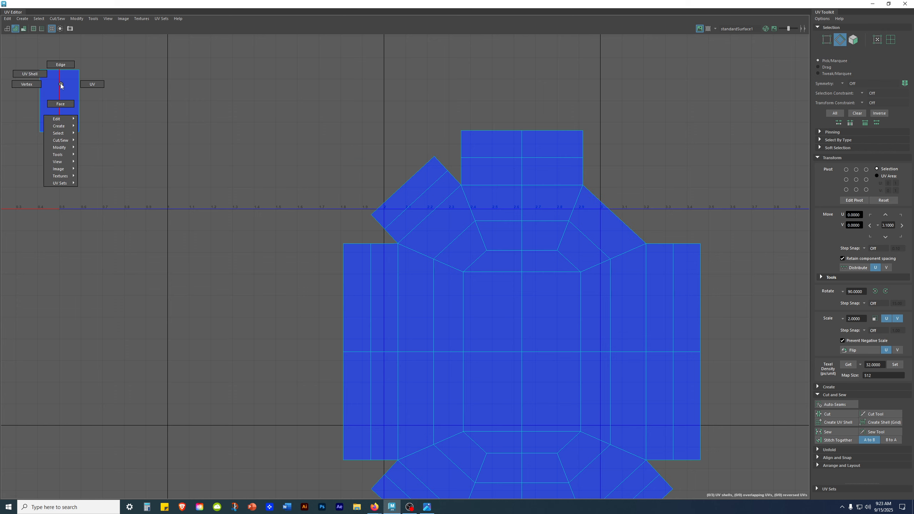
left_click(92, 83)
right_click(183, 127)
left_click(152, 102)
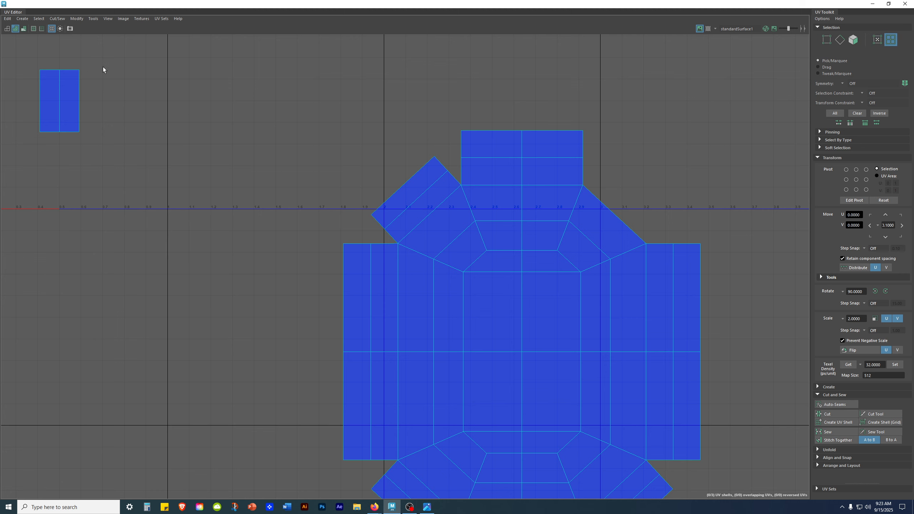
left_click(61, 98)
left_click_drag(61, 102, 610, 194)
right_click_drag(619, 182, 808, 265, "alt")
middle_click_drag(703, 246, 360, 259, "alt")
right_click_drag(359, 259, 676, 347, "alt")
middle_click_drag(141, 183, 491, 217, "alt")
left_click_drag(502, 202, 562, 235)
Step: Rotate the last small shell to follow the upper-right diagonal edge and move it close against that edge
key("e")
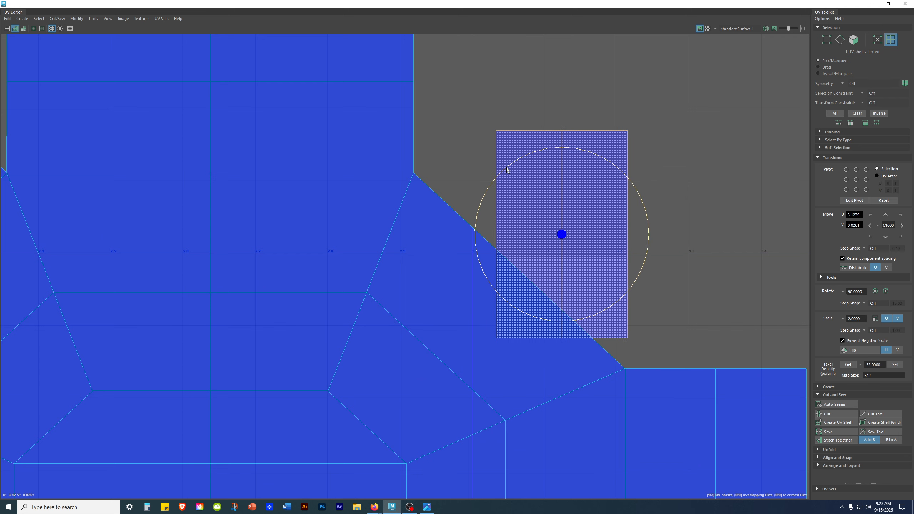
left_click_drag(507, 167, 480, 226)
key("w")
mouse_move(555, 256)
left_mouse_down()
mouse_move(554, 227)
mouse_move(559, 242)
left_mouse_up()
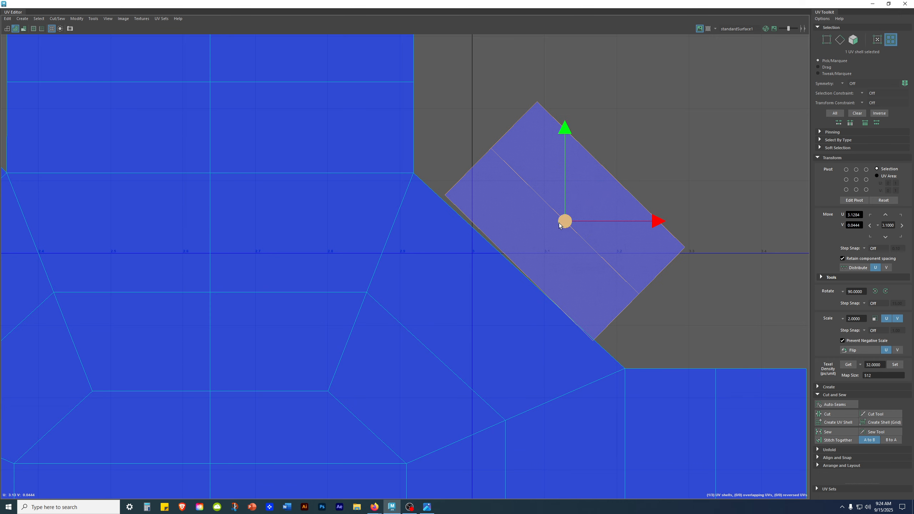
Step: Fine-tune the last small shell's rotation and position so it lies parallel and close to the large shell's upper-right diagonal edge
scroll(600, 259, "up", 5)
key("e")
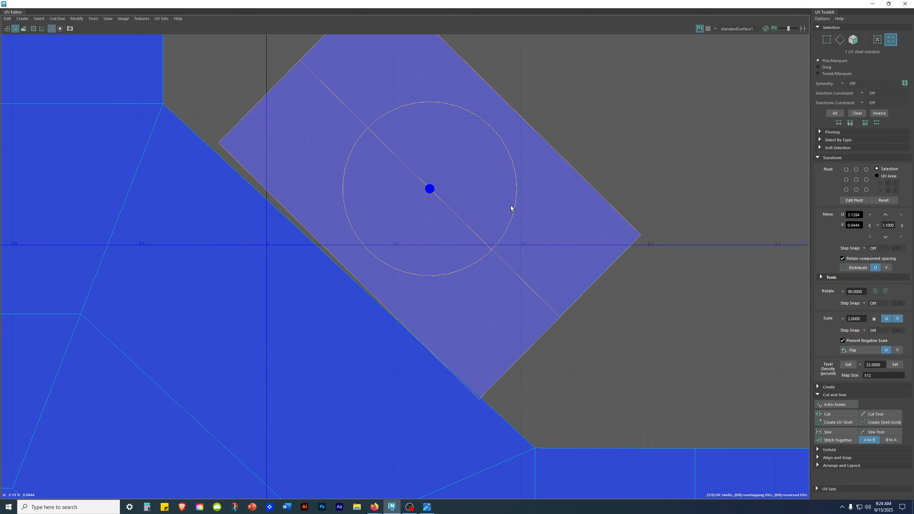
left_click_drag(512, 206, 513, 204)
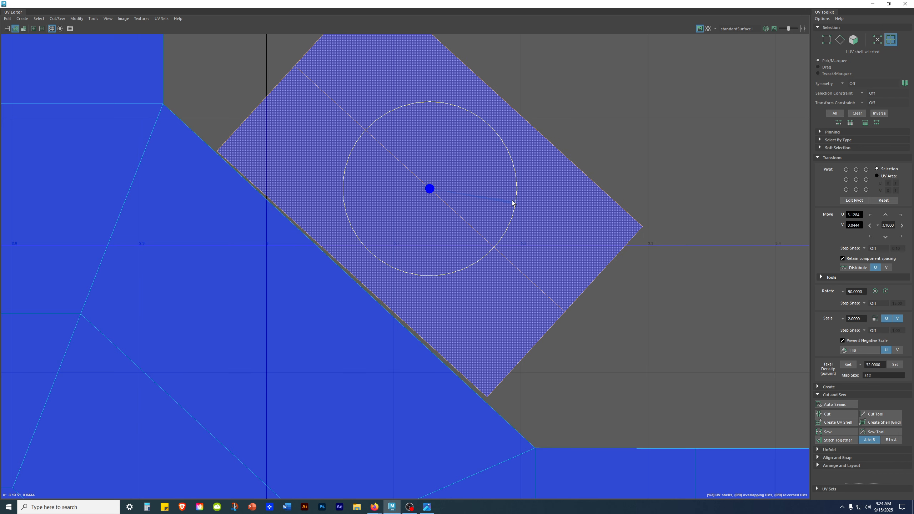
left_click_drag(511, 201, 511, 201)
key("w")
left_click_drag(429, 187, 440, 194)
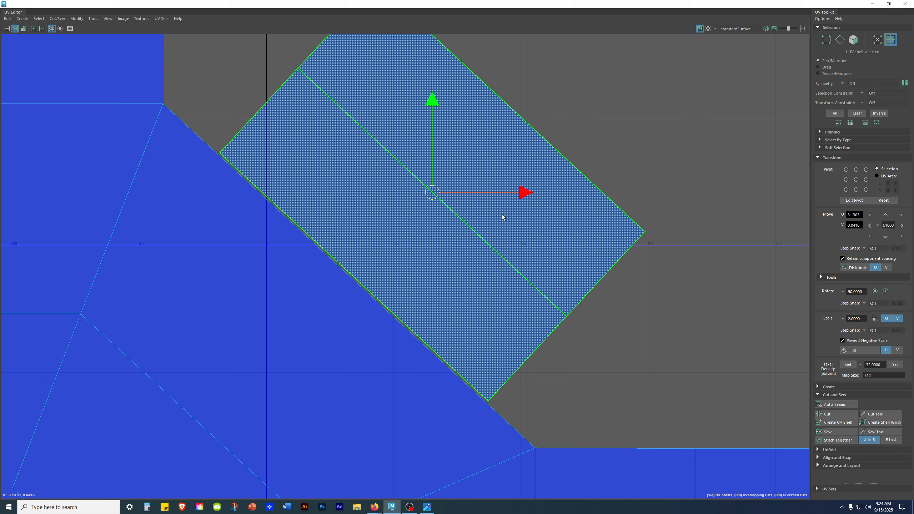
Step: Select the three UVs at the small shell's lower-right end and move them so its corner meets the large shell's corner
right_click(523, 171)
right_click_drag(523, 168, 732, 182)
left_click(598, 216)
left_click(486, 290, "shift")
left_click_drag(420, 349, 511, 415, "shift")
middle_click_drag(535, 379, 436, 267, "alt")
scroll(454, 219, "up", 5)
left_click_drag(476, 202, 564, 287)
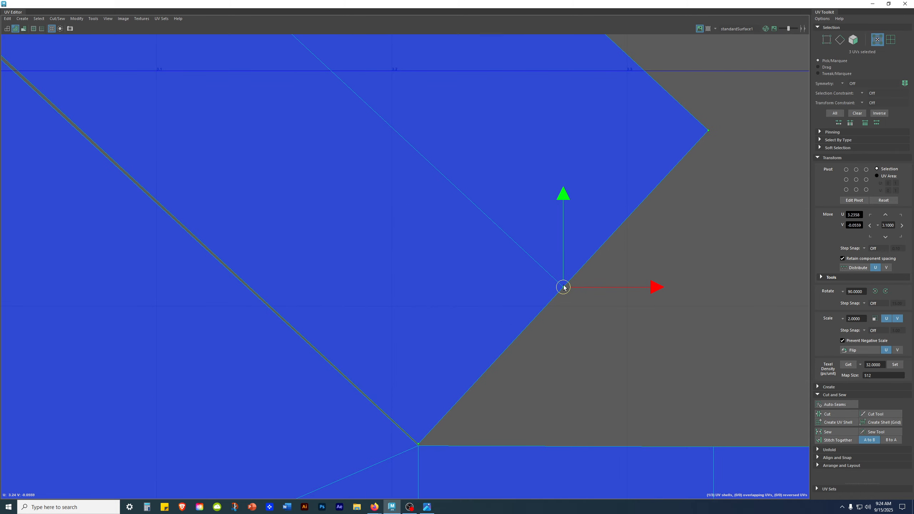
Step: Select the three UVs at the small shell's upper-left end and move them so its corner meets the large shell's corner
left_click(683, 302)
scroll(611, 259, "down", 3)
middle_click_drag(252, 144, 583, 432, "alt")
scroll(583, 432, "down", 2)
left_click_drag(493, 101, 579, 162)
left_click_drag(392, 201, 497, 273, "shift")
left_click_drag(347, 288, 473, 367, "shift")
right_click_drag(338, 227, 861, 394, "alt")
left_click_drag(634, 226, 499, 104)
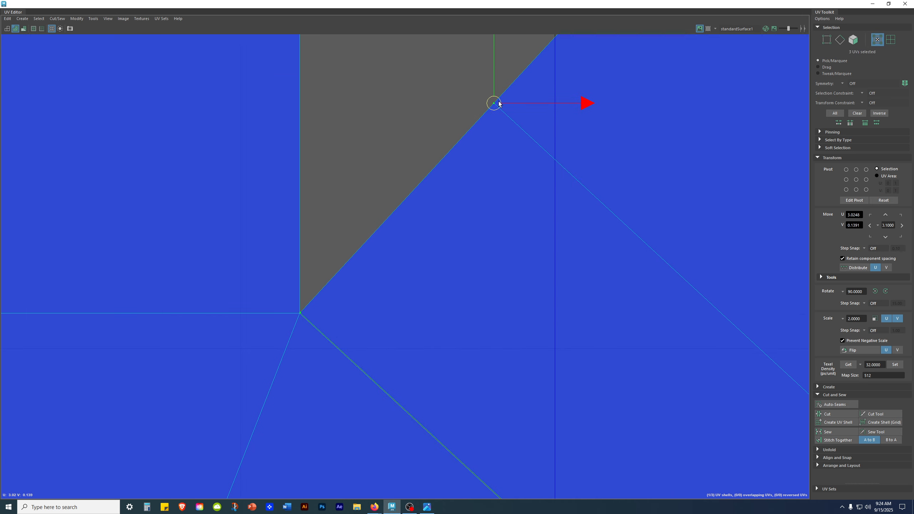
left_click(445, 97)
Step: Select the shared upper-right diagonal edge and sew the last small shell to the large shell
right_click_drag(688, 170, 126, 334, "alt")
middle_click_drag(641, 290, 444, 266, "alt")
right_click_drag(535, 198, 493, 196)
left_click(495, 334)
right_click_drag(679, 349, 69, 363, "alt")
middle_click_drag(512, 264, 189, 292, "alt")
right_click_drag(515, 158, 584, 223, "shift")
Step: Select the whole combined amulet shell and move it into the 0 to 1 UV tile
right_click_drag(695, 328, 334, 424, "alt")
middle_click_drag(475, 373, 377, 288, "alt")
right_click_drag(463, 300, 615, 369, "alt")
right_click(464, 314)
right_click_drag(463, 314, 432, 304)
left_click(461, 348)
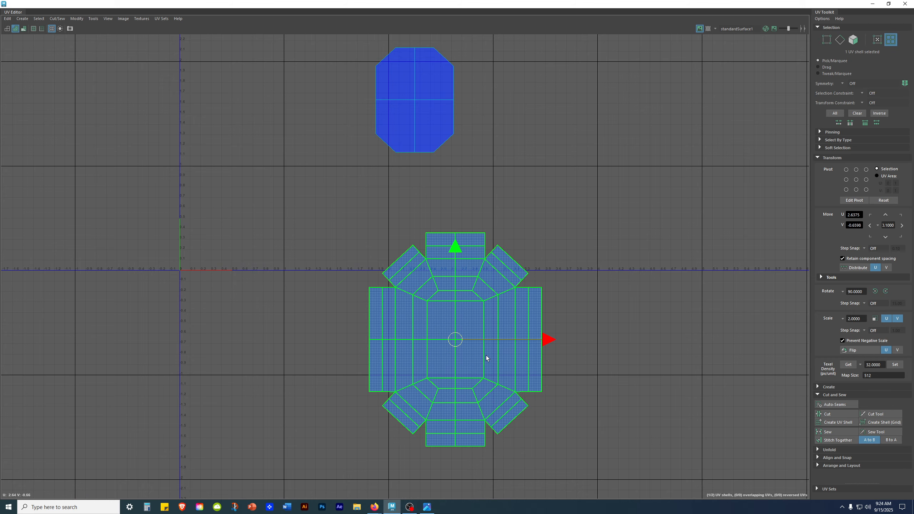
left_click_drag(460, 349, 233, 220)
Step: Scale the combined shell down to fit the 0 to 1 tile and shift it toward the tile's upper-left area
key("f")
key("r")
left_click_drag(392, 241, 347, 299)
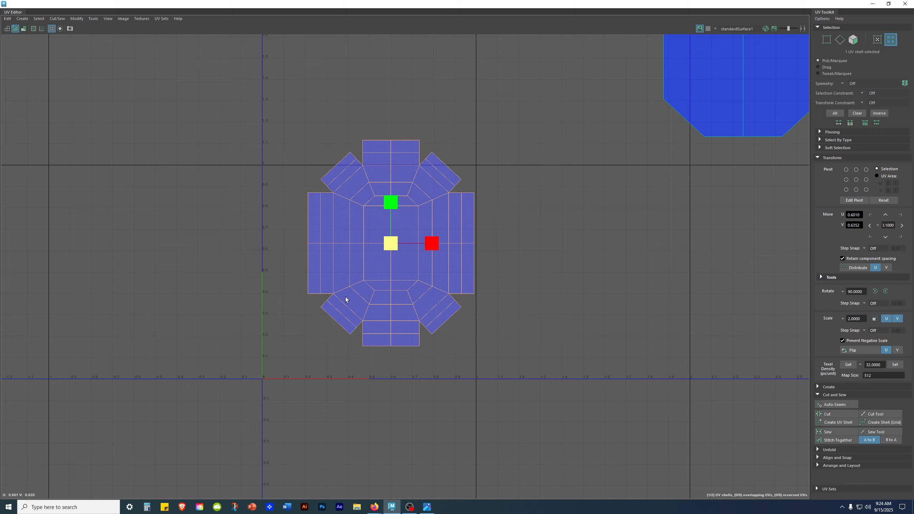
key("f")
key("w")
left_click_drag(429, 236, 347, 246)
right_click_drag(347, 245, 286, 261, "alt")
Step: Scale down the octagonal back shell and move it into the lower-right part of the 0 to 1 tile
middle_click_drag(525, 202, 378, 278, "alt")
left_click(586, 173)
key("r")
left_click_drag(590, 171, 562, 203)
key("w")
left_click_drag(587, 168, 392, 351)
Step: Adjust the octagonal shell's size and position so it fits the tile's lower-right corner beside the large shell
right_click_drag(386, 327, 415, 318, "alt")
middle_click_drag(415, 318, 490, 189, "alt")
key("r")
left_click_drag(487, 264, 433, 337)
key("w")
key("e")
key("r")
key("w")
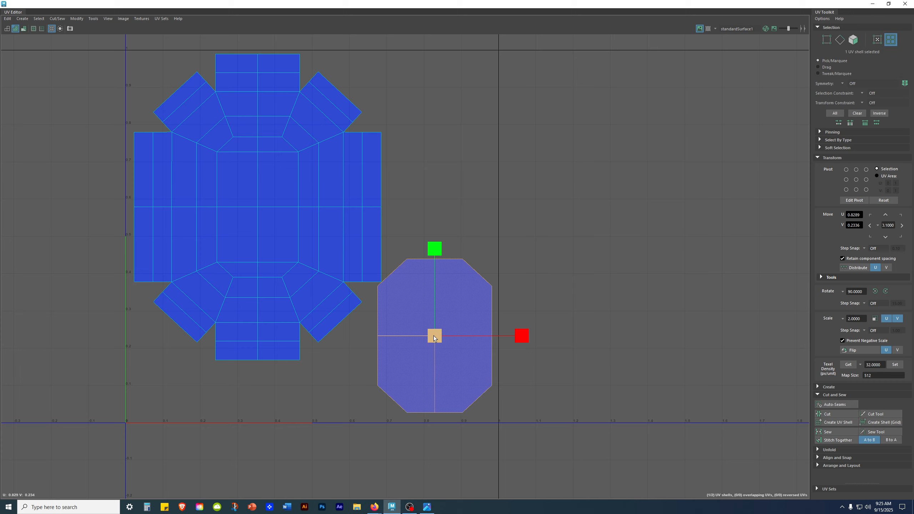
left_click_drag(435, 337, 437, 345)
Step: Scale the large shell up slightly so it fills more of the 0 to 1 tile's upper-left area
left_click(590, 265)
scroll(529, 252, "down", 3)
left_click(320, 253)
scroll(320, 253, "up", 2)
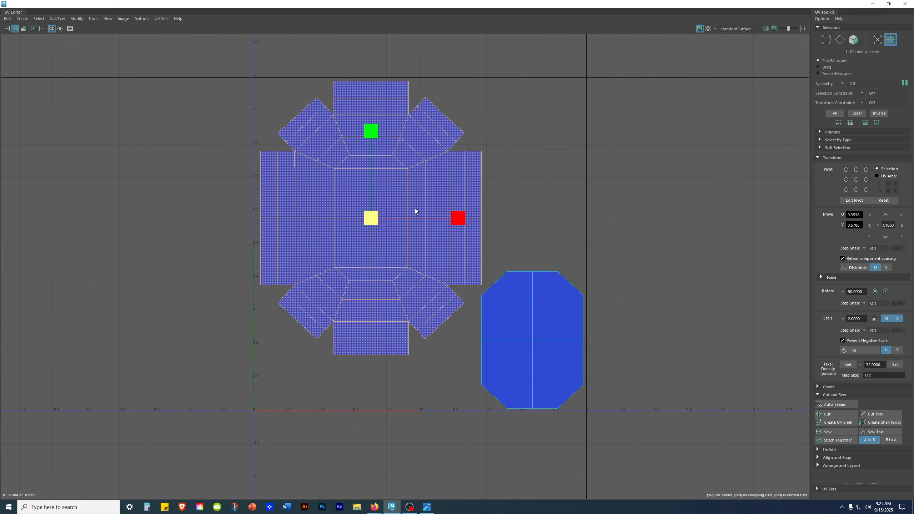
left_click_drag(370, 218, 371, 223)
key("w")
left_click(648, 216)
Step: Move the octagonal shell tight into the tile's lower-right corner and check both shells against the tile borders
scroll(552, 280, "up", 6)
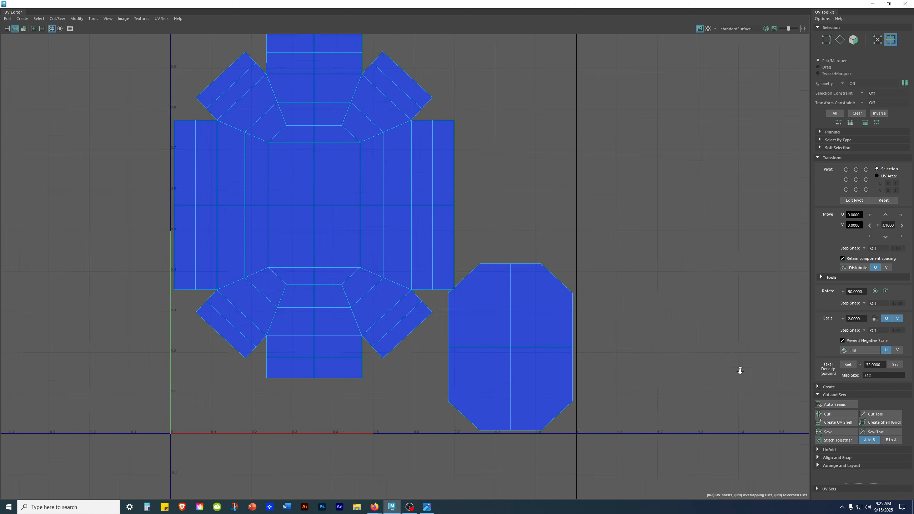
left_click(505, 320)
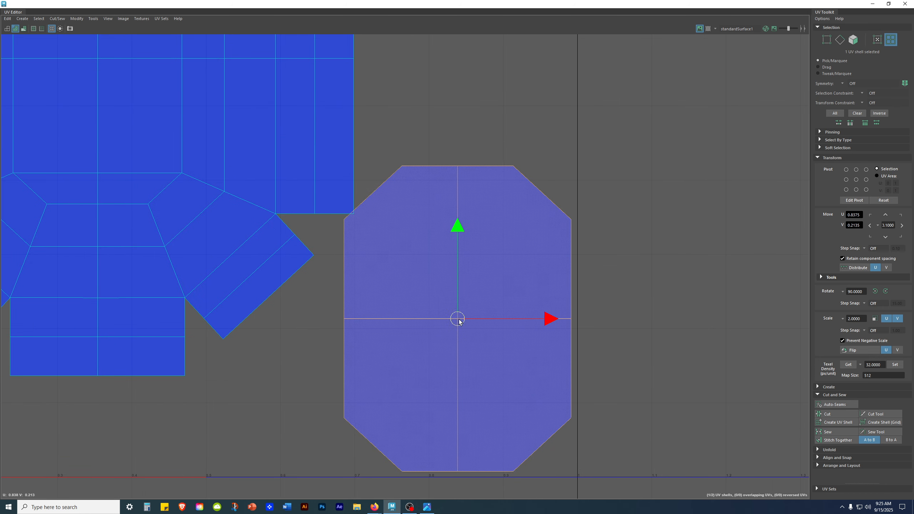
left_click_drag(459, 325, 464, 324)
left_click(663, 265)
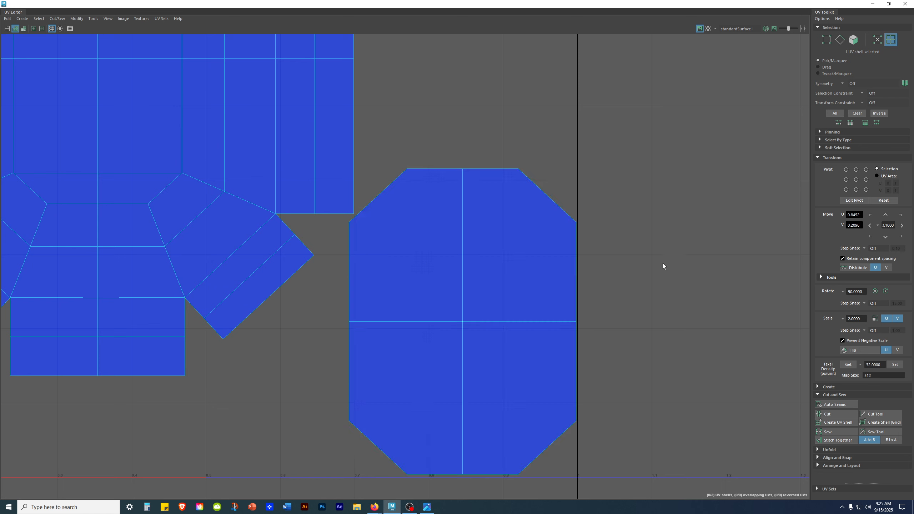
scroll(619, 288, "up", 3)
scroll(583, 241, "up", 1)
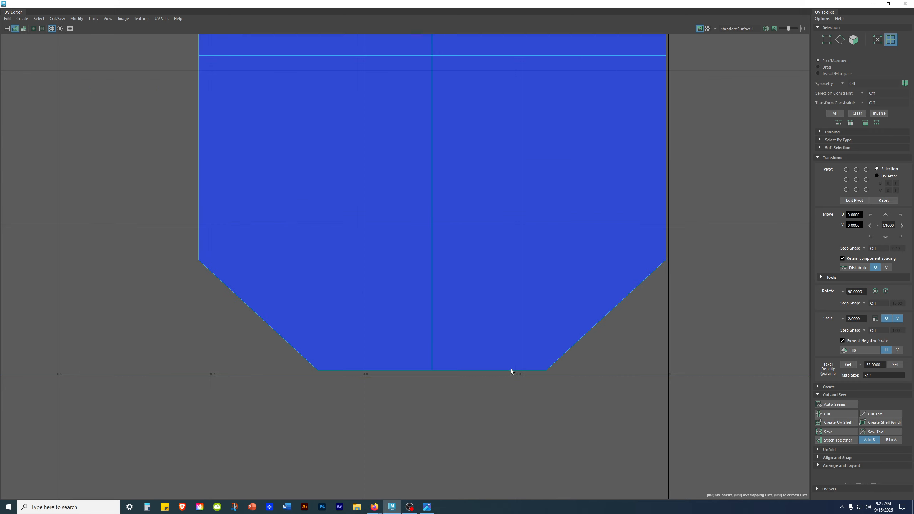
scroll(517, 301, "down", 2)
left_click(426, 195)
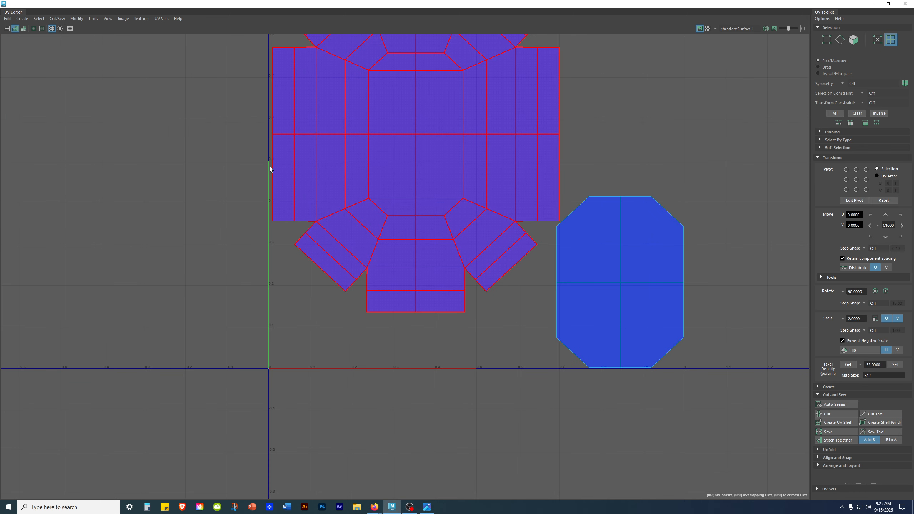
right_click_drag(211, 379, 211, 349, "alt")
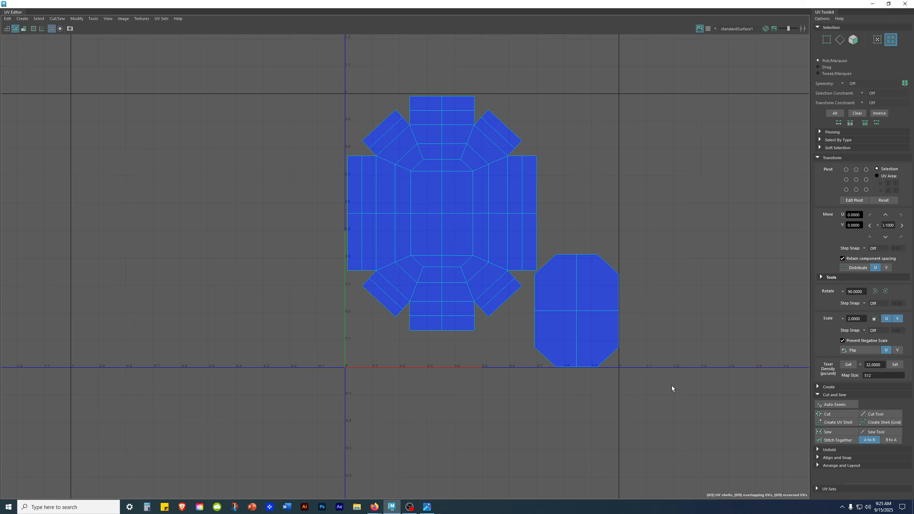
middle_click_drag(690, 338, 516, 360, "alt")
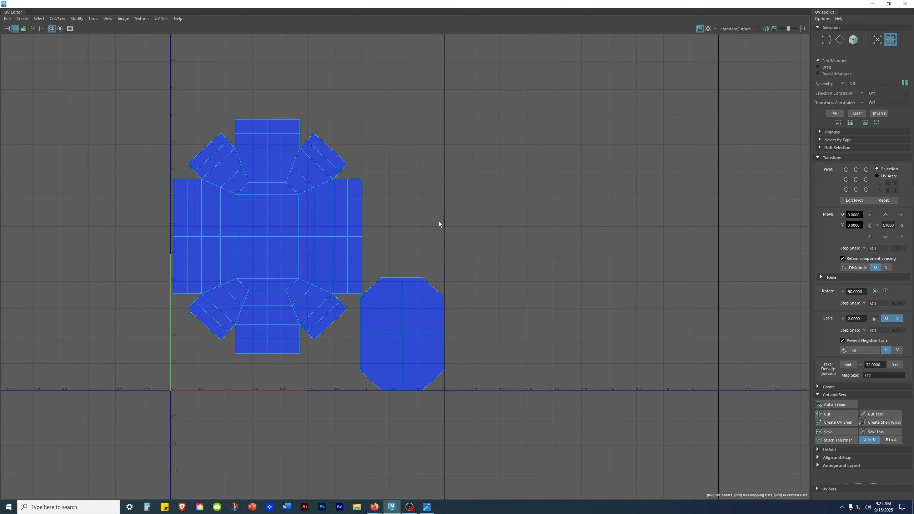
Step: Set the UV Editor window aside and save the scene as a new version named Amulate_Modeling_WIP_04.mb
left_click_drag(782, 1, 404, 202)
left_click(452, 204)
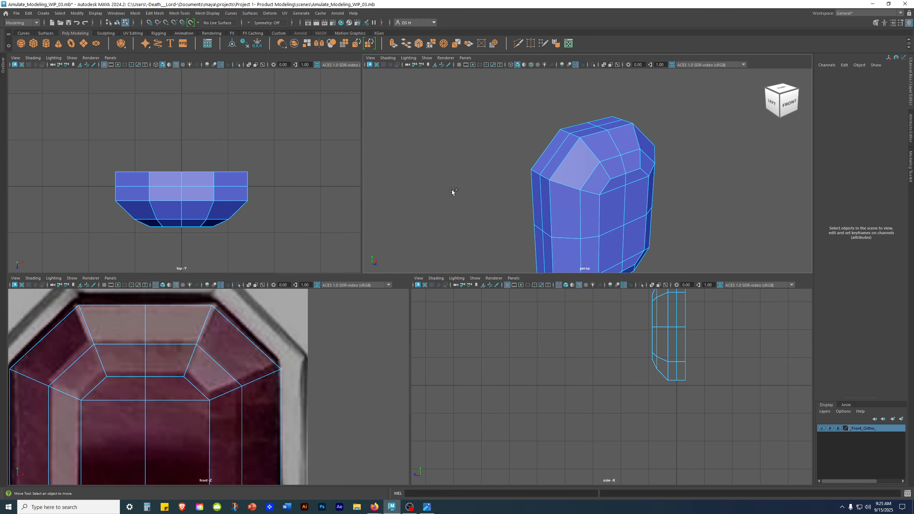
key("ctrl+shift+s")
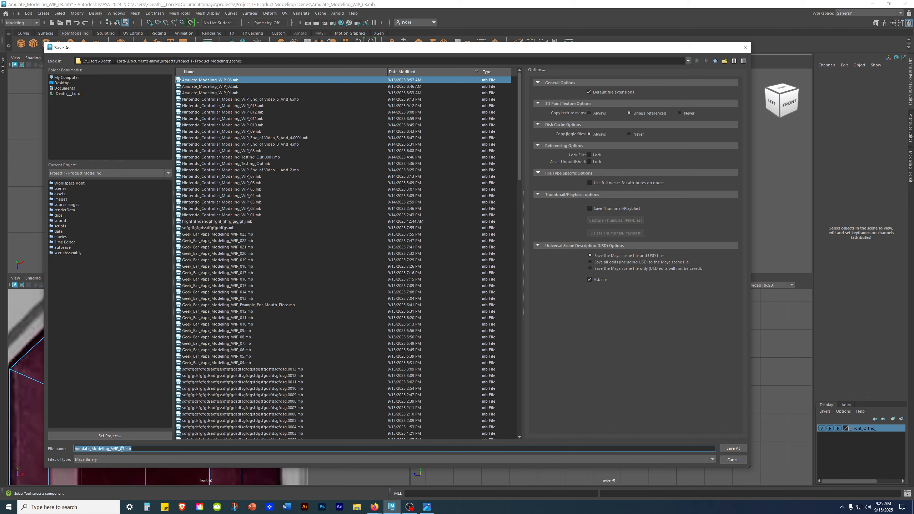
type("04")
key("Return")
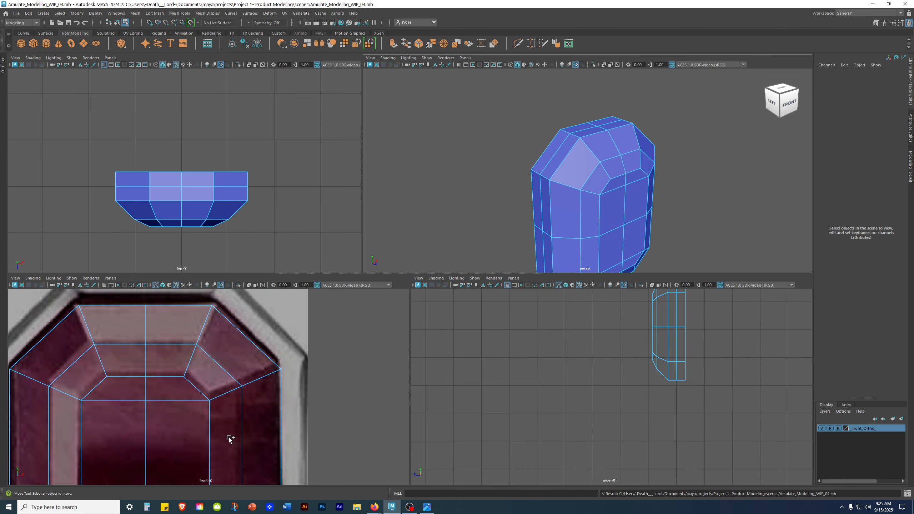
Step: Return the amulet to object mode, select it and delete its construction history
right_click_drag(590, 182, 753, 93)
left_click(719, 133)
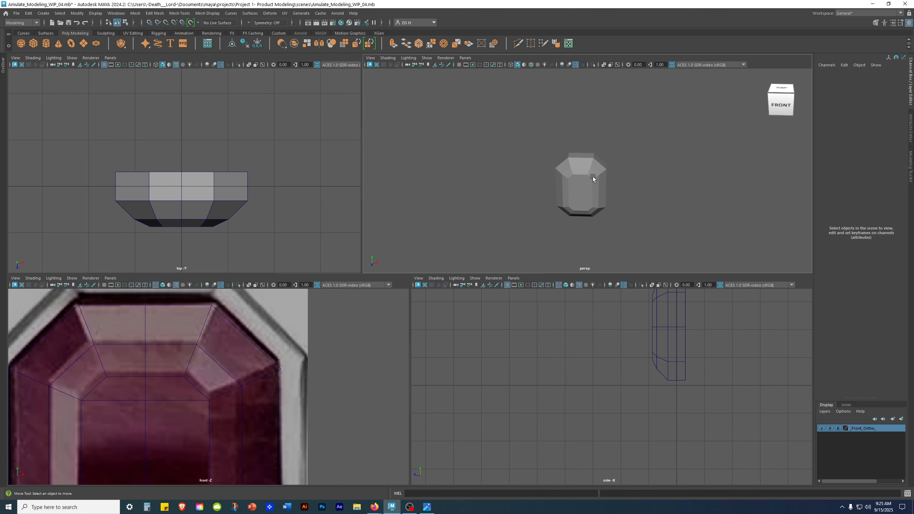
left_click(591, 185)
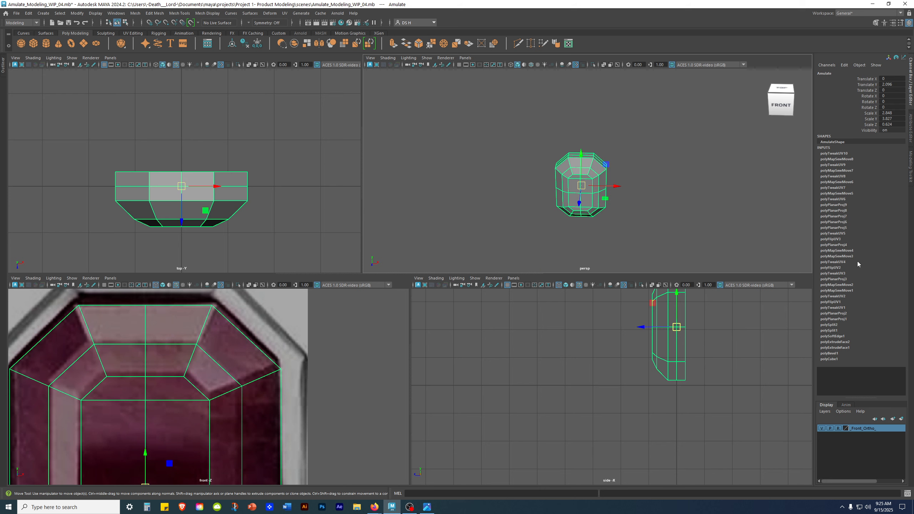
left_click(245, 43)
Step: Examine the amulet's shape in the perspective, top and side views, using wireframe display in the top view
mouse_move(553, 196)
left_mouse_down("alt")
mouse_move(587, 198)
mouse_move(554, 194)
left_mouse_up("alt")
right_click_drag(554, 195, 690, 187, "alt")
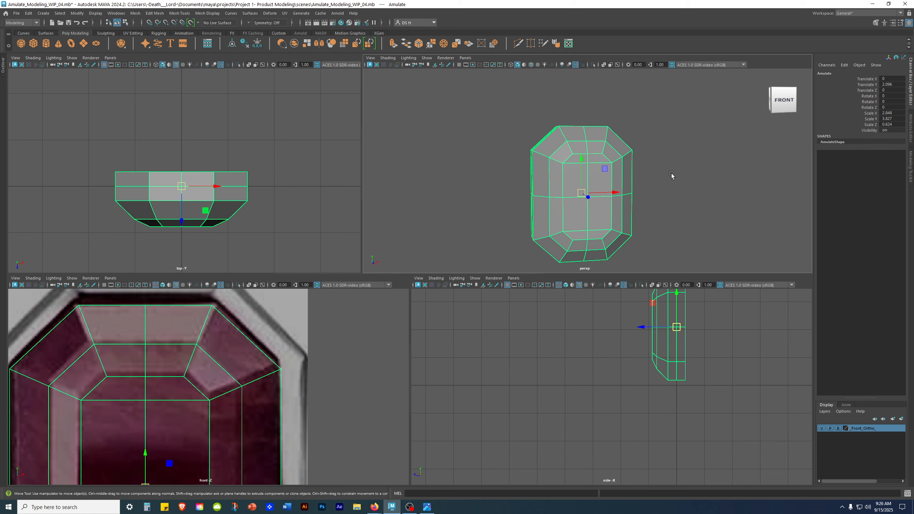
left_click_drag(667, 171, 642, 184, "alt")
scroll(286, 198, "up", 3)
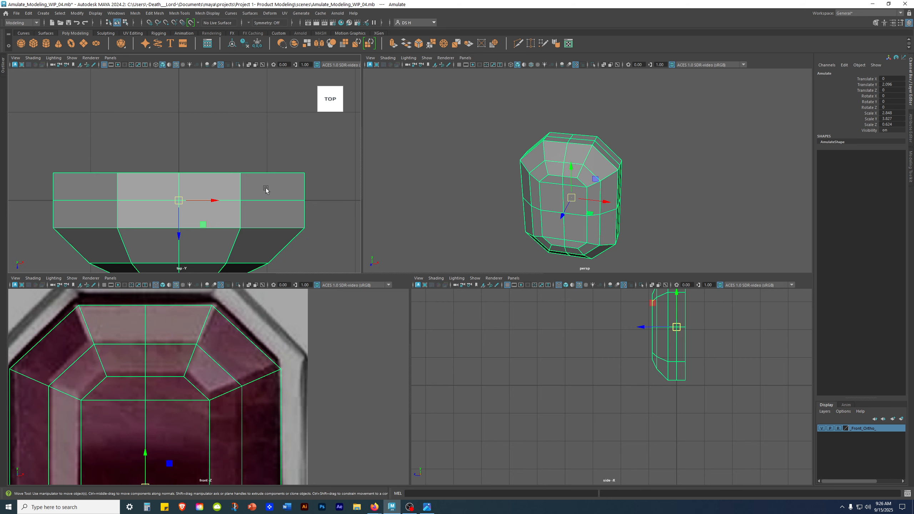
key("4")
middle_click_drag(52, 222, 49, 173, "alt")
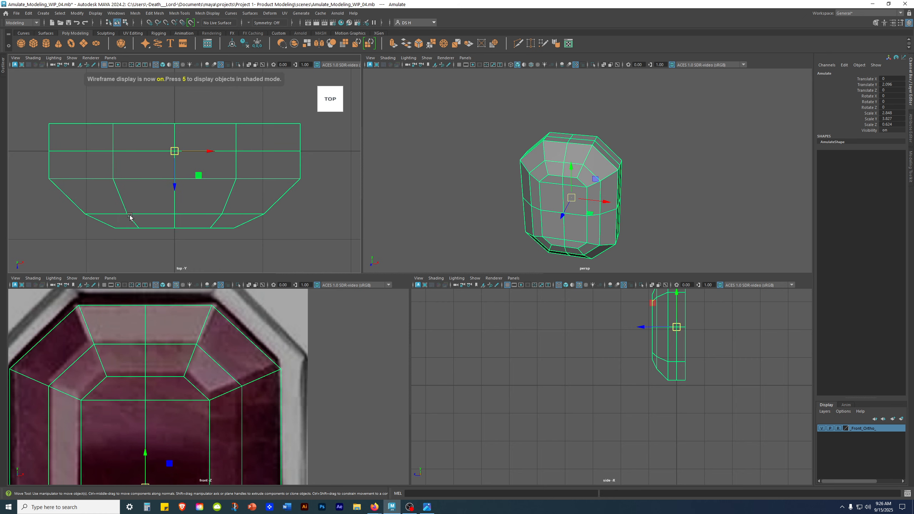
scroll(268, 215, "up", 10)
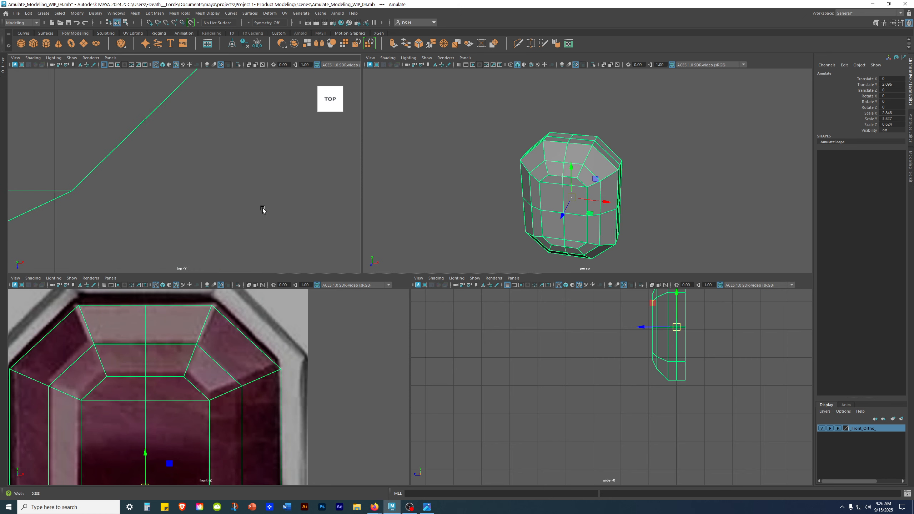
scroll(174, 192, "down", 10)
middle_click_drag(621, 341, 490, 412, "alt")
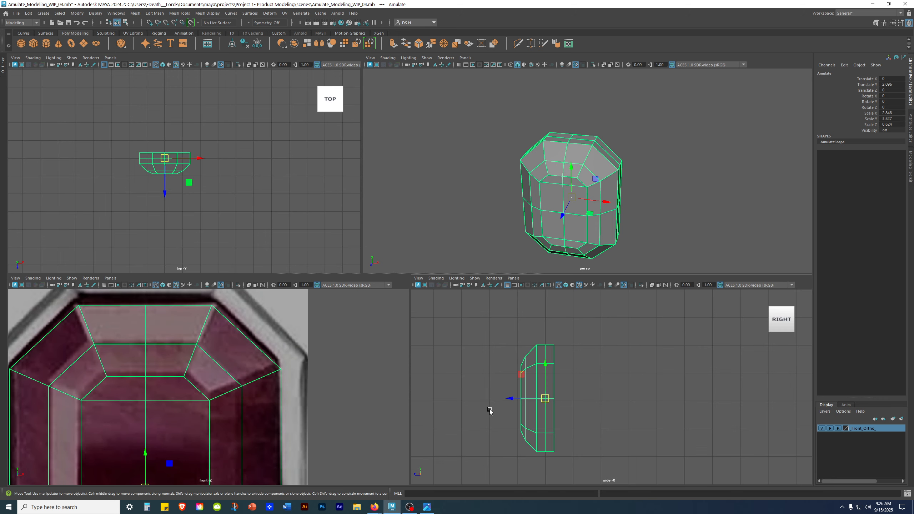
key("space")
middle_click_drag(191, 265, 367, 205, "alt")
right_click_drag(367, 206, 651, 300, "alt")
middle_click_drag(482, 159, 482, 261, "alt")
right_click_drag(544, 122, 736, 320, "alt")
key("space")
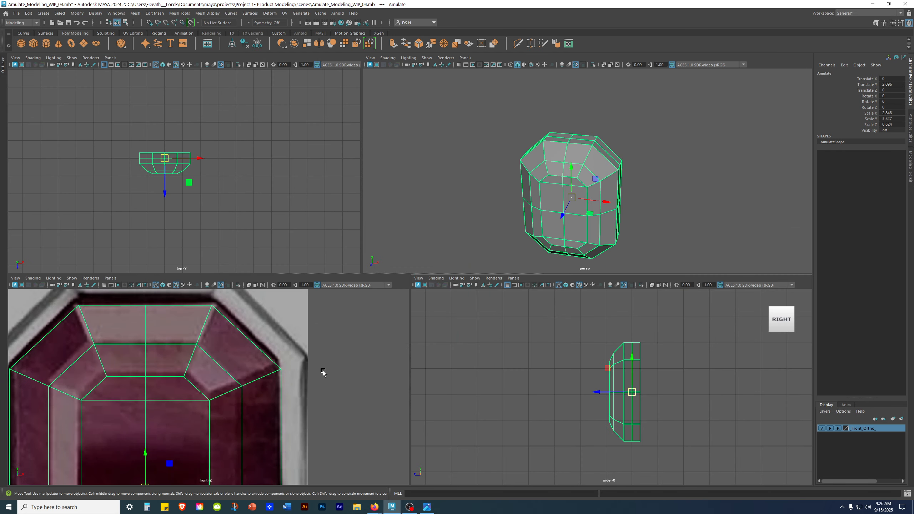
Step: Deselect the amulet, enlarge the perspective view and display the model shaded with its wireframe from the front
right_click_drag(308, 377, 172, 369, "alt")
middle_click_drag(210, 397, 213, 380, "alt")
right_click_drag(214, 379, 423, 413, "alt")
right_click_drag(370, 396, 134, 369, "alt")
key("4")
left_click(293, 385)
key("space")
left_click_drag(516, 209, 459, 270, "alt")
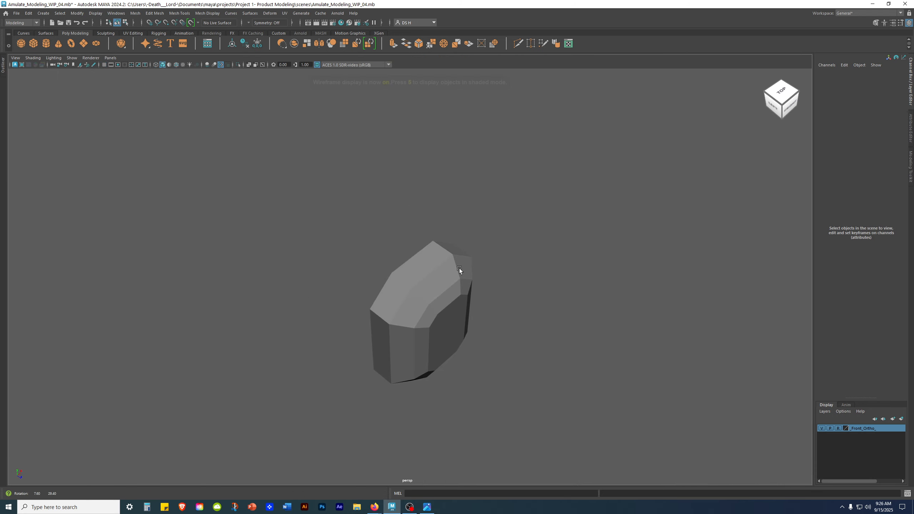
left_click_drag(459, 268, 398, 273, "alt")
key("alt+5")
middle_click_drag(399, 272, 452, 252, "alt")
left_click_drag(452, 252, 504, 253, "alt")
right_click_drag(503, 253, 576, 260, "alt")
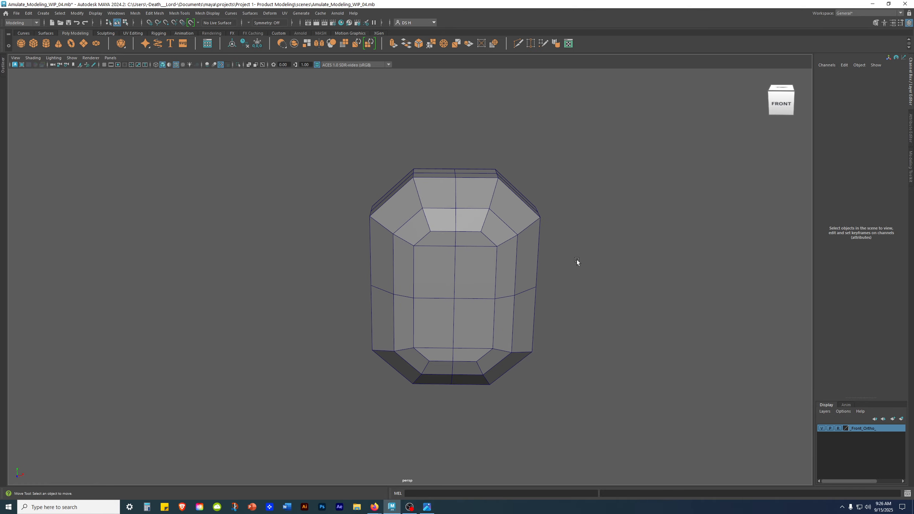
Step: Switch the amulet to edge selection and save the scene
left_click(496, 223)
right_click_drag(500, 205, 507, 21)
left_click_drag(622, 269, 592, 251, "alt")
key("ctrl+s")
Step: Select an edge on the amulet's front and examine how the edges run around the flat back side
double_click(496, 246)
key("q")
left_click_drag(489, 258, 693, 253, "alt")
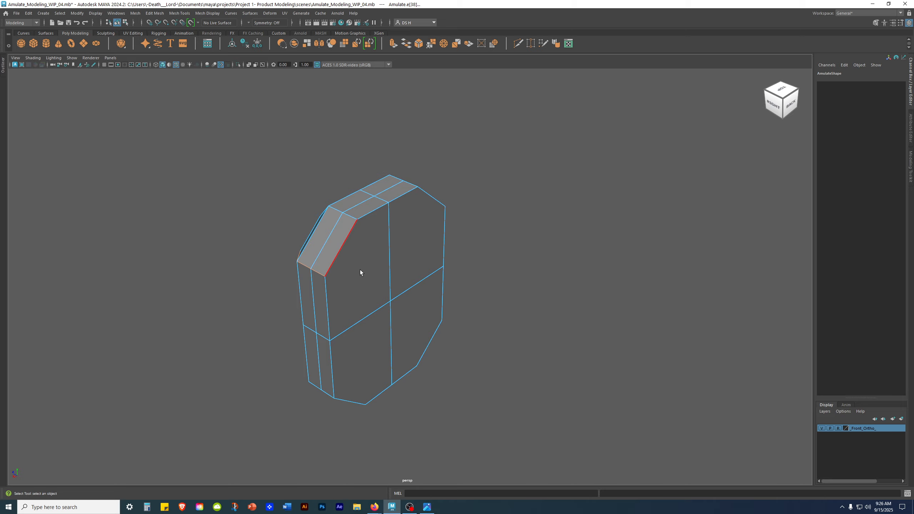
left_click_drag(482, 280, 464, 268, "alt")
left_click(611, 192)
Step: Cut a horizontal edge across the amulet's back face between its two upper side corners with the Multi-Cut tool
right_click_drag(404, 228, 630, 54)
right_click_drag(380, 224, 283, 207)
left_click(387, 222)
left_click_drag(384, 289, 410, 230, "alt")
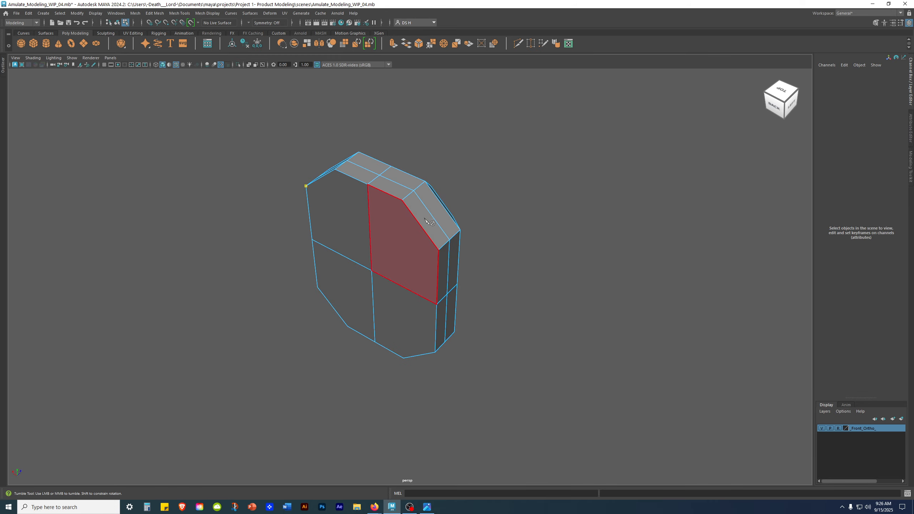
left_click_drag(499, 404, 498, 335, "alt")
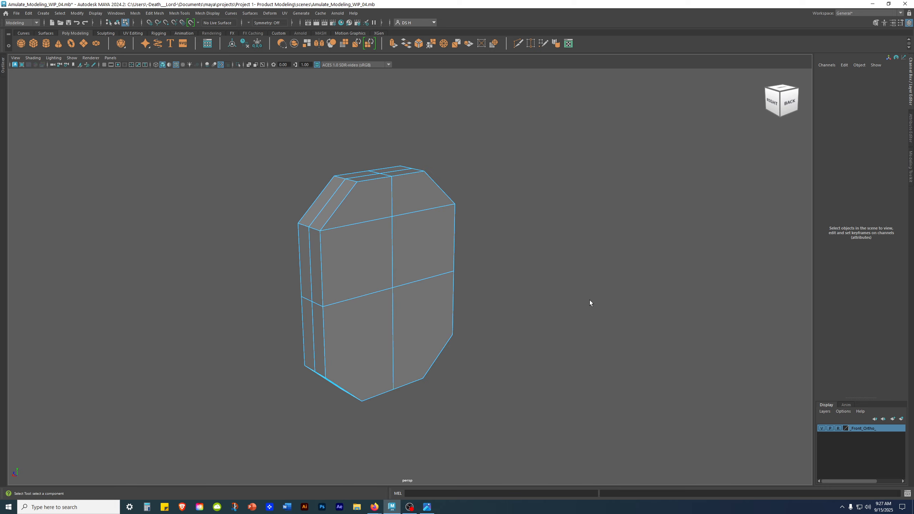
Step: Cut a second horizontal edge across the back face between its two lower side corners with the Multi-Cut tool
key("ctrl+shift+x")
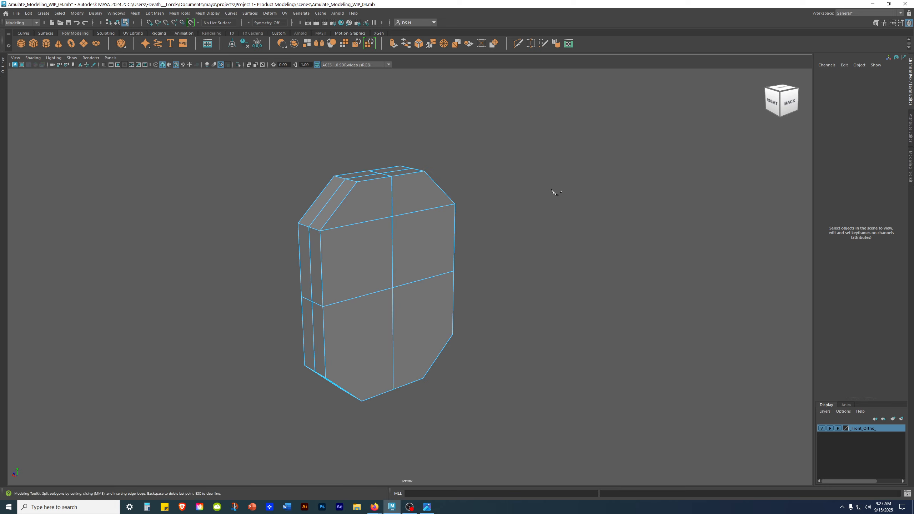
left_click_drag(423, 276, 420, 249, "alt")
right_click_drag(420, 248, 426, 301, "alt")
left_click(305, 261)
left_click_drag(506, 354, 399, 335, "alt")
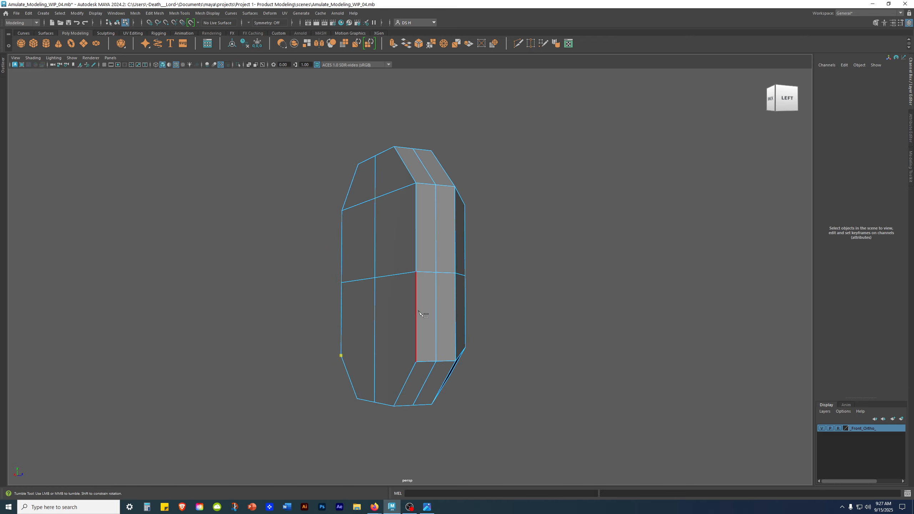
left_click_drag(532, 388, 654, 306, "alt")
key("w")
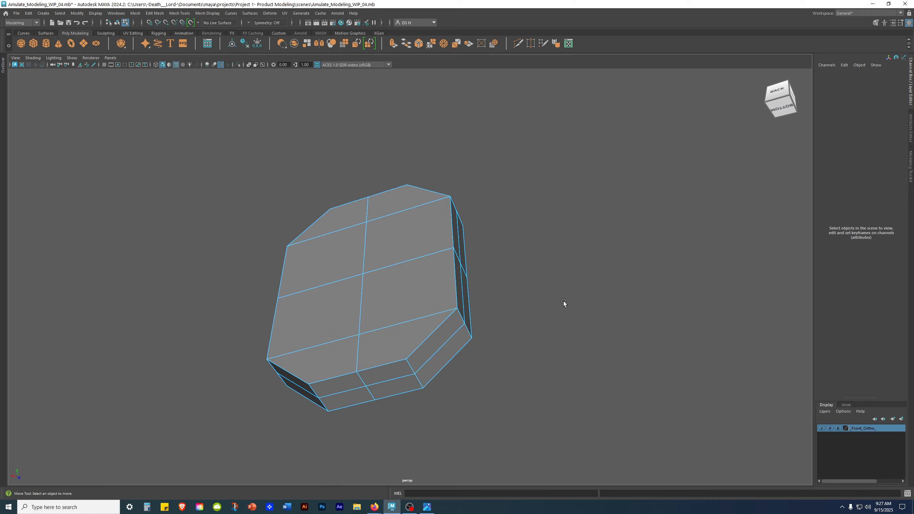
Step: Select an edge on the amulet's upper corner facet and turn on Object X symmetry
left_click_drag(564, 304, 575, 348, "alt")
right_click_drag(574, 348, 438, 340, "alt")
left_click_drag(438, 340, 436, 316, "alt")
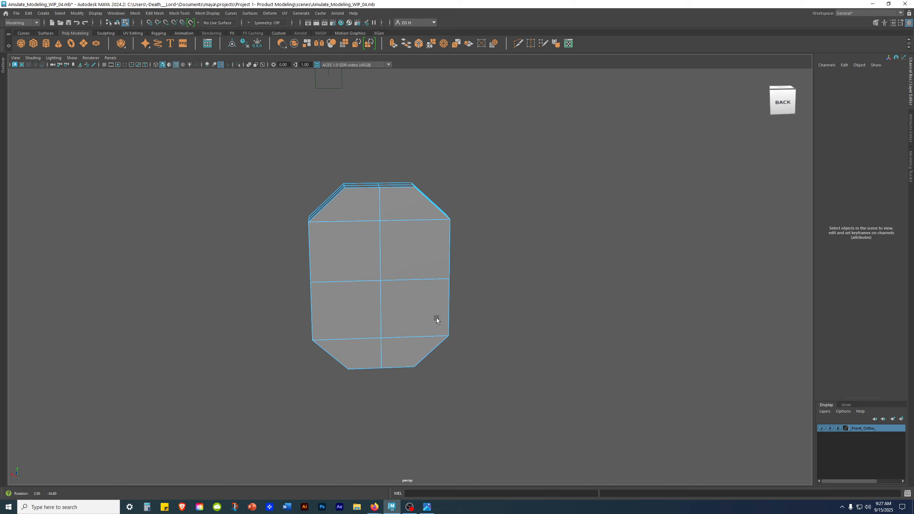
left_click_drag(392, 202, 426, 291, "alt")
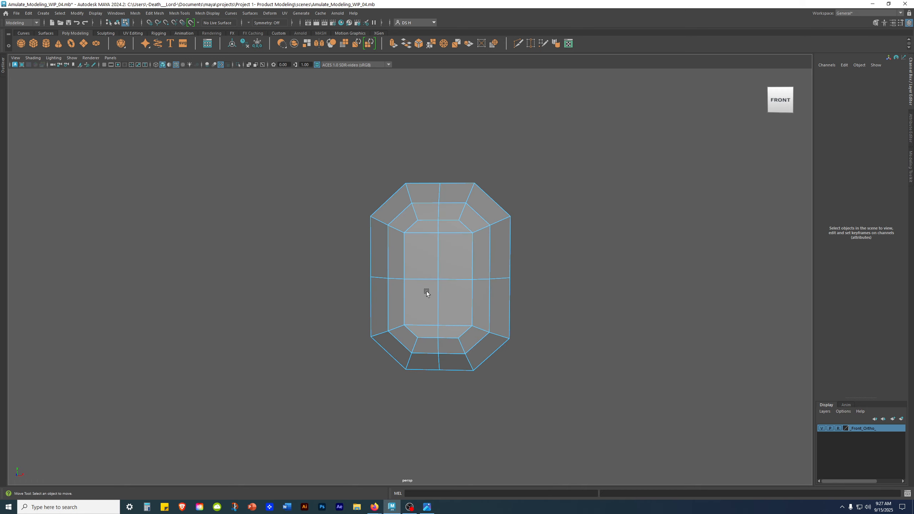
right_click_drag(443, 241, 449, 28)
left_click_drag(504, 162, 571, 203, "alt")
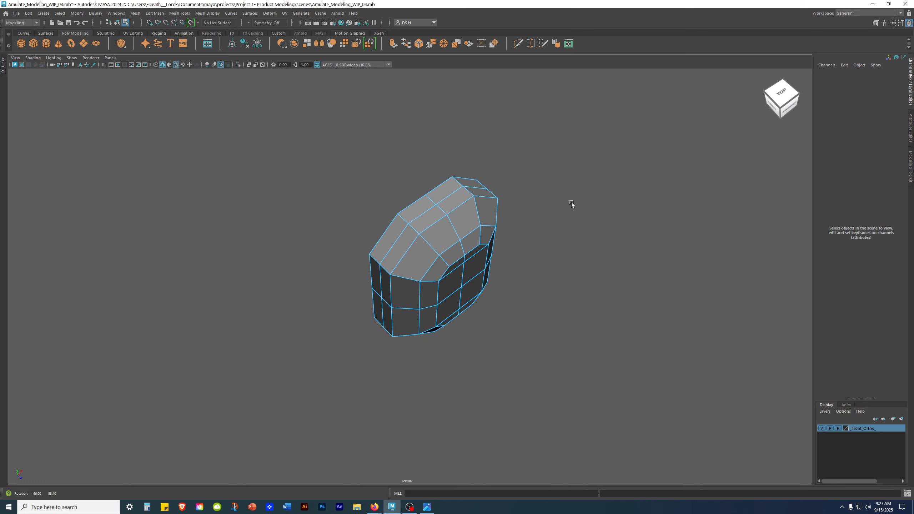
left_click(418, 243)
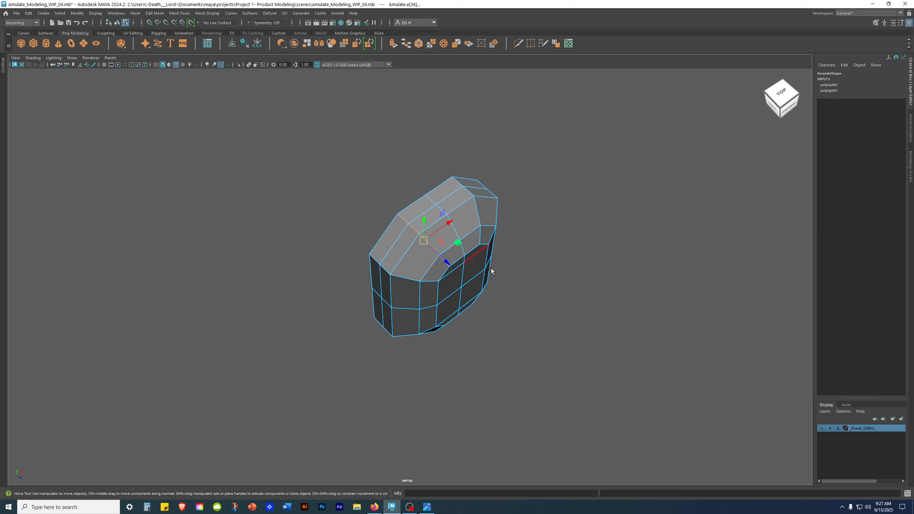
left_click(247, 24)
left_click(263, 34)
left_click_drag(447, 248, 452, 223, "alt")
left_click_drag(486, 284, 520, 250, "alt")
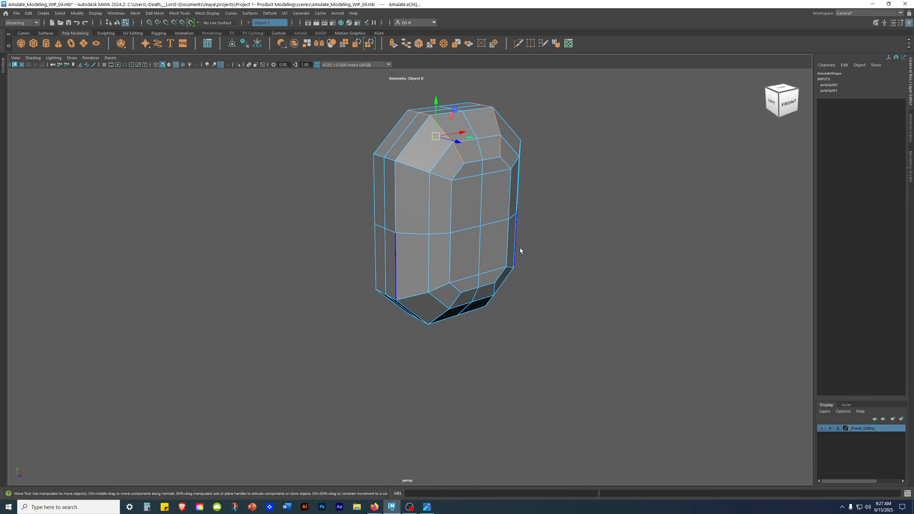
Step: Extend the selection to the edge loops along the corner facets and across the upper and lower borders of the flat front face
key("q")
left_click_drag(658, 226, 616, 242, "alt")
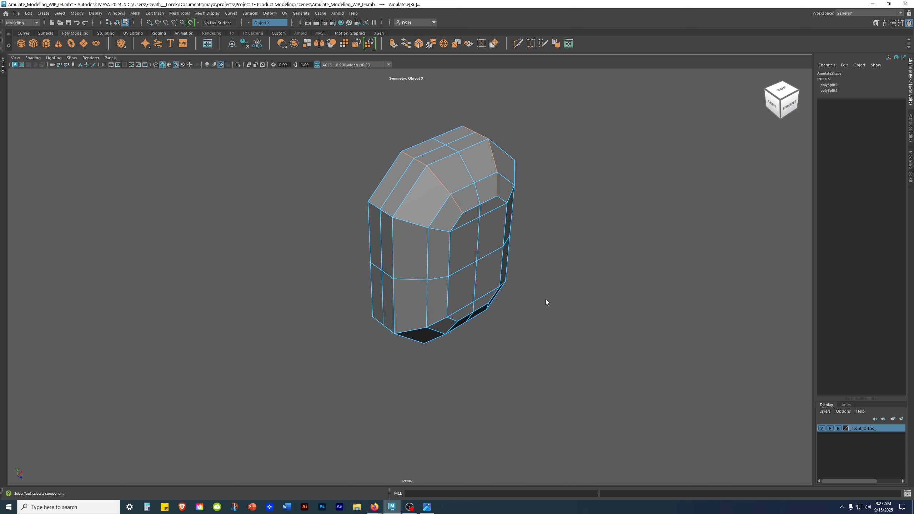
double_click(409, 226, "shift")
left_click_drag(545, 337, 510, 310, "alt")
left_click_drag(379, 187, 469, 329, "alt")
middle_click_drag(470, 329, 426, 249, "alt")
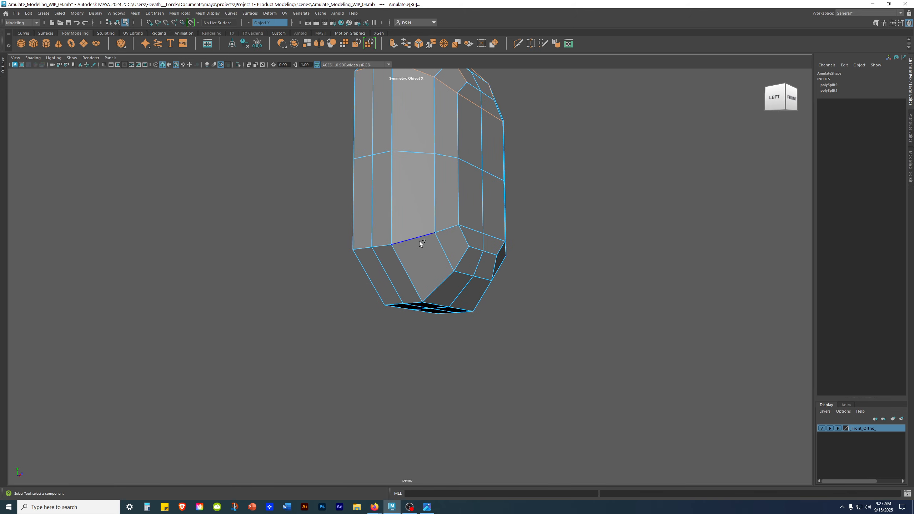
left_click_drag(520, 329, 486, 296, "alt")
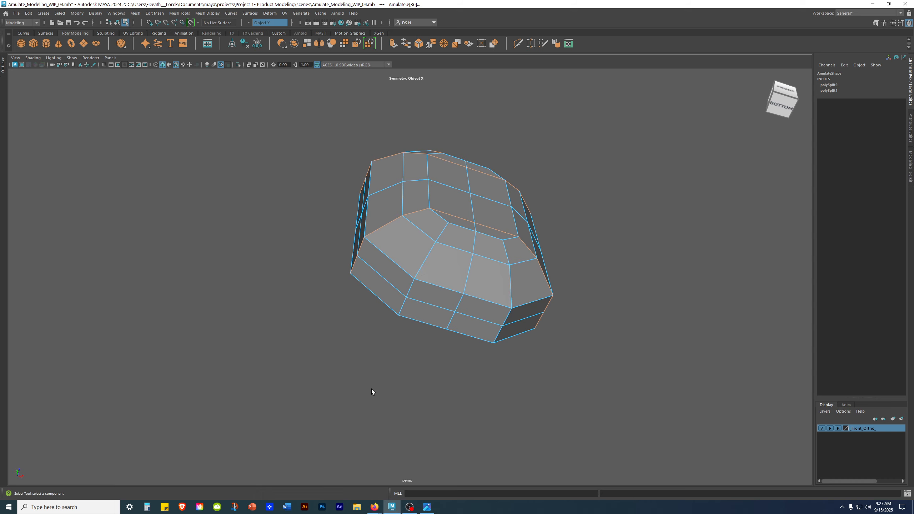
left_click_drag(444, 268, 504, 288, "alt")
left_click_drag(467, 185, 401, 193, "alt")
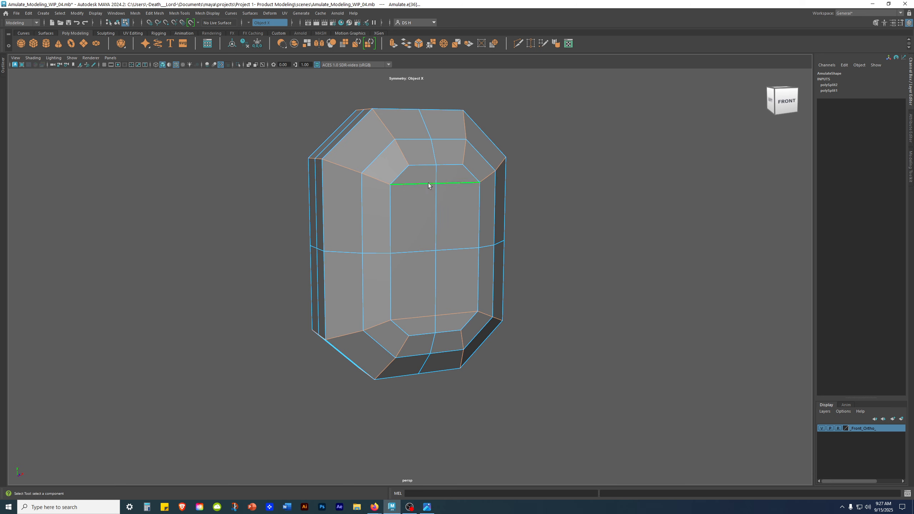
Step: Bevel the selected facet edge loops on both sides of the amulet
left_click_drag(391, 296, 646, 236, "alt")
scroll(464, 221, "down", 3)
middle_click_drag(463, 221, 466, 252, "alt")
right_click(538, 171, "shift")
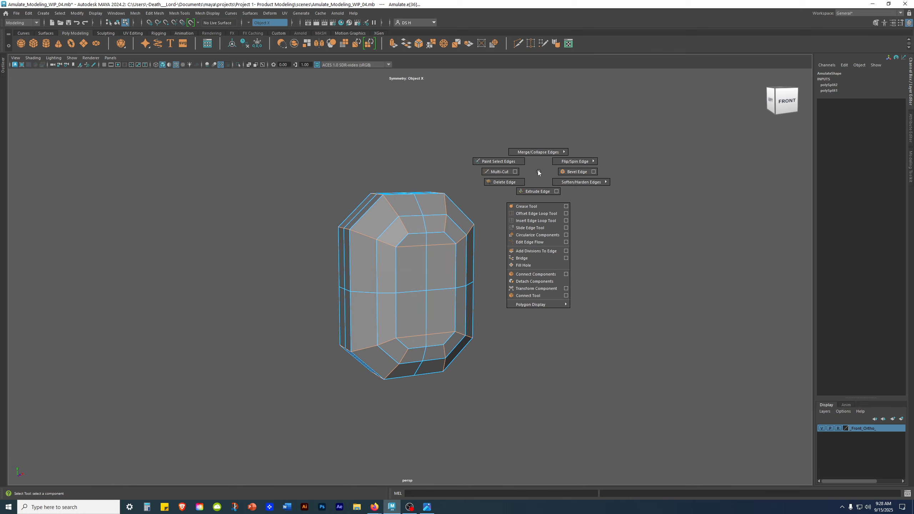
right_click_drag(538, 172, 429, 212, "shift")
right_click_drag(373, 209, 572, 174, "shift")
right_click_drag(502, 256, 404, 340, "shift")
right_click_drag(392, 199, 209, 299, "shift")
right_click_drag(280, 271, 567, 174, "shift")
Step: Set the bevel's fraction to 0.15
left_click_drag(652, 216, 637, 283, "alt")
scroll(526, 272, "up", 2)
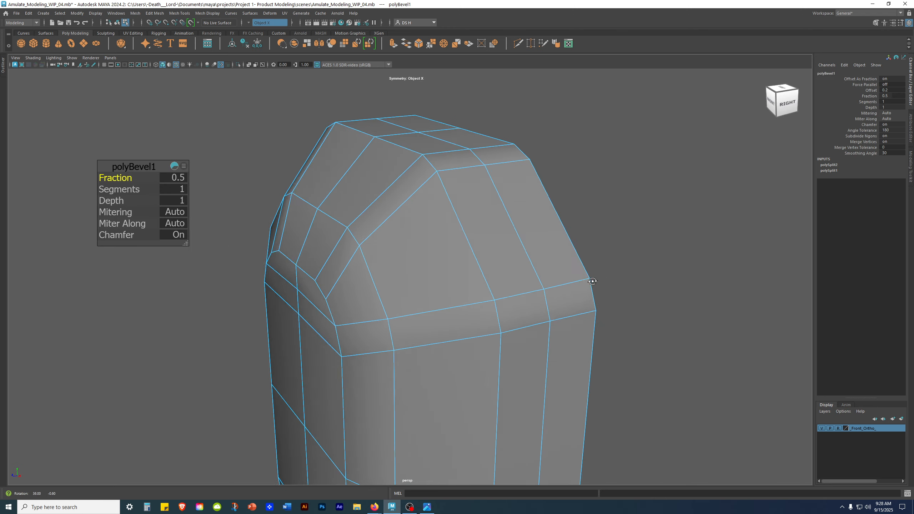
left_click_drag(526, 272, 165, 170, "alt")
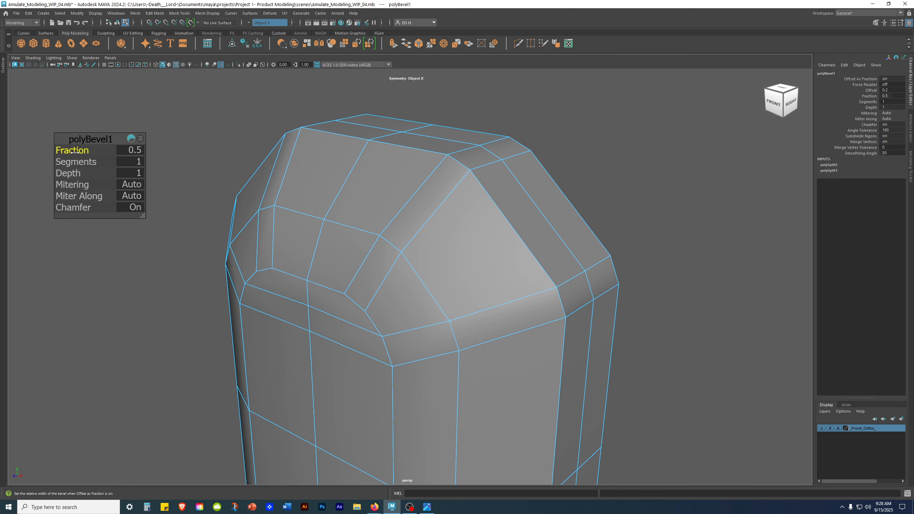
left_click_drag(74, 152, 72, 215)
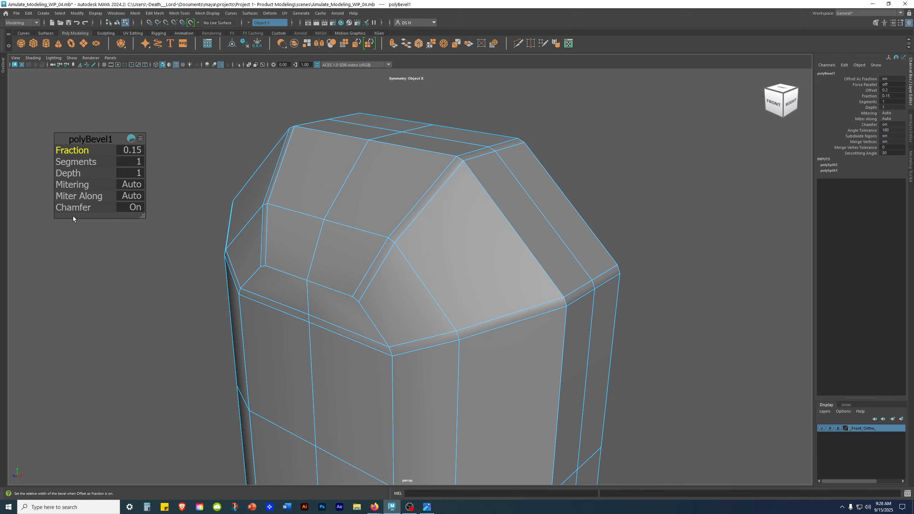
Step: Show the four-view layout, open the UV Editor and examine the beveled corner seams in the amulet's front shell
middle_click_drag(340, 200, 404, 185, "alt")
key("space")
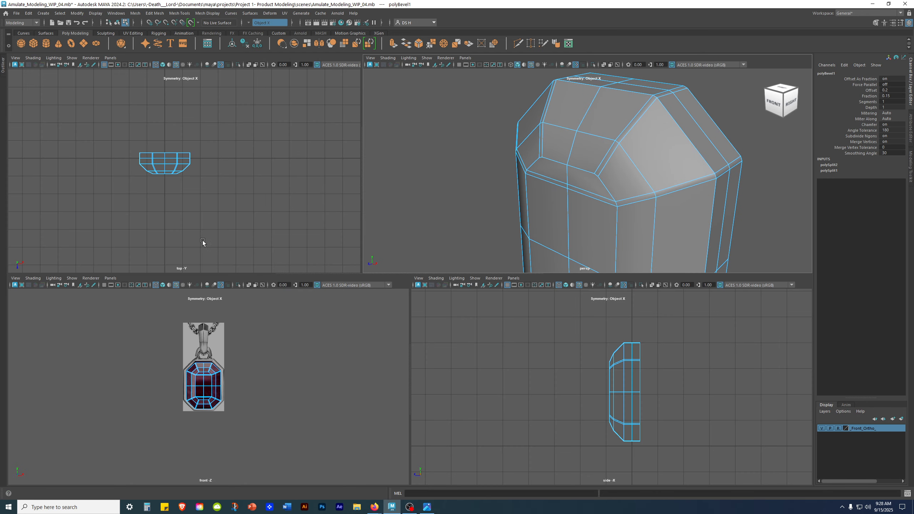
left_click(568, 43)
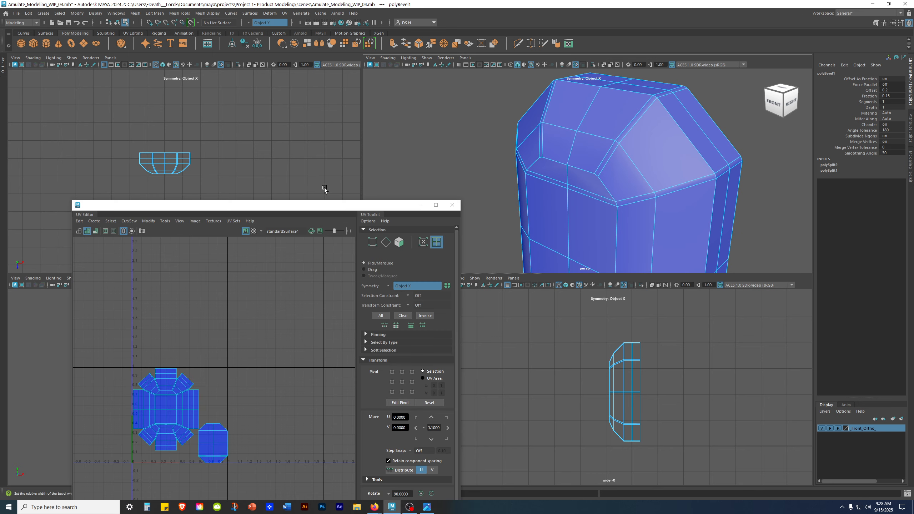
scroll(251, 333, "up", 10)
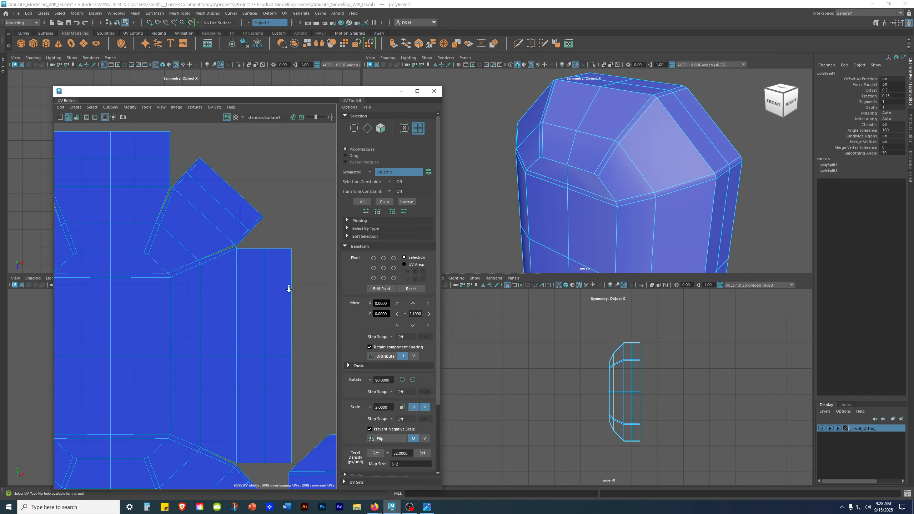
middle_click_drag(138, 209, 198, 204, "alt")
left_click(197, 212)
scroll(657, 103, "up", 3)
left_click(223, 203)
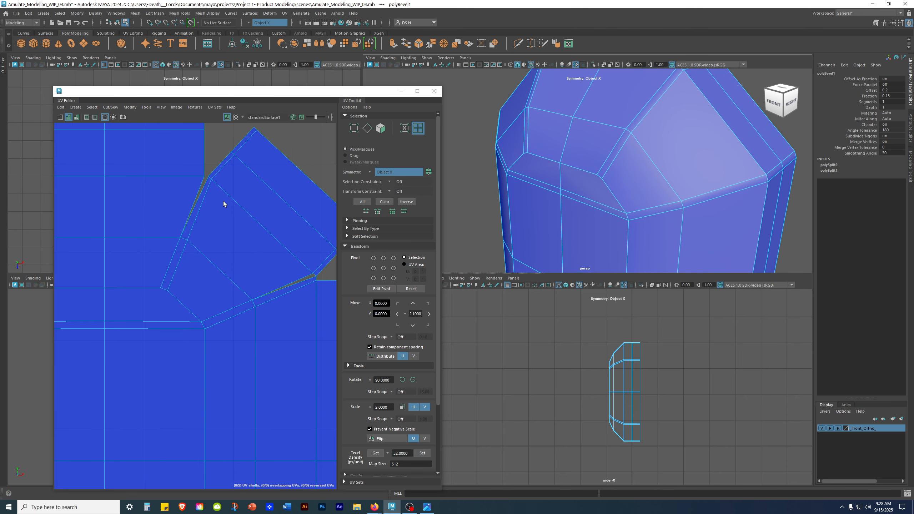
middle_click_drag(295, 264, 320, 257, "alt")
scroll(254, 198, "up", 3)
middle_click_drag(249, 198, 167, 225, "alt")
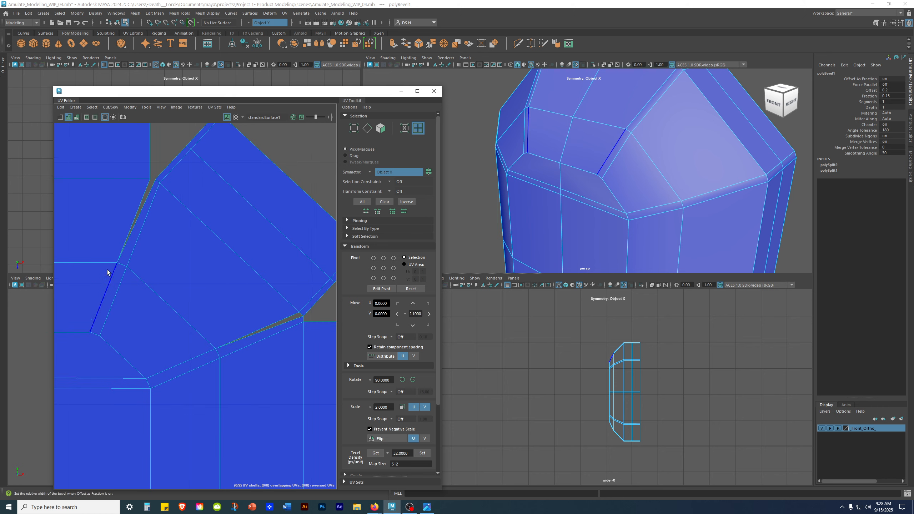
Step: Compare the gaps between the UV shell's corner flaps with the beveled edges on the model
left_click(212, 389)
middle_click_drag(165, 342, 462, 262, "alt")
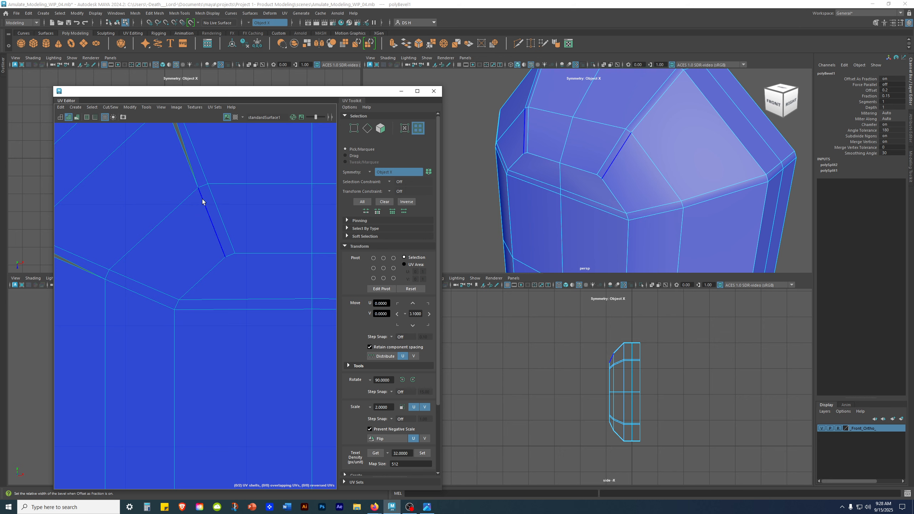
right_click_drag(170, 268, 40, 262, "alt")
middle_click_drag(223, 291, 149, 217, "alt")
left_click_drag(576, 158, 607, 148, "alt")
middle_click_drag(238, 177, 207, 314, "alt")
scroll(209, 312, "down", 1)
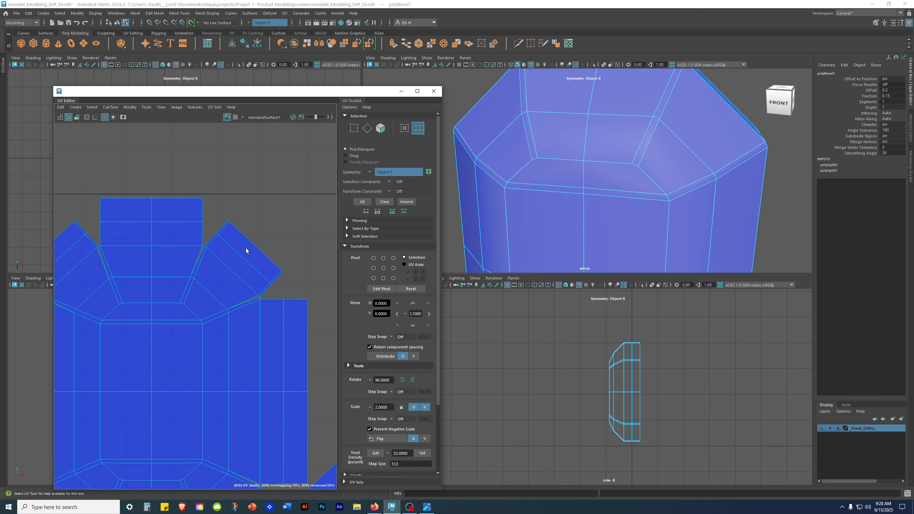
scroll(245, 250, "up", 4)
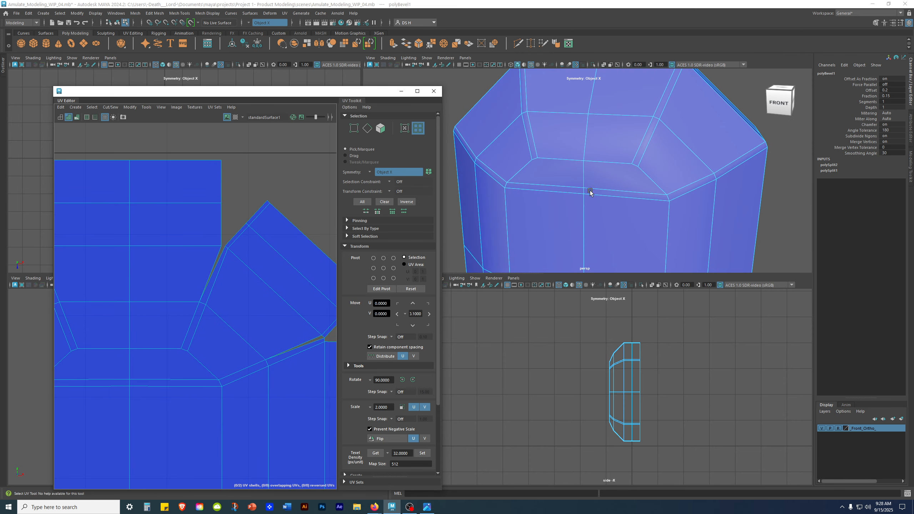
Step: Reposition the UV Editor and bevel settings beside the model and enlarge the perspective view
right_click_drag(734, 170, 587, 172, "alt")
left_click_drag(587, 172, 554, 159, "alt")
middle_click_drag(628, 156, 576, 154, "alt")
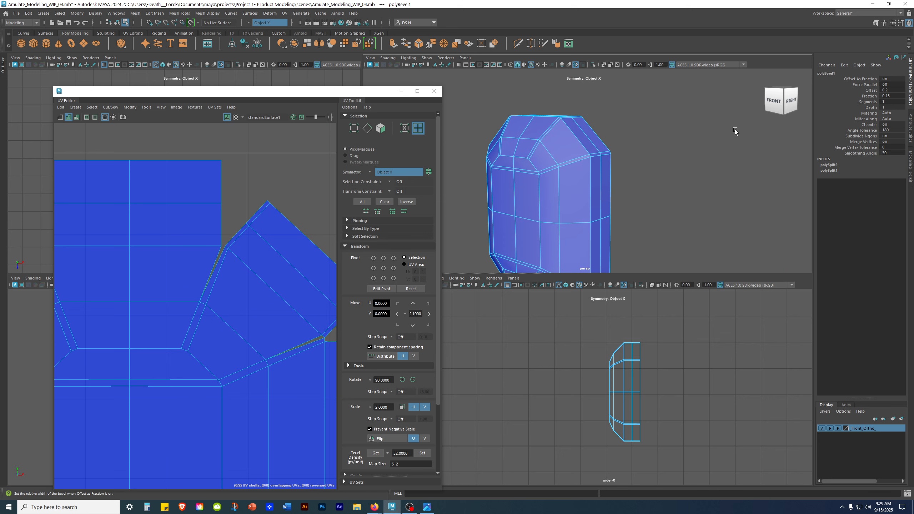
middle_click_drag(668, 151, 696, 140, "alt")
left_click_drag(629, 149, 646, 159, "alt")
middle_click_drag(585, 123, 711, 124, "alt")
left_click_drag(333, 91, 247, 81)
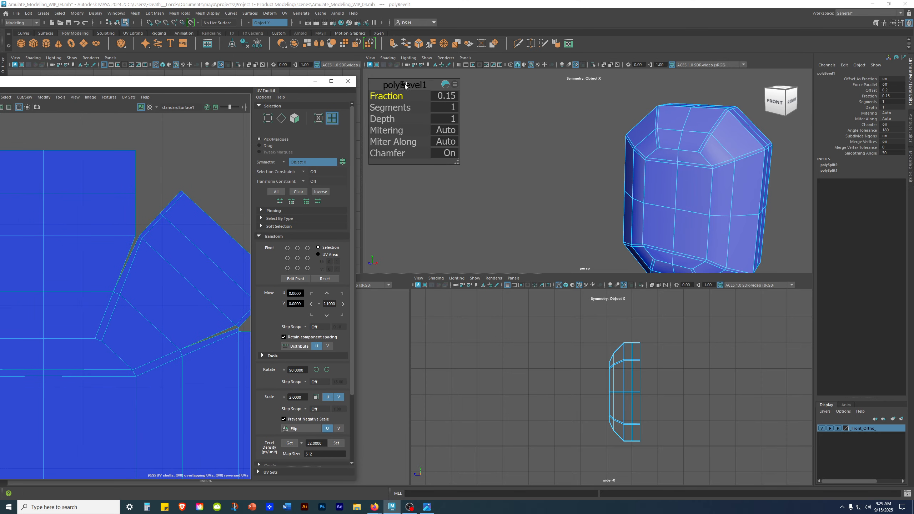
left_click_drag(404, 85, 450, 88)
left_click_drag(506, 165, 534, 191)
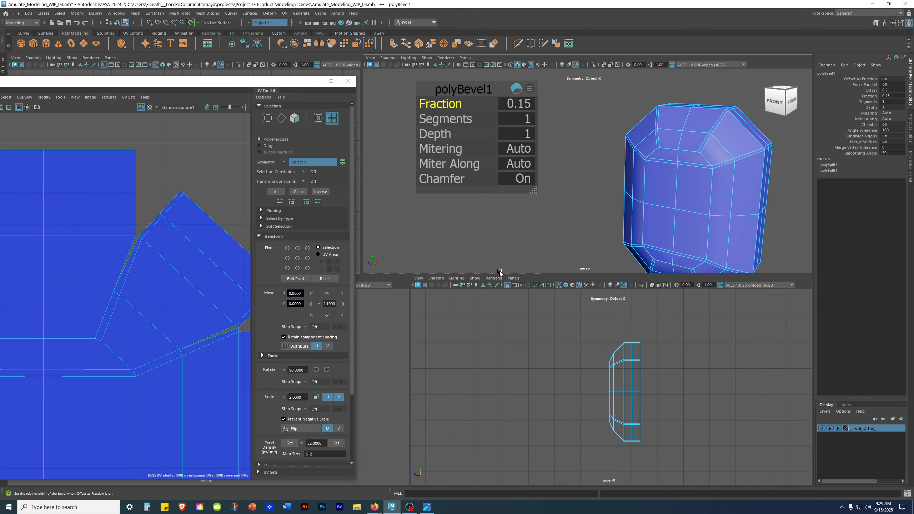
left_click_drag(500, 274, 498, 360)
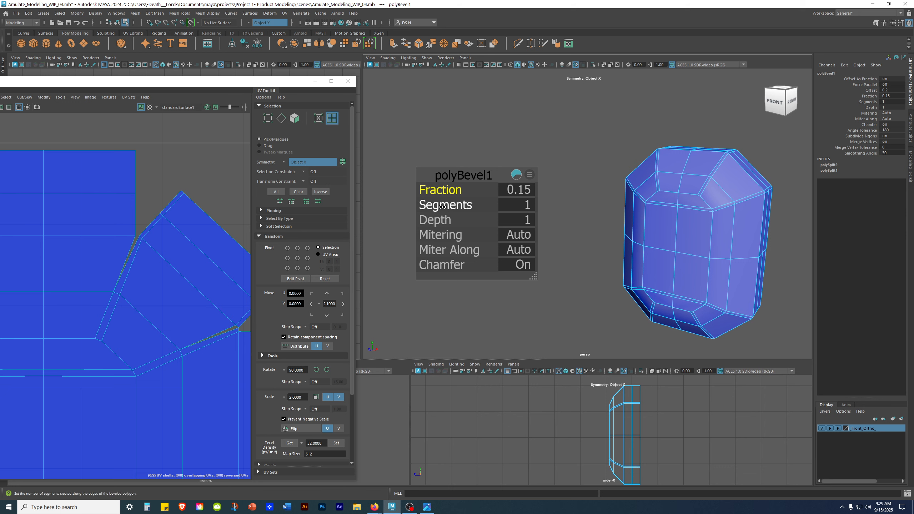
Step: Set the bevel's segments to 2
left_click(514, 206)
type("2")
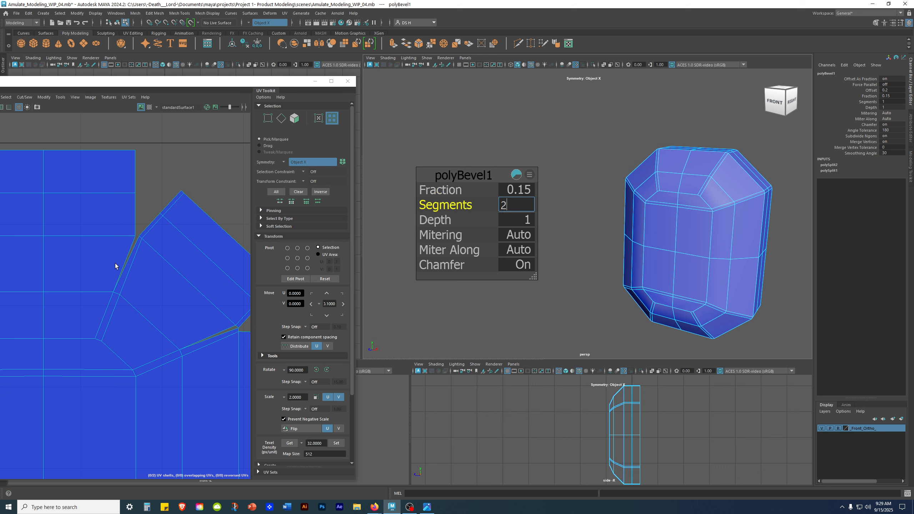
key("Return")
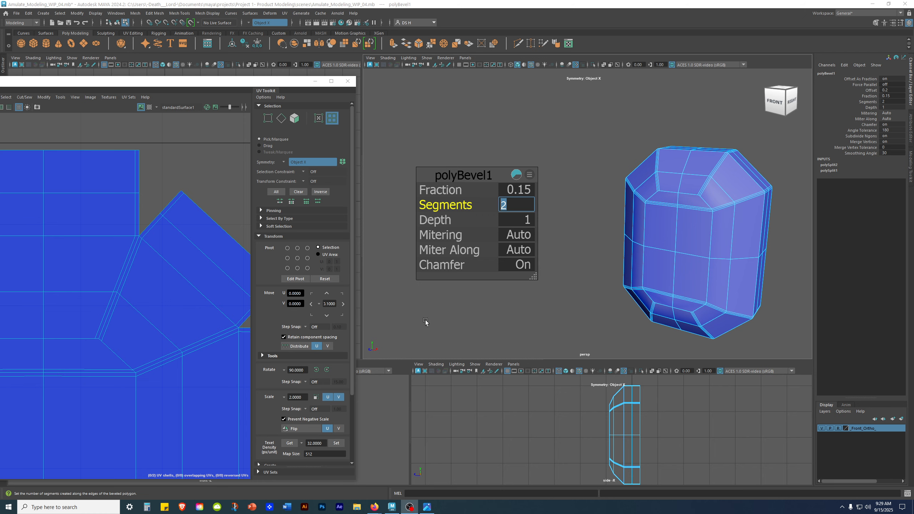
Step: Examine the two-segment bevel along the amulet's corners and front facets from several angles
middle_click_drag(674, 175, 583, 154, "alt")
right_click_drag(583, 154, 680, 208, "alt")
middle_click_drag(650, 143, 650, 153, "alt")
left_click_drag(587, 157, 601, 111, "alt")
middle_click_drag(658, 274, 676, 176, "alt")
left_click_drag(676, 176, 718, 220, "alt")
right_click_drag(718, 220, 677, 164, "alt")
left_click_drag(677, 163, 628, 181, "alt")
right_click_drag(668, 168, 707, 206, "alt")
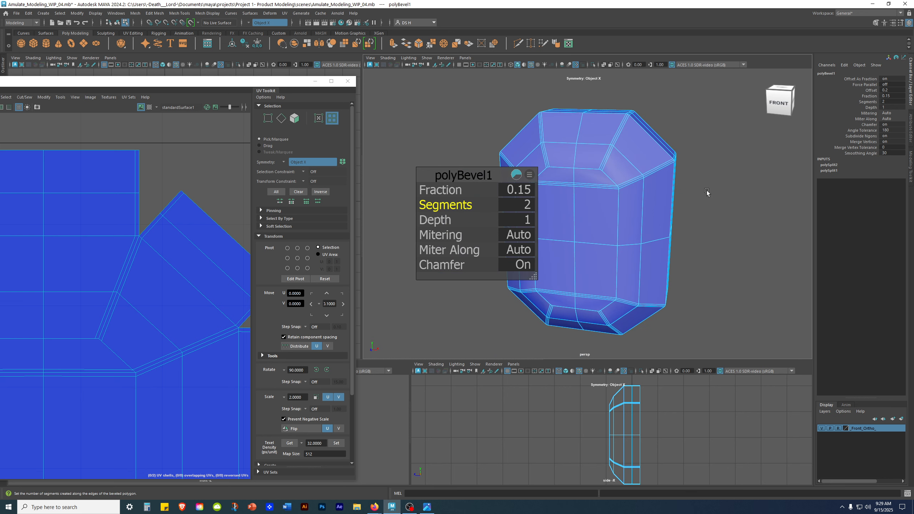
Step: Undo the bevel and its segment and fraction changes on the amulet
key("ctrl+z")
key("ctrl+z")
left_click_drag(715, 178, 695, 184, "alt")
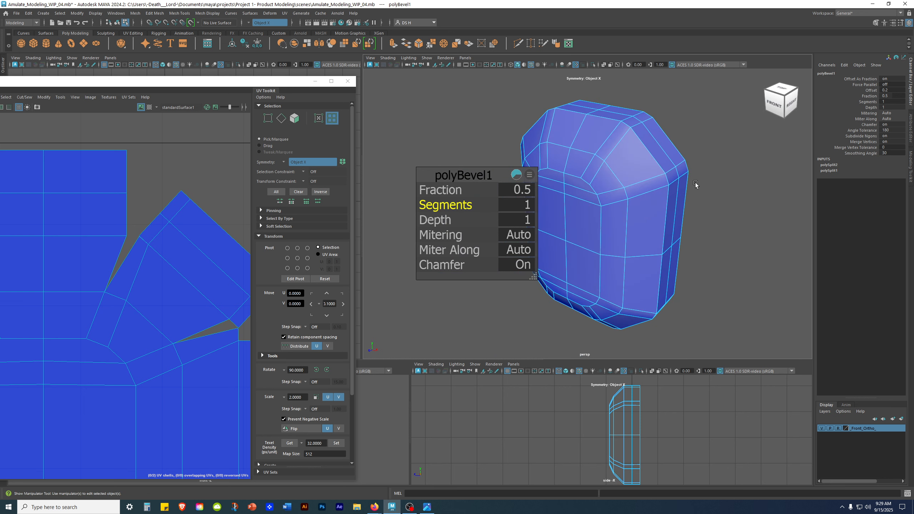
key("ctrl+z")
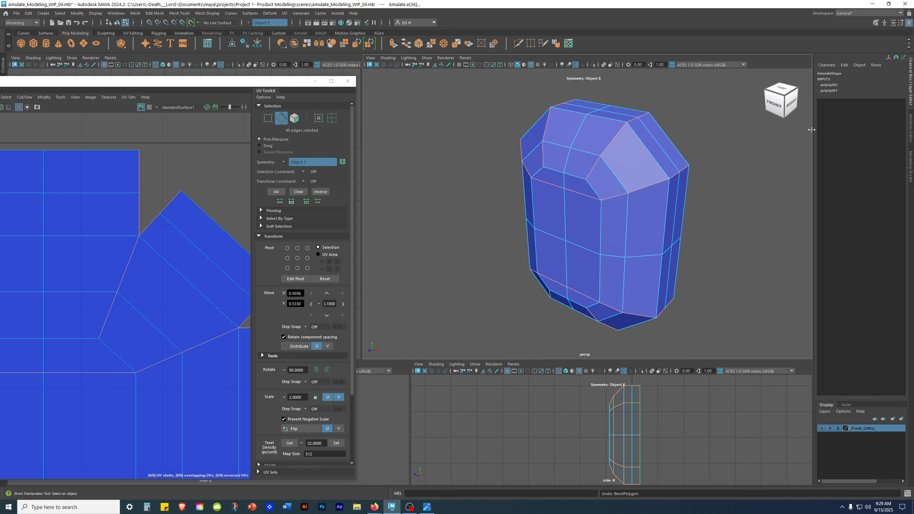
Step: Return the amulet to object mode and select the whole object
left_click(735, 163)
left_click_drag(734, 167, 604, 151, "alt")
right_click_drag(584, 144, 627, 130)
left_click(733, 197)
left_click(610, 171)
Step: Turn off the shaded UV display and close the UV Editor
left_click_drag(310, 81, 408, 78)
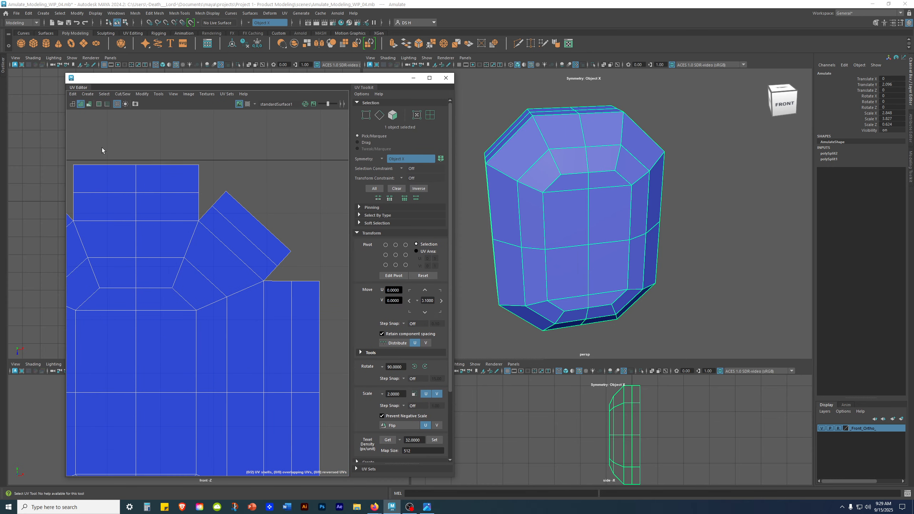
left_click(73, 104)
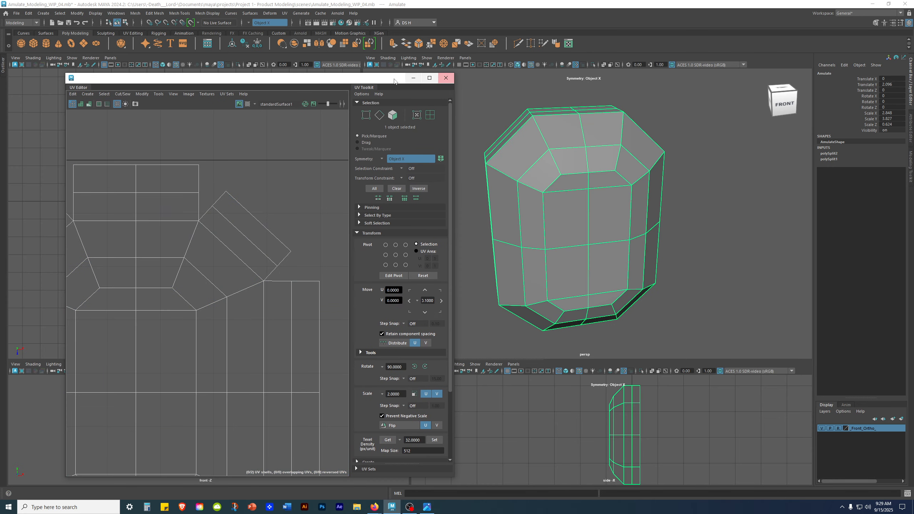
left_click(446, 78)
Step: Cut symmetrical vertical edges down the amulet's front facet, joining the inner upper corners to the inner lower corners with Multi-Cut
left_click_drag(630, 199, 606, 170, "alt")
middle_click_drag(677, 273, 626, 266, "alt")
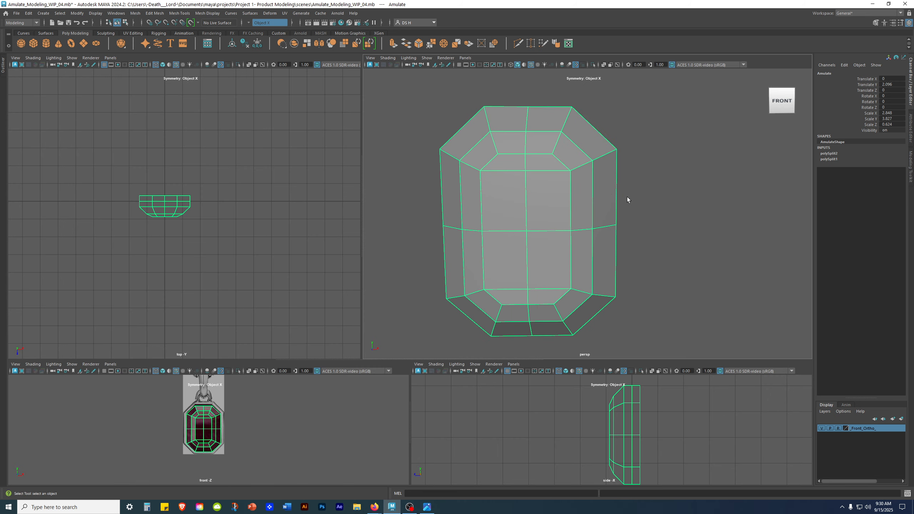
key("space")
right_click(576, 138, "shift")
left_click(537, 138)
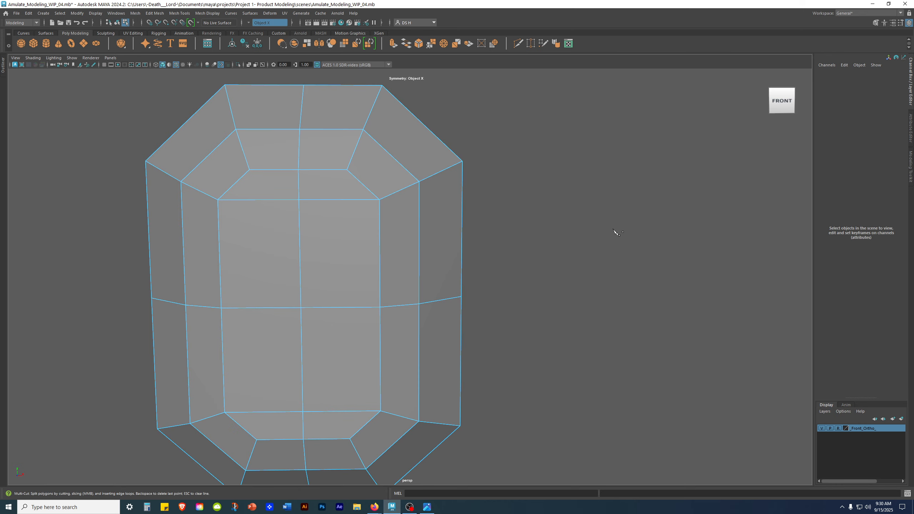
left_click_drag(428, 83, 465, 300, "alt")
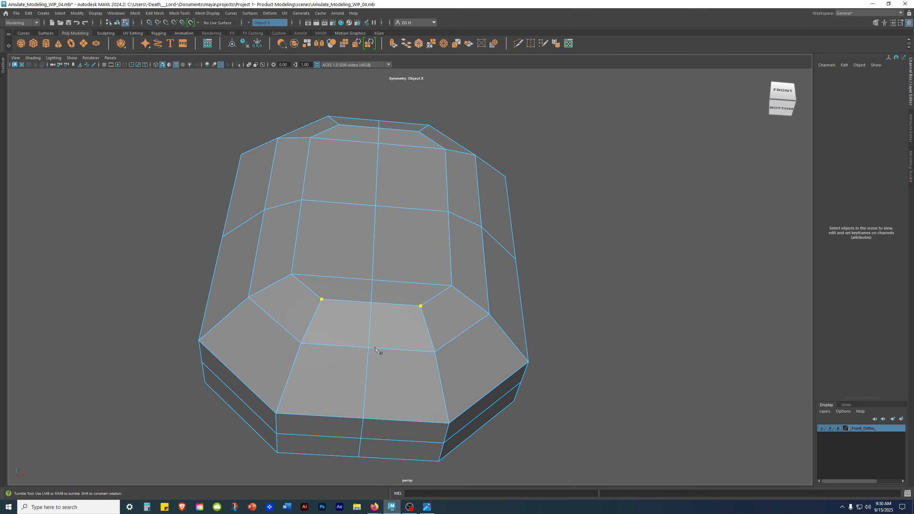
left_click_drag(376, 349, 481, 379, "alt")
middle_click_drag(481, 379, 435, 294, "alt")
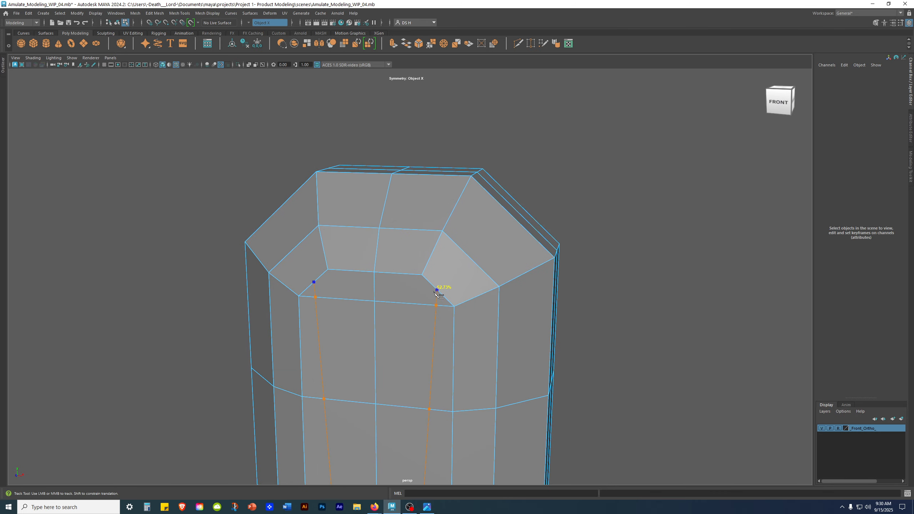
right_click_drag(669, 344, 576, 342, "alt")
key("w")
mouse_move(388, 305)
left_mouse_down("alt")
mouse_move(573, 301)
mouse_move(557, 342)
mouse_move(571, 316)
mouse_move(400, 301)
left_mouse_up("alt")
key("space")
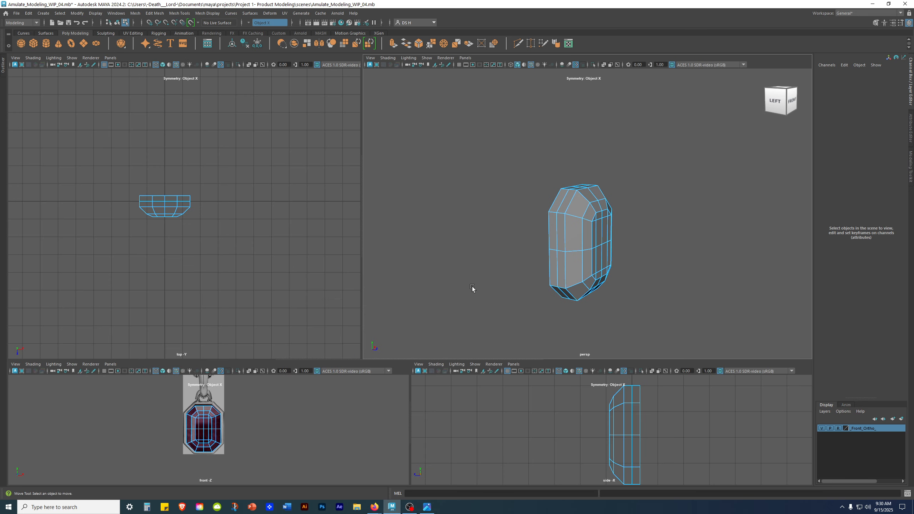
Step: Check the new front-facet edges in the UV Editor's layout and close the editor
left_click(568, 43)
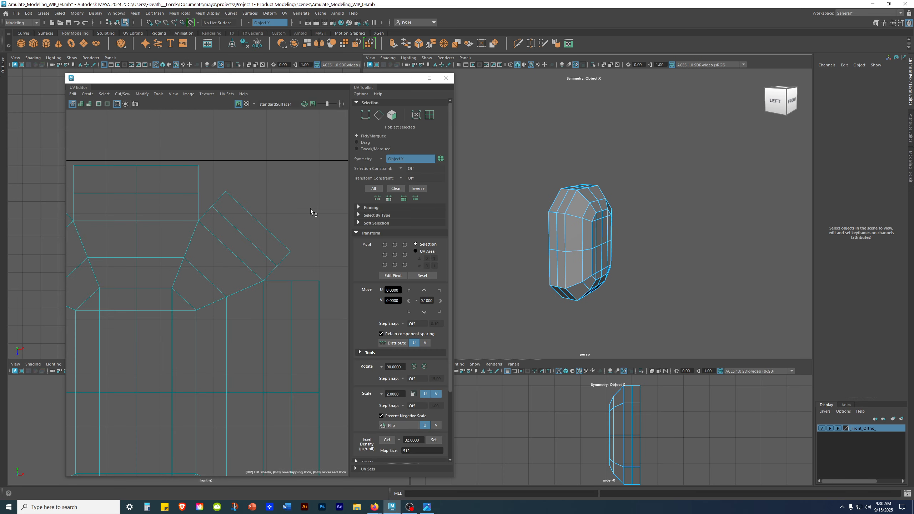
left_click_drag(627, 272, 540, 269, "alt")
right_click_drag(540, 269, 805, 313, "alt")
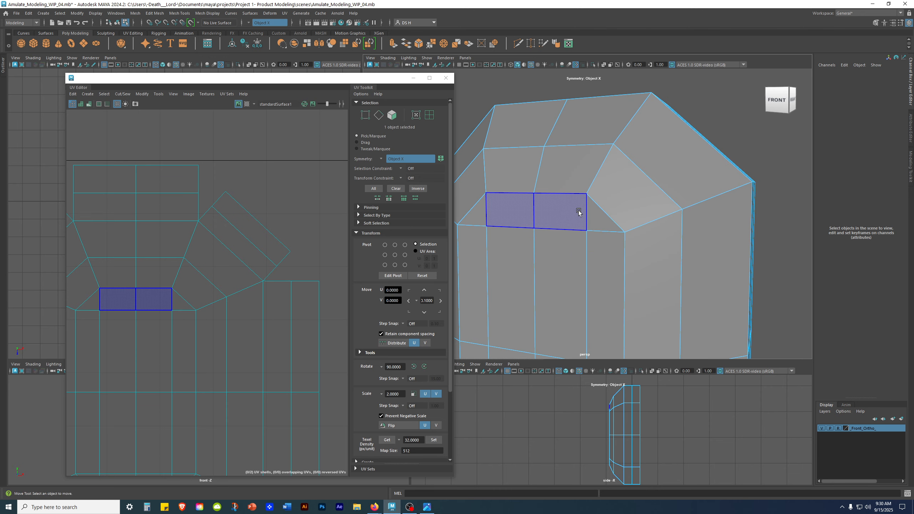
middle_click_drag(169, 301, 167, 175, "alt")
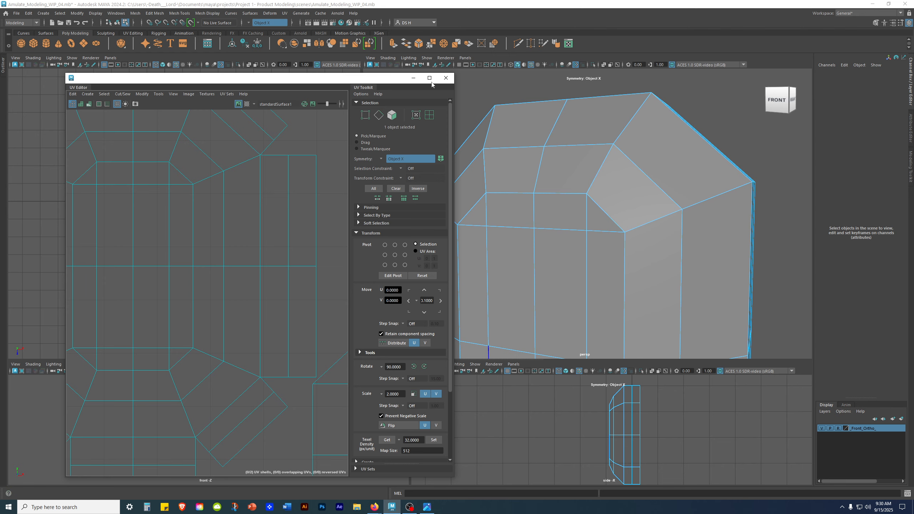
left_click(446, 78)
Step: Cut matching horizontal and vertical edges across the amulet's flat back between its opposite corner vertices with Multi-Cut
scroll(576, 223, "down", 6)
left_click_drag(582, 231, 578, 162, "alt")
left_click(580, 159)
left_click(581, 282)
left_click(627, 244)
mouse_move(627, 244)
left_mouse_down("alt")
mouse_move(527, 249)
mouse_move(481, 266)
mouse_move(634, 253)
left_mouse_up("alt")
right_click_drag(536, 206, 699, 128)
right_click_drag(678, 207, 358, 189, "shift")
left_click_drag(569, 315, 603, 305, "alt")
middle_click_drag(603, 305, 590, 289, "alt")
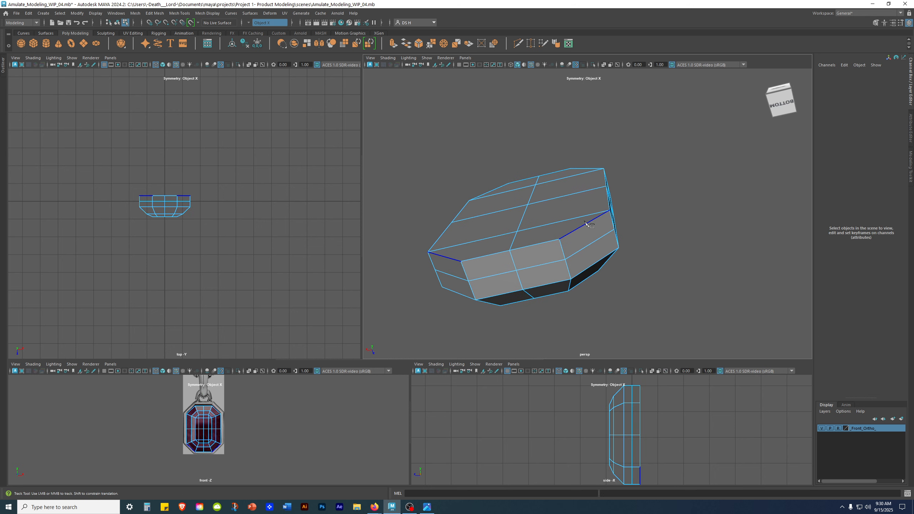
mouse_move(522, 144)
left_mouse_down("alt")
mouse_move(546, 216)
mouse_move(308, 1)
left_mouse_up("alt")
scroll(597, 226, "up", 5)
left_click_drag(633, 324, 520, 290, "alt")
scroll(663, 294, "down", 8)
Step: Select the symmetrical horizontal and vertical edge loops that frame the front facet and run through the amulet's corners
key("q")
middle_click_drag(530, 252, 517, 247, "alt")
scroll(517, 248, "up", 3)
key("space")
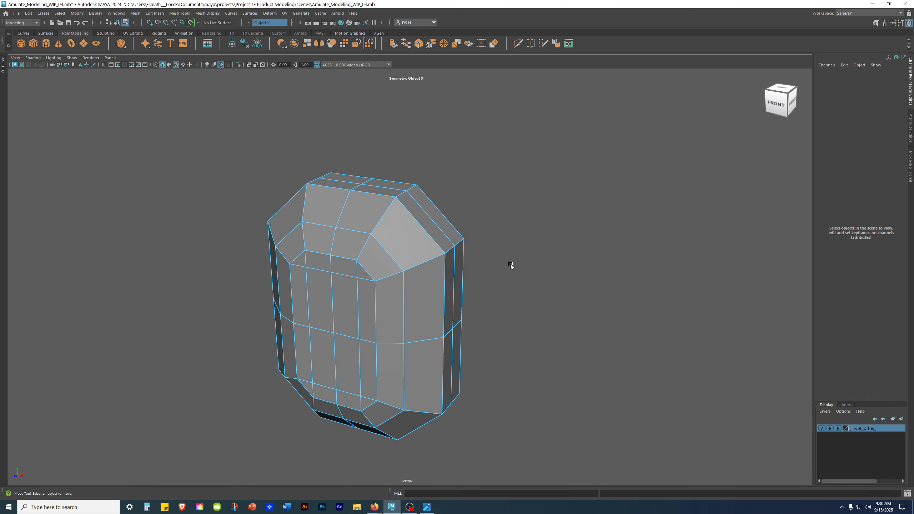
right_click_drag(389, 227, 374, 1)
double_click(420, 265)
left_click_drag(595, 293, 540, 310, "alt")
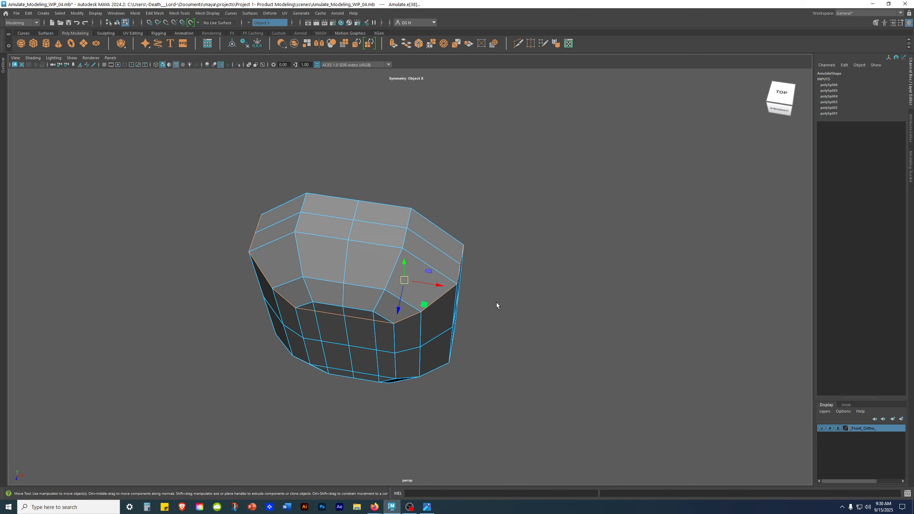
key("q")
left_click_drag(482, 288, 478, 261, "alt")
double_click(413, 240, "shift")
left_click_drag(462, 338, 464, 284, "alt")
key("ctrl+z")
left_click_drag(378, 232, 516, 197, "alt")
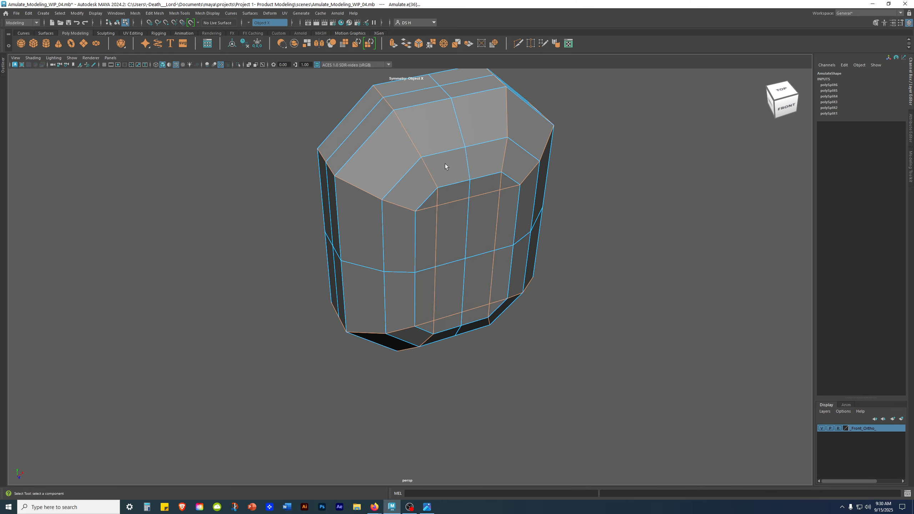
left_click_drag(359, 165, 526, 199, "alt")
left_click_drag(370, 144, 528, 230, "alt")
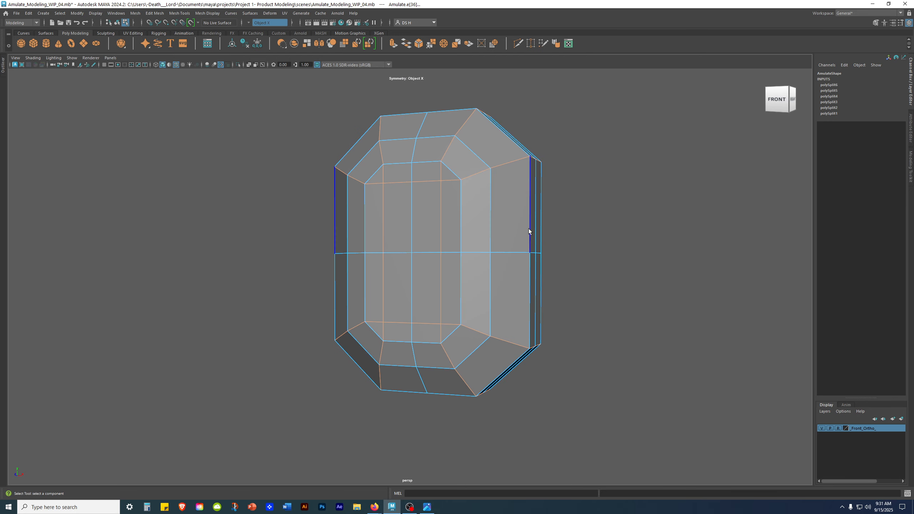
Step: Open the UV Editor, collapse its UV Toolkit and frame both UV shells of the amulet
key("space")
left_click(568, 43)
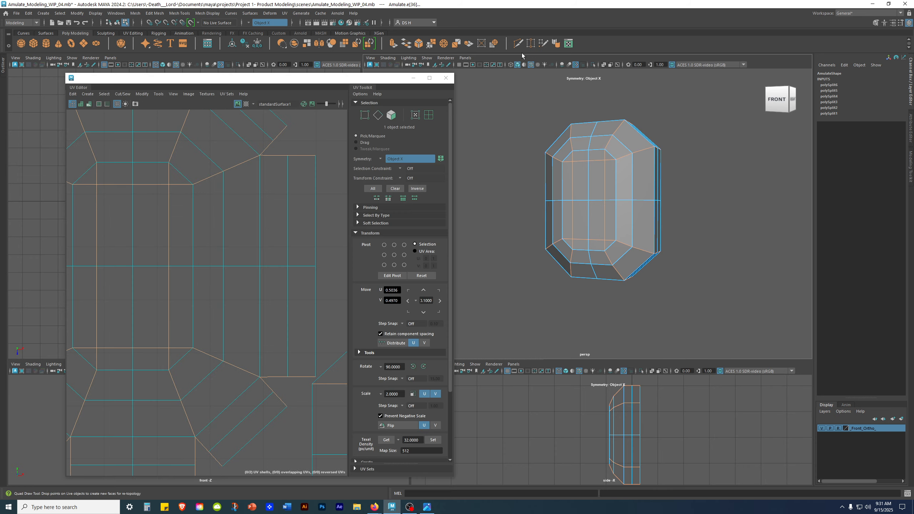
left_click_drag(326, 85, 284, 67)
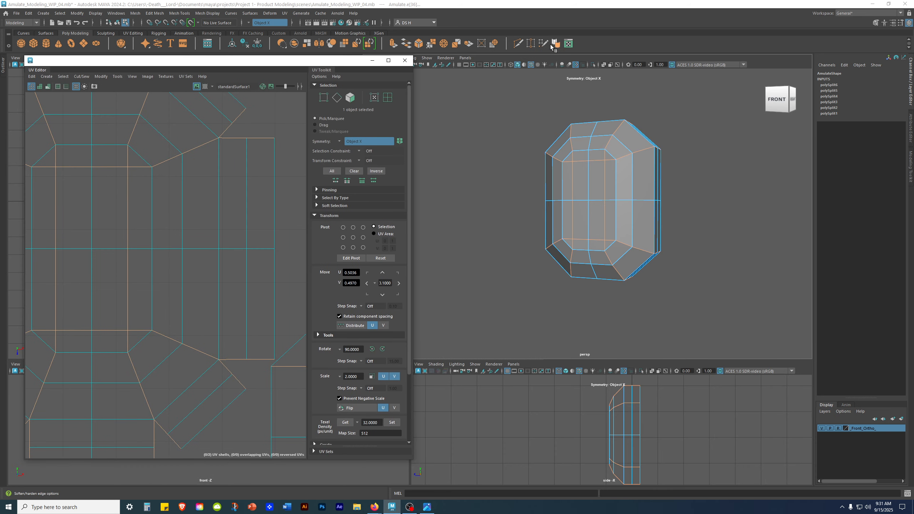
scroll(157, 162, "down", 8)
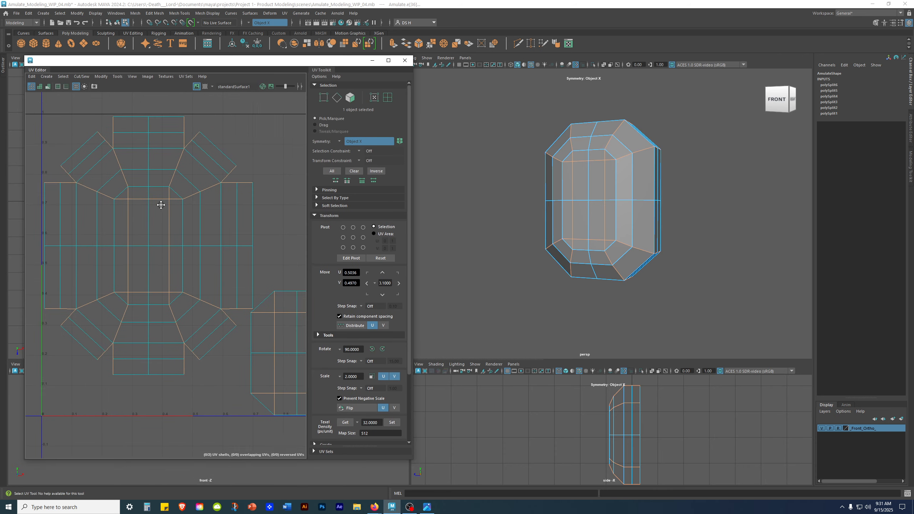
left_click(319, 71)
scroll(300, 169, "down", 5)
middle_click_drag(377, 207, 320, 237, "alt")
scroll(319, 237, "up", 2)
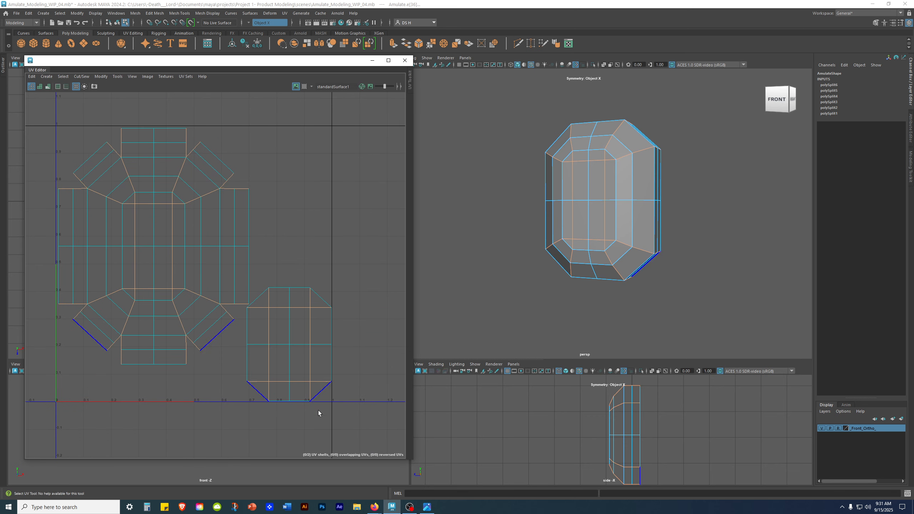
Step: Bevel the selected edge loops with 2 segments
left_click_drag(661, 222, 600, 171, "alt")
right_click_drag(663, 124, 690, 126, "shift")
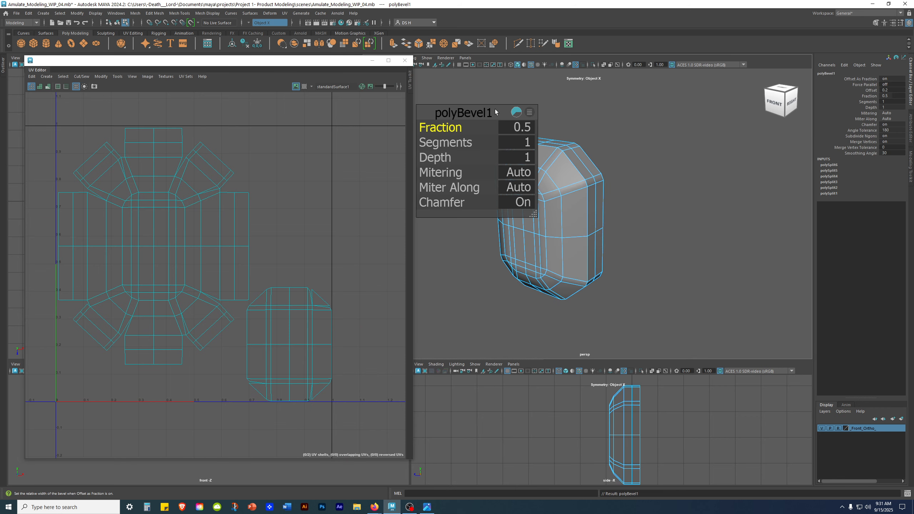
left_click_drag(501, 112, 730, 114)
scroll(213, 195, "up", 2)
scroll(213, 195, "up", 2)
scroll(615, 197, "up", 3)
left_click(743, 147)
key("Return")
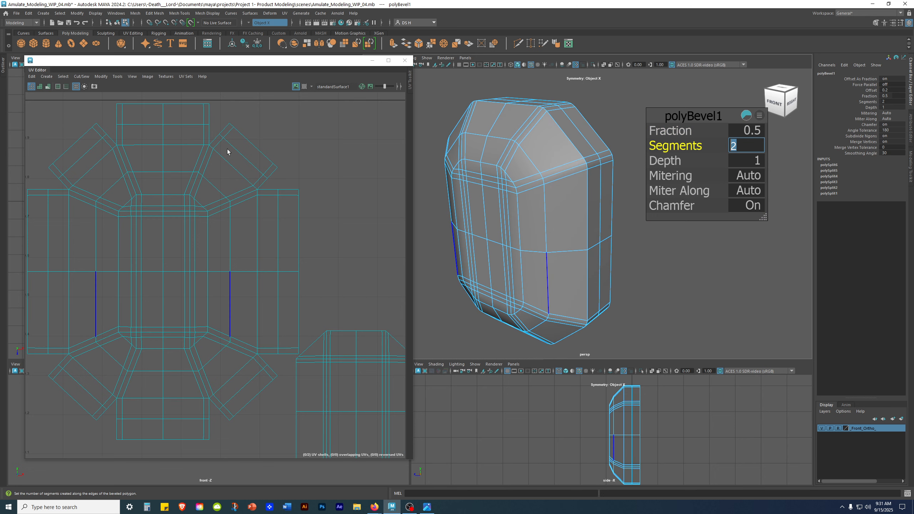
Step: Examine the bevel's edge spacing across the UV shells and around the amulet's corner facets
middle_click_drag(196, 252, 275, 242, "alt")
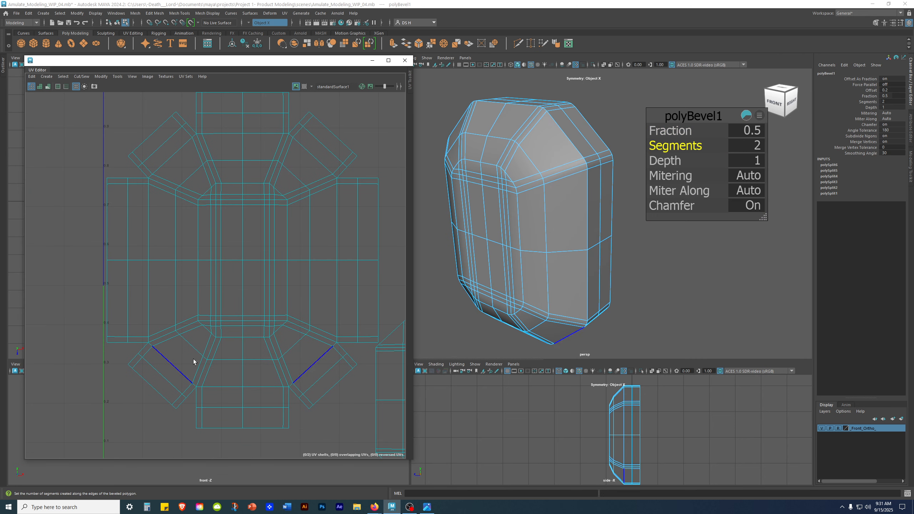
left_click_drag(495, 218, 512, 219, "alt")
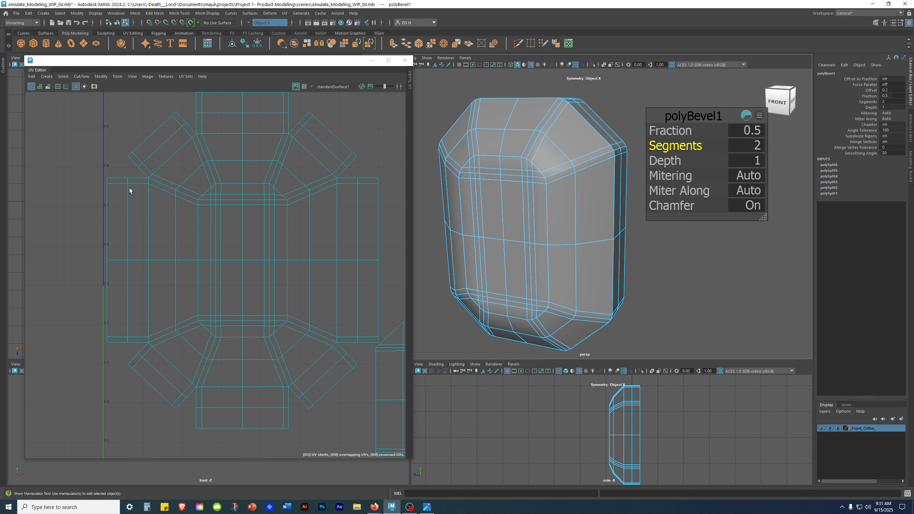
middle_click_drag(330, 171, 226, 200, "alt")
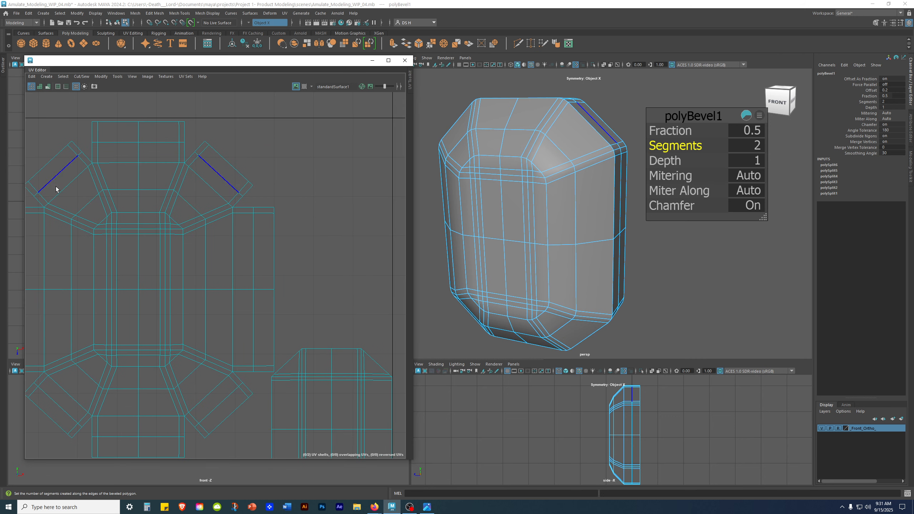
scroll(265, 306, "down", 3)
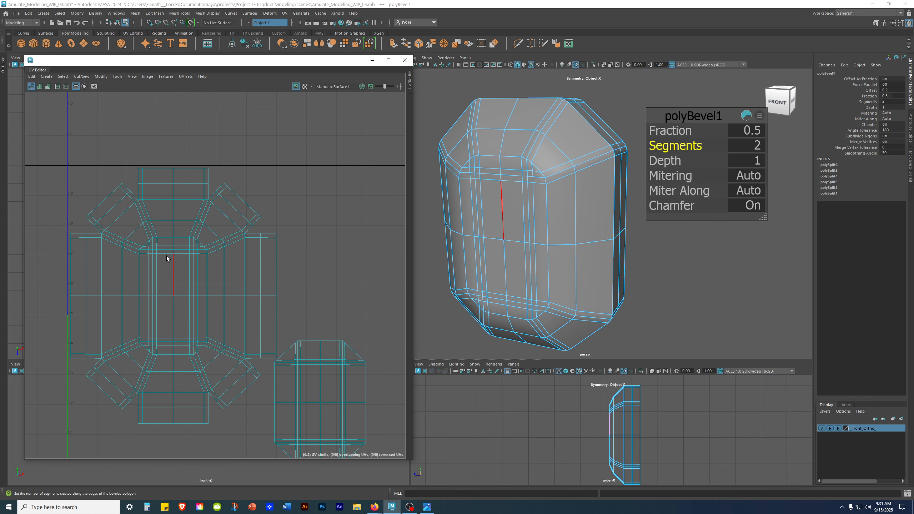
middle_click_drag(235, 320, 218, 224, "alt")
middle_click_drag(259, 183, 257, 224, "alt")
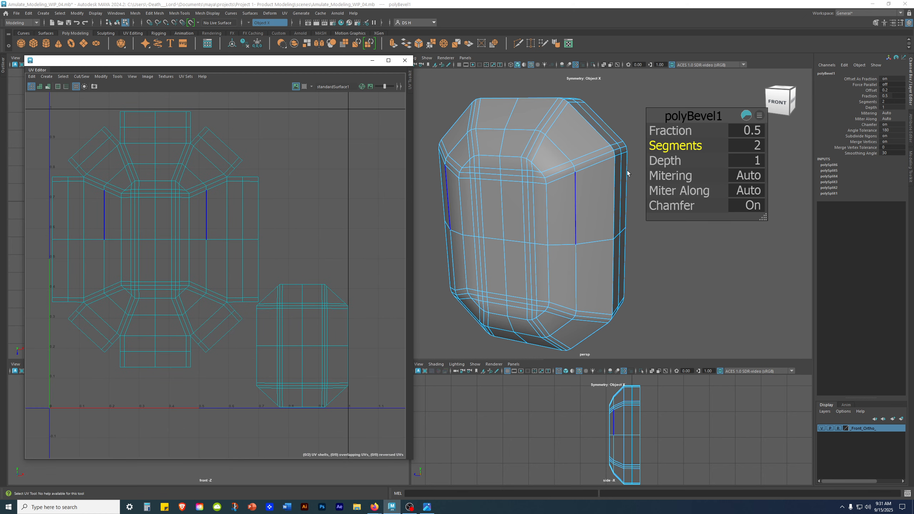
left_click_drag(589, 139, 604, 149, "alt")
scroll(601, 146, "up", 4)
left_click_drag(573, 119, 518, 117, "alt")
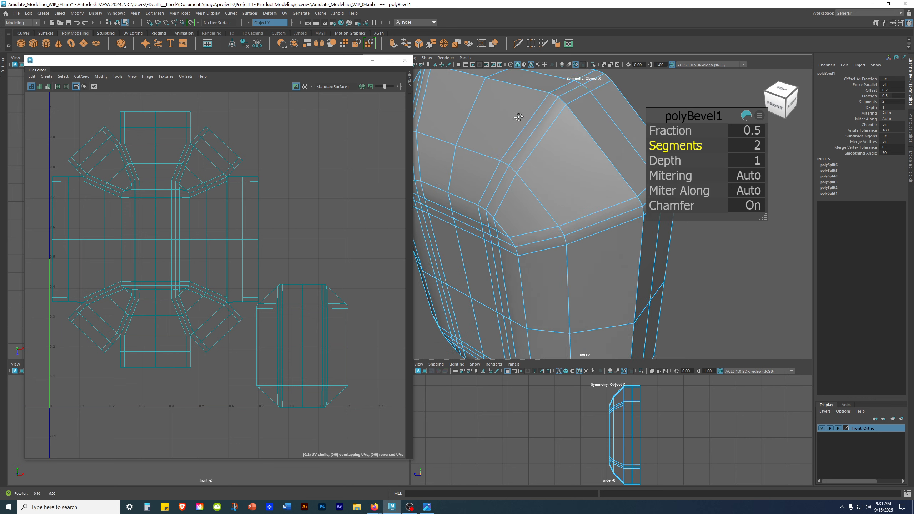
Step: Reduce the bevel's fraction to 0.13 and inspect the tightened edges around the amulet's corners
left_click_drag(676, 132, 673, 130)
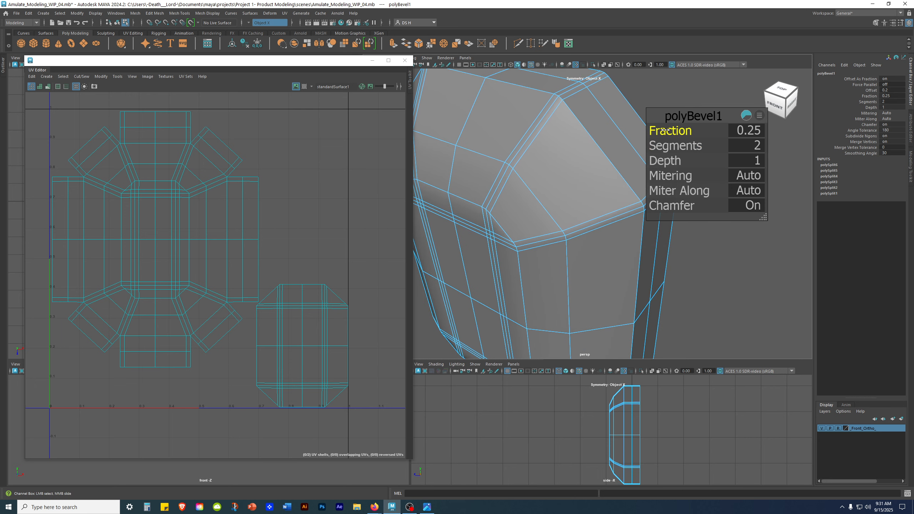
left_click_drag(660, 129, 589, 253, "alt")
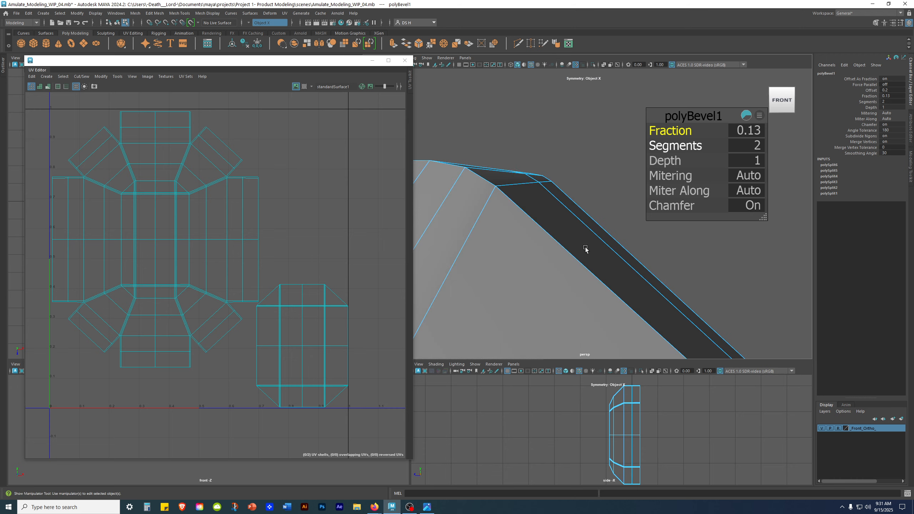
right_click_drag(576, 203, 512, 253, "alt")
left_click_drag(512, 253, 528, 252, "alt")
middle_click_drag(529, 252, 573, 188, "alt")
left_click_drag(574, 187, 579, 182, "alt")
right_click_drag(579, 182, 531, 189, "alt")
left_click_drag(532, 189, 508, 187, "alt")
right_click_drag(508, 187, 673, 222, "alt")
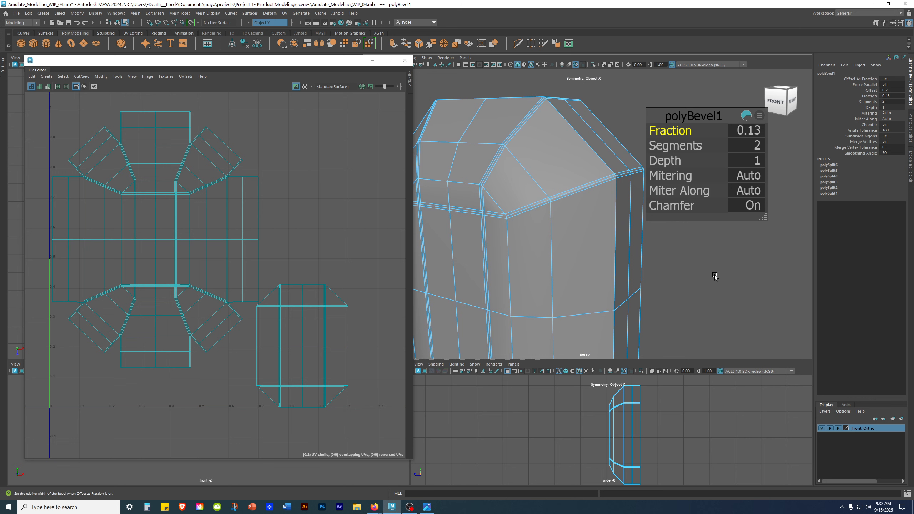
scroll(177, 176, "up", 5)
scroll(220, 286, "down", 5)
Step: Close the UV Editor and return the amulet to object mode with nothing selected
left_click(403, 61)
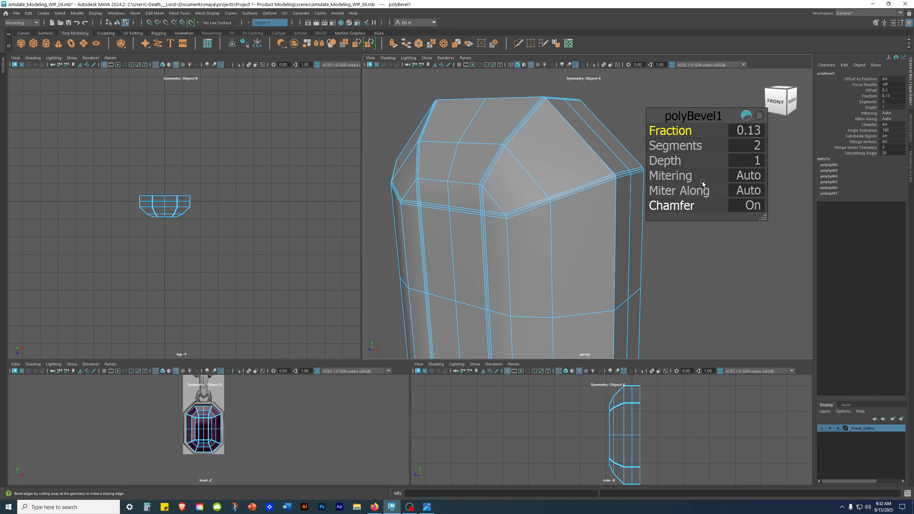
scroll(747, 264, "down", 2)
key("w")
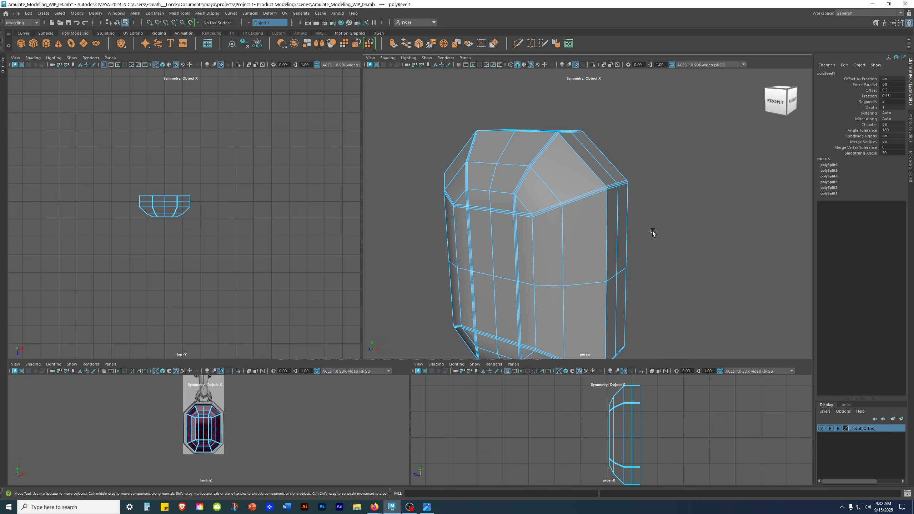
key("space")
right_click_drag(583, 187, 841, 14)
left_click(631, 213)
Step: Hide the wireframe overlay and examine the beveled edges' shading on the amulet from several angles
scroll(416, 178, "down", 5)
mouse_move(489, 263)
left_mouse_down("alt")
mouse_move(527, 258)
mouse_move(518, 277)
mouse_move(514, 255)
mouse_move(494, 257)
left_mouse_up("alt")
key("alt+5")
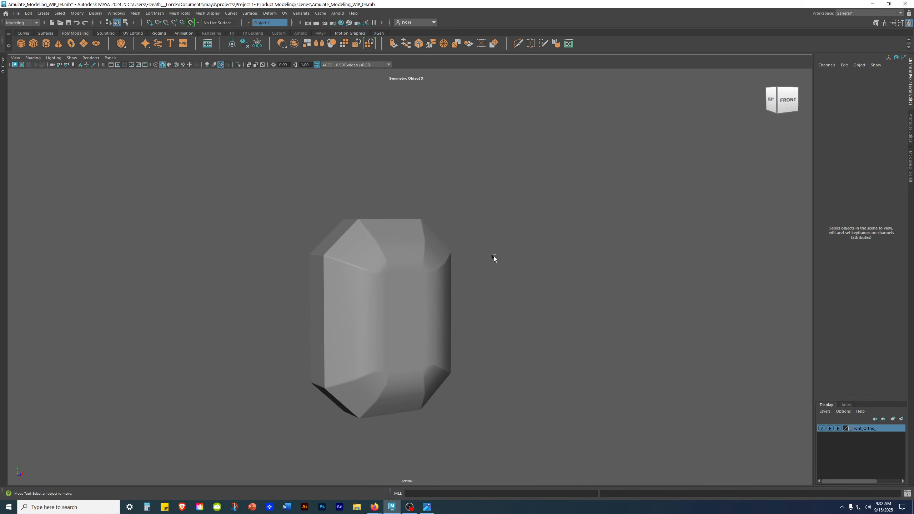
scroll(404, 280, "up", 5)
left_click(307, 217)
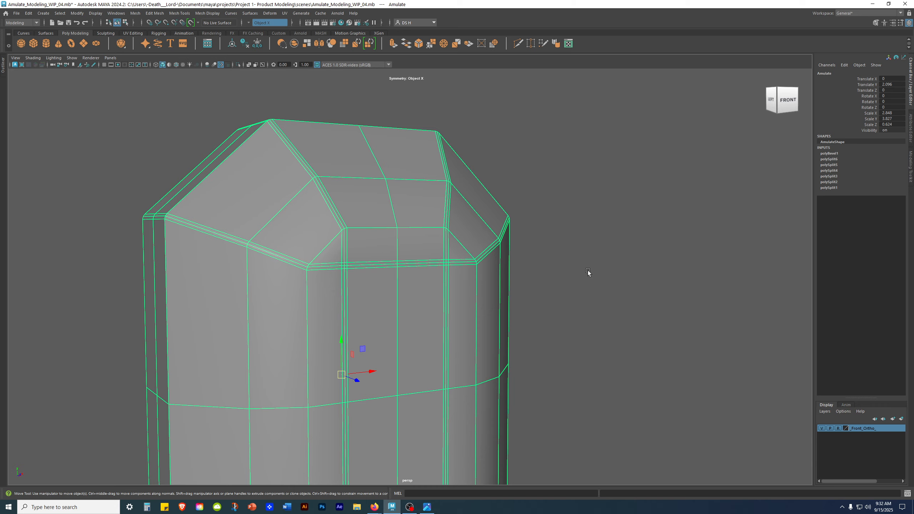
left_click(587, 270)
mouse_move(560, 260)
left_mouse_down("alt")
mouse_move(537, 298)
mouse_move(566, 283)
mouse_move(556, 276)
left_mouse_up("alt")
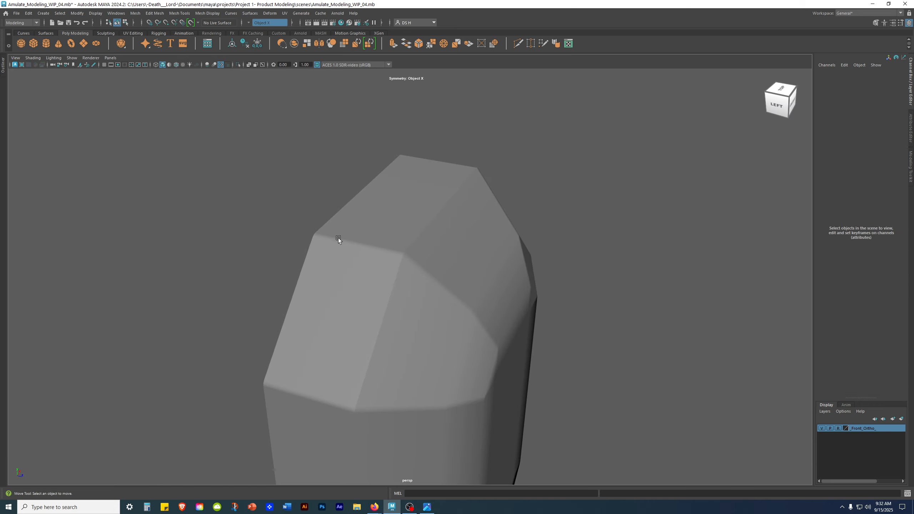
left_click_drag(340, 399, 400, 209, "alt")
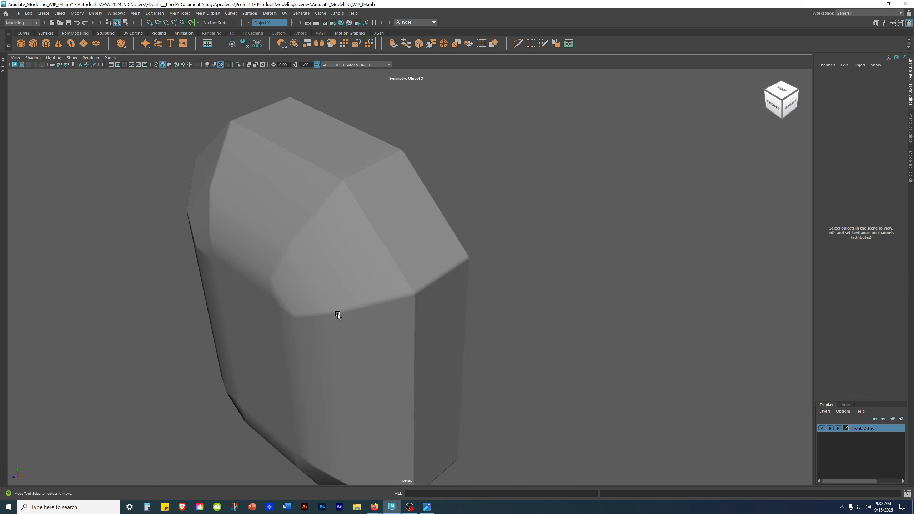
left_click_drag(384, 149, 517, 203, "alt")
scroll(529, 252, "down", 5)
left_click_drag(540, 305, 444, 252, "alt")
left_click_drag(412, 226, 355, 257, "alt")
left_click_drag(329, 310, 493, 308, "alt")
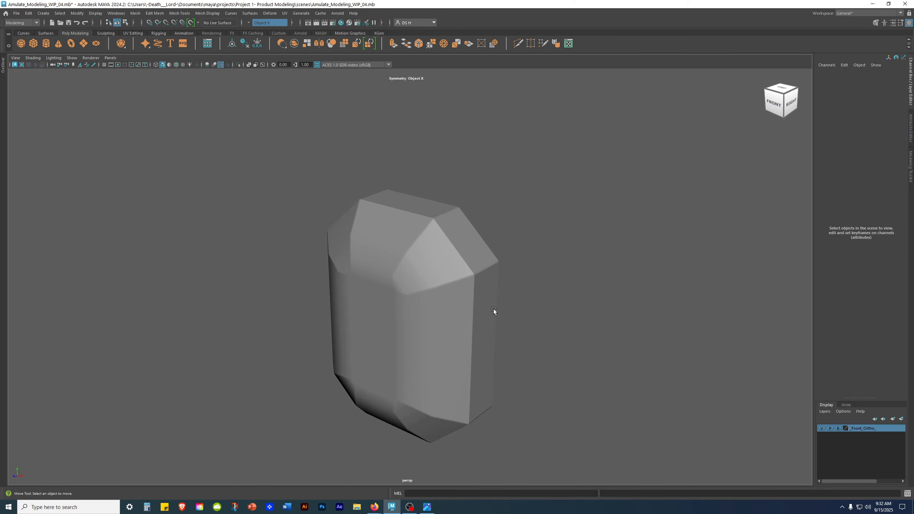
Step: Switch the amulet to edge selection and select the unbeveled diagonal corner edges with the vertical edge loops continuing down its sides
left_click(441, 288)
right_click(422, 247)
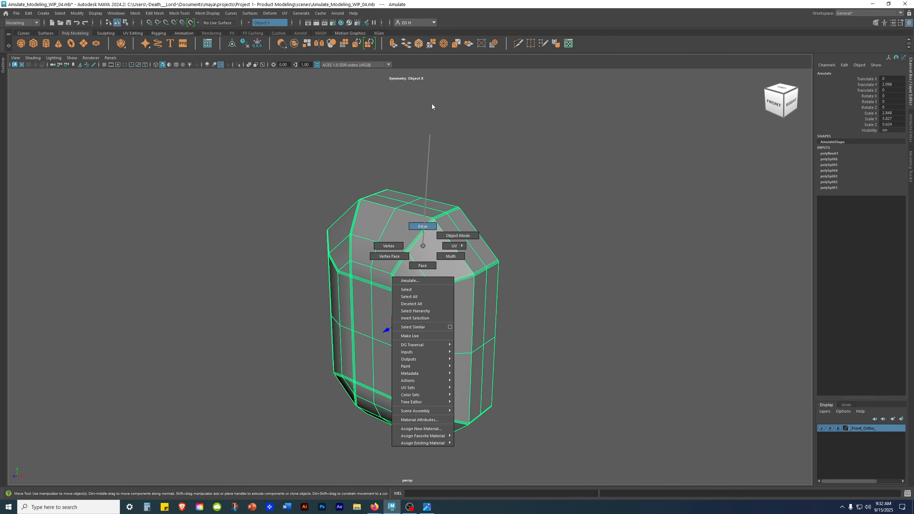
right_click_drag(427, 175, 430, 174)
scroll(447, 174, "up", 5)
left_click_drag(554, 254, 542, 249, "alt")
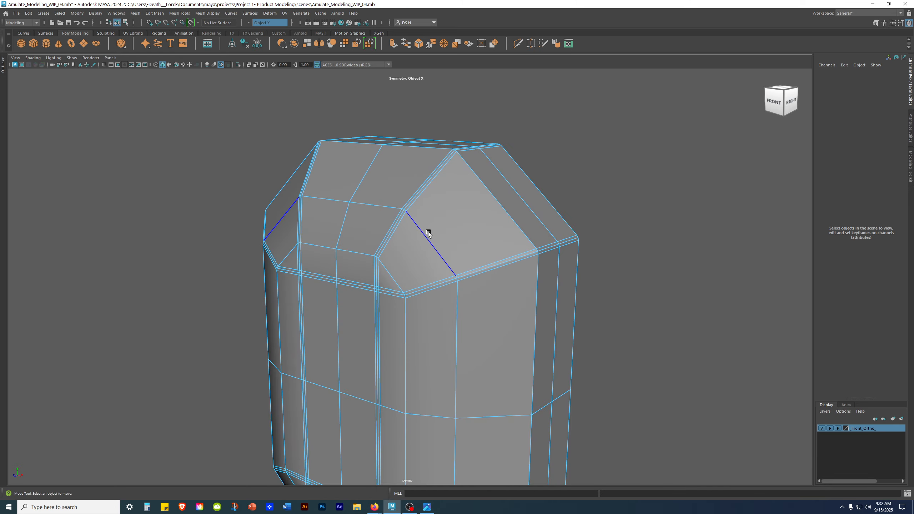
left_click(428, 234)
key("q")
left_click_drag(681, 351, 545, 265, "alt")
right_click_drag(546, 265, 619, 347, "alt")
double_click(482, 258, "shift")
right_click_drag(611, 346, 518, 302, "alt")
left_click_drag(436, 346, 429, 308, "alt")
middle_click_drag(529, 378, 565, 279, "alt")
mouse_move(566, 280)
left_mouse_down("alt")
mouse_move(585, 268)
mouse_move(581, 298)
mouse_move(600, 266)
mouse_move(622, 270)
mouse_move(622, 298)
mouse_move(547, 308)
mouse_move(467, 302)
mouse_move(519, 316)
mouse_move(571, 245)
mouse_move(607, 305)
mouse_move(604, 314)
mouse_move(575, 314)
mouse_move(615, 316)
mouse_move(665, 270)
mouse_move(762, 279)
mouse_move(747, 341)
mouse_move(640, 331)
mouse_move(606, 306)
mouse_move(604, 291)
mouse_move(654, 239)
mouse_move(646, 309)
mouse_move(712, 301)
mouse_move(728, 257)
mouse_move(638, 239)
mouse_move(518, 303)
mouse_move(642, 323)
mouse_move(663, 289)
mouse_move(703, 303)
mouse_move(683, 275)
mouse_move(634, 244)
mouse_move(657, 241)
mouse_move(647, 336)
mouse_move(657, 322)
mouse_move(594, 310)
mouse_move(606, 271)
mouse_move(574, 302)
mouse_move(613, 314)
mouse_move(702, 302)
mouse_move(677, 253)
mouse_move(578, 281)
mouse_move(586, 314)
mouse_move(640, 316)
left_mouse_up("alt")
Step: Check the selected edge loops in wireframe and shaded display, and bevel them
key("4")
key("5")
right_click_drag(640, 316, 318, 286, "alt")
mouse_move(543, 275)
left_mouse_down("alt")
mouse_move(520, 269)
mouse_move(537, 264)
left_mouse_up("alt")
right_click_drag(536, 266, 678, 265, "alt")
right_click(607, 204, "shift")
right_click_drag(607, 205, 631, 206, "shift")
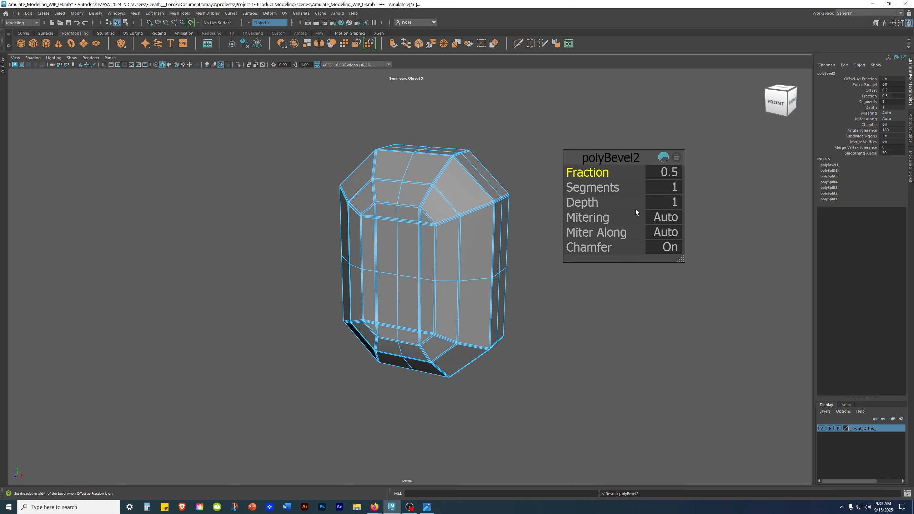
Step: Open the UV Editor and examine the new bevel's edges across the amulet's UV shells
left_click_drag(427, 268, 538, 223, "alt")
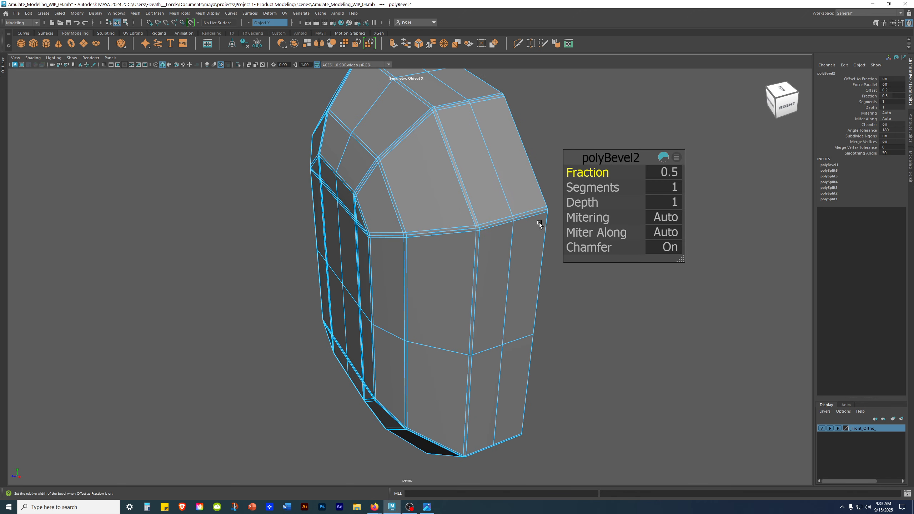
left_click(569, 43)
scroll(178, 248, "up", 8)
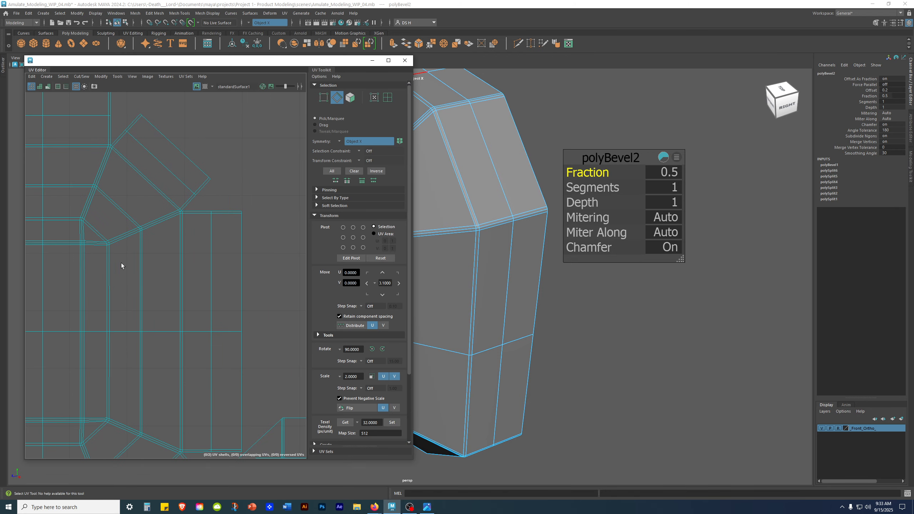
middle_click_drag(151, 417, 118, 267, "alt")
middle_click_drag(158, 373, 118, 323, "alt")
scroll(118, 323, "up", 5)
middle_click_drag(231, 288, 104, 264, "alt")
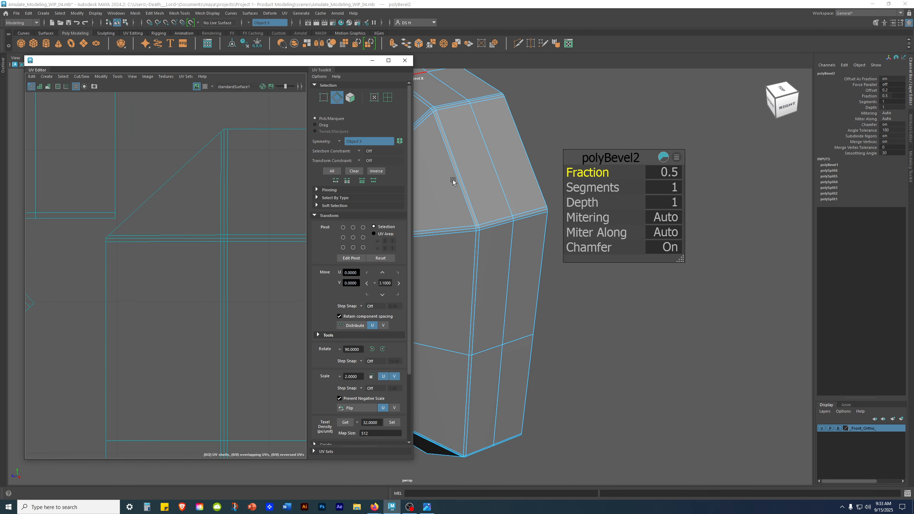
Step: Select a beveled vertical edge at the amulet's side corner and examine the matching corner junctions in the UV shells
left_click(477, 248)
right_click_drag(173, 316, 14, 340, "alt")
middle_click_drag(94, 340, 141, 431, "alt")
right_click_drag(141, 431, 306, 302, "alt")
middle_click_drag(132, 188, 56, 246, "alt")
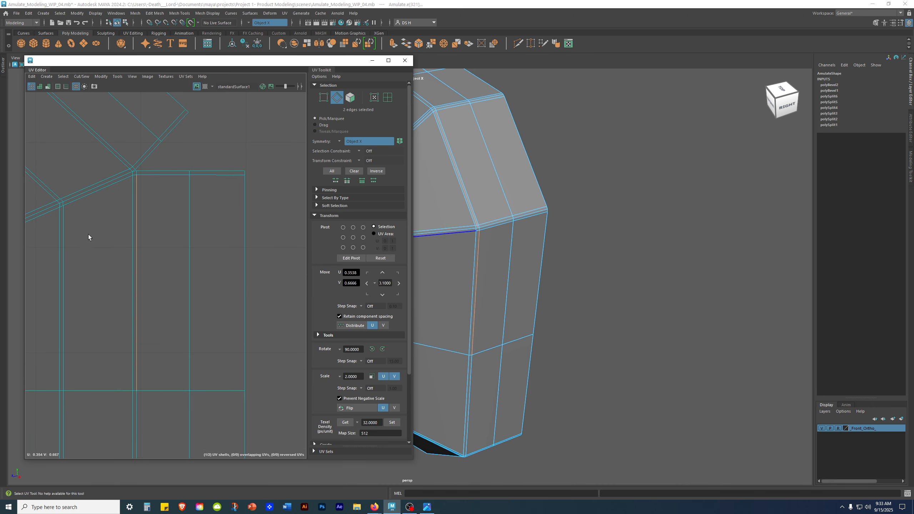
right_click_drag(111, 182, 324, 216, "alt")
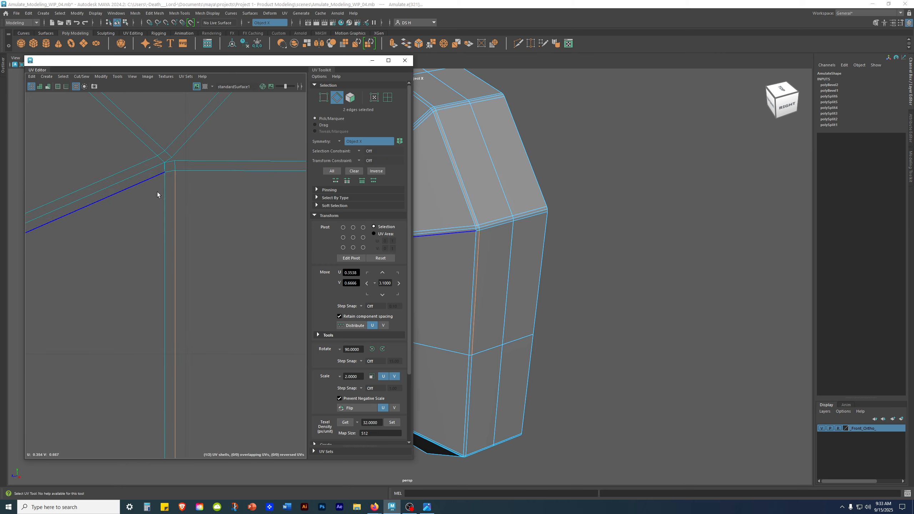
middle_click_drag(148, 188, 141, 247, "alt")
right_click_drag(116, 236, 332, 307, "alt")
middle_click_drag(188, 246, 83, 293, "alt")
right_click_drag(85, 292, 237, 284, "alt")
middle_click_drag(293, 213, 95, 268, "alt")
right_click_drag(126, 256, 309, 299, "alt")
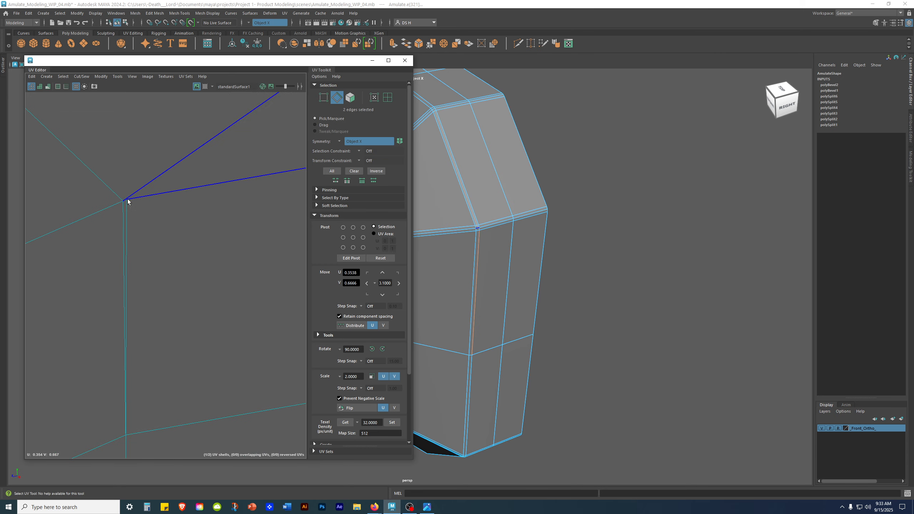
Step: Move the UV Editor aside to uncover the amulet and reopen the polyBevel2 settings
right_click_drag(130, 233, 115, 239, "alt")
right_click_drag(541, 230, 508, 236, "alt")
middle_click_drag(499, 236, 613, 201, "alt")
left_click_drag(613, 201, 607, 153, "alt")
middle_click_drag(606, 153, 561, 181, "alt")
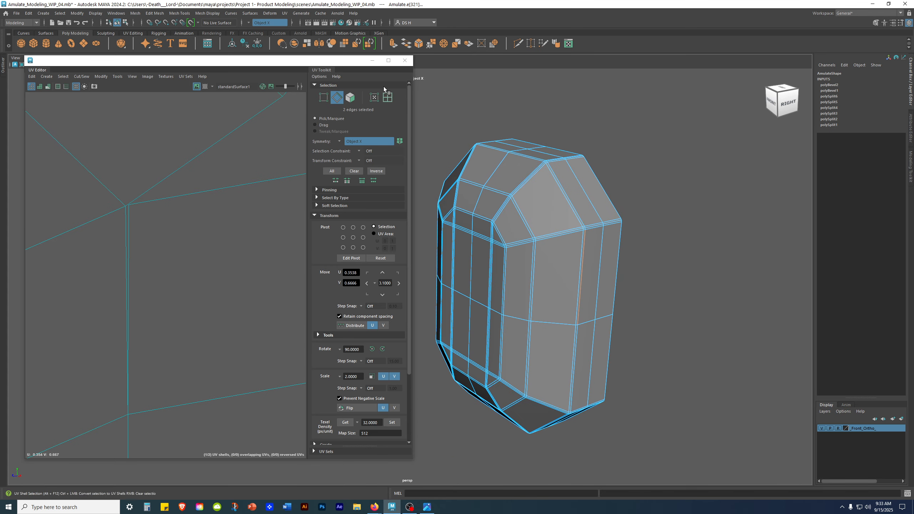
left_click_drag(356, 65, 236, 109)
right_click_drag(550, 201, 527, 190, "alt")
right_click_drag(540, 232, 675, 239, "alt")
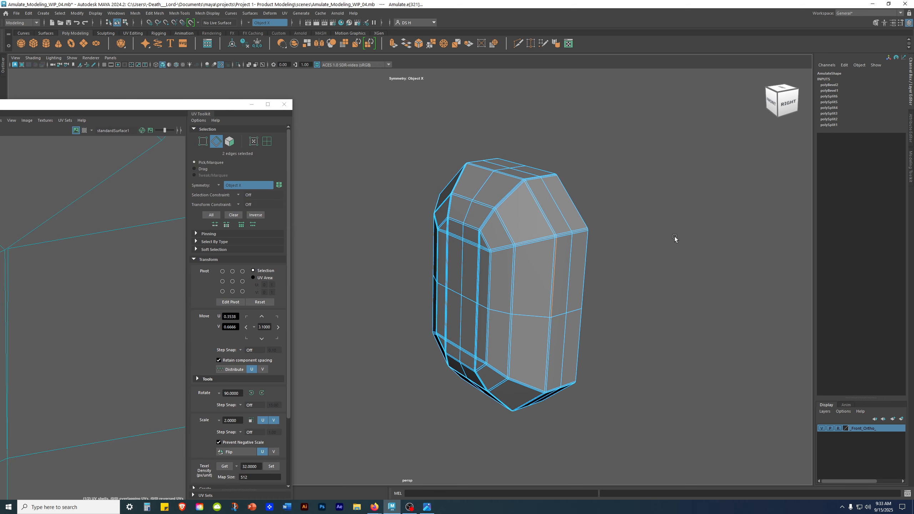
left_click(828, 85)
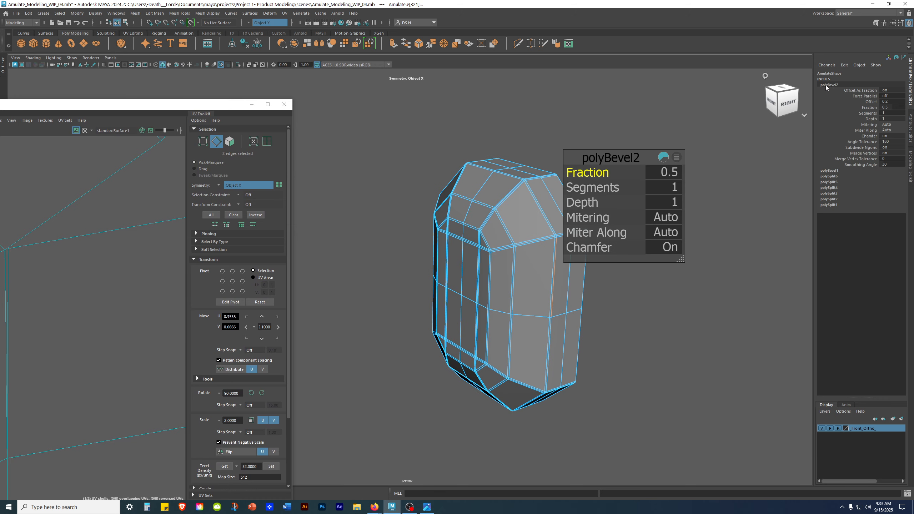
left_click_drag(630, 156, 640, 119)
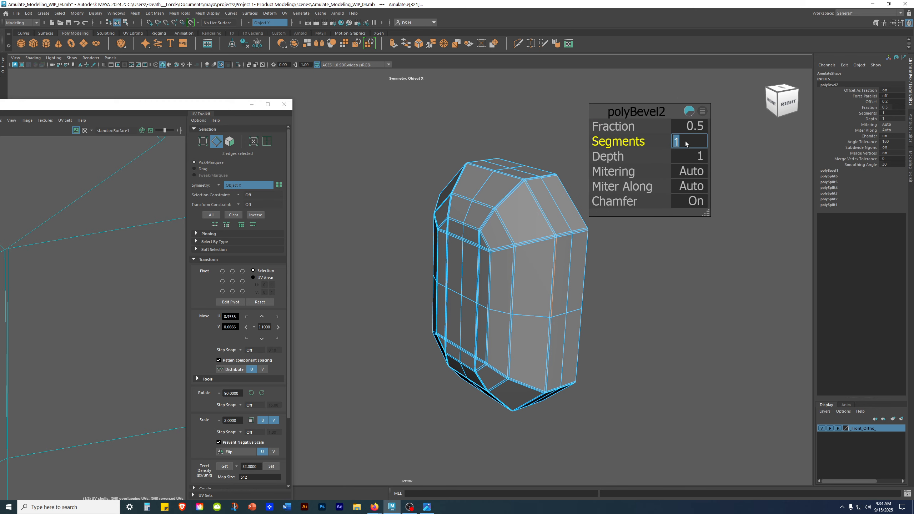
Step: Frame a beveled corner in the UV Editor and set polyBevel2's segments to 2
scroll(71, 228, "down", 3)
middle_click_drag(72, 229, 151, 124, "alt")
left_click_drag(220, 106, 303, 70)
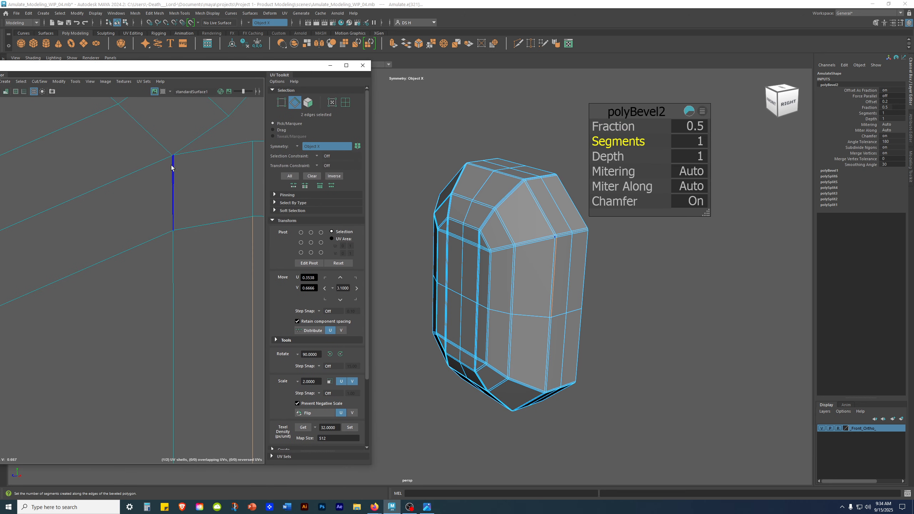
left_click(696, 143)
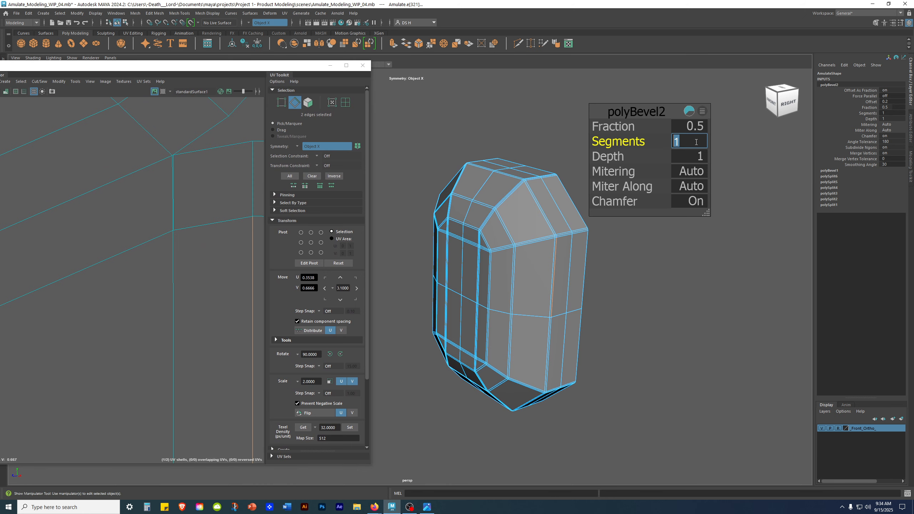
type("2")
key("Return")
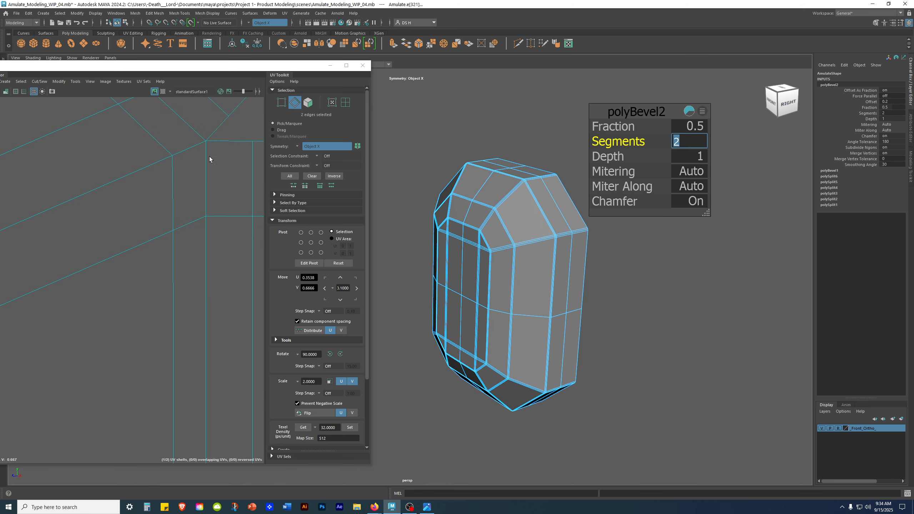
Step: Examine how the two-segment bevel runs through the corners of the UV shells
right_click_drag(186, 191, 39, 308, "alt")
right_click_drag(203, 261, 90, 303, "alt")
right_click_drag(213, 323, 64, 348, "alt")
middle_click_drag(176, 299, 164, 180, "alt")
middle_click_drag(177, 316, 92, 280, "alt")
right_click_drag(91, 279, 193, 315, "alt")
middle_click_drag(193, 316, 39, 299, "alt")
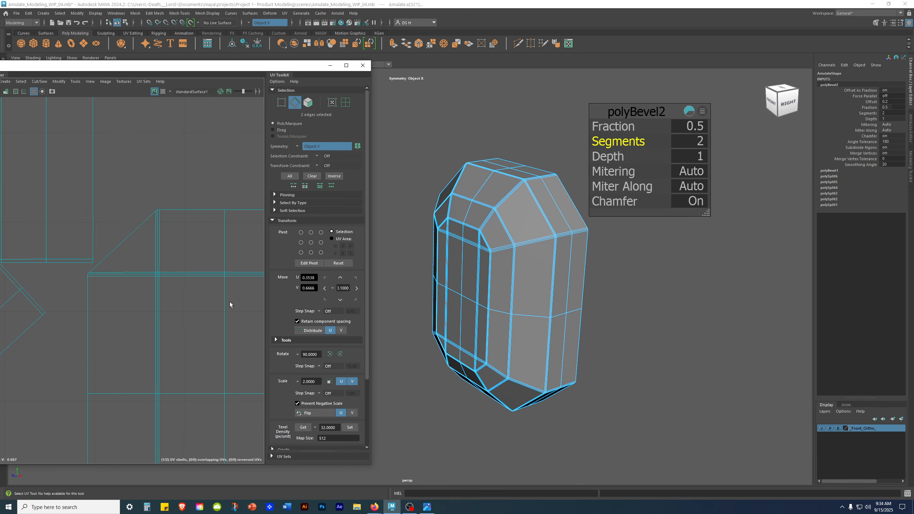
right_click_drag(119, 309, 235, 344, "alt")
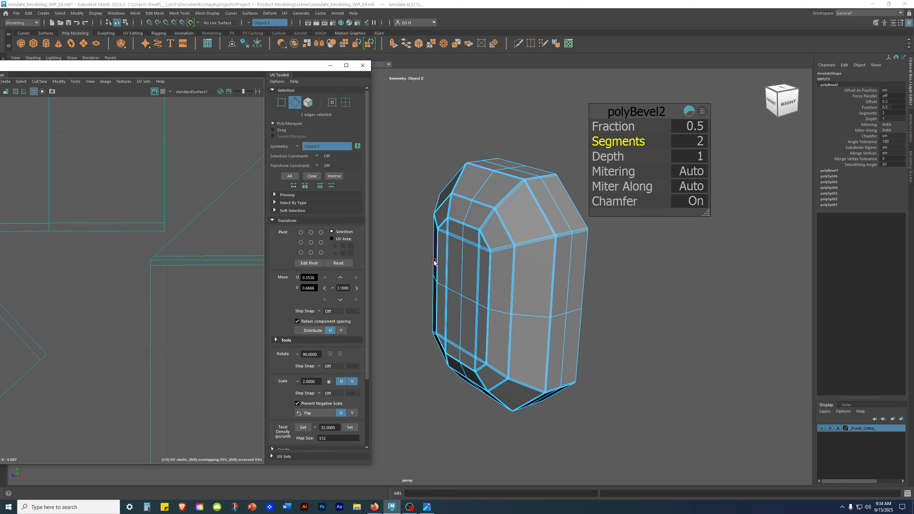
Step: Compare 1 and 2 bevel segments at the amulet's upper corner, leaving polyBevel2 at 2 segments
right_click_drag(434, 261, 770, 296, "alt")
middle_click_drag(582, 245, 480, 420, "alt")
left_click_drag(537, 246, 669, 154, "alt")
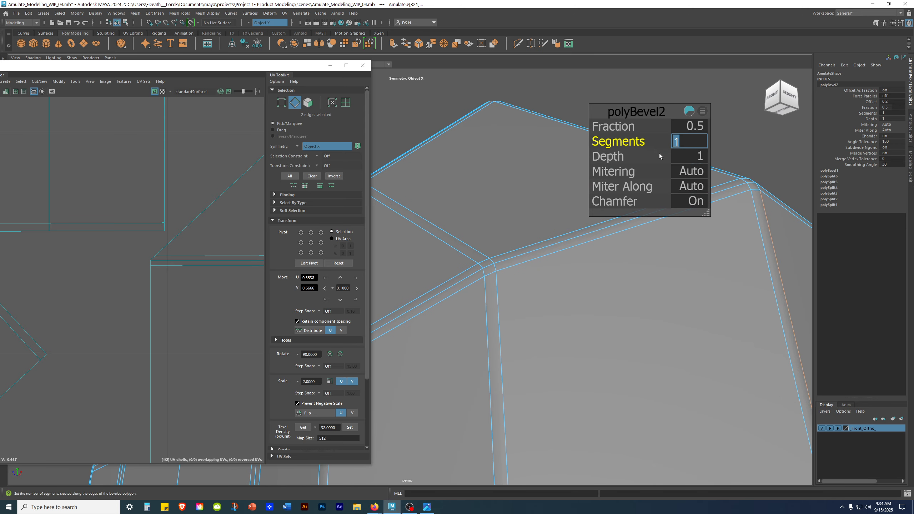
key("Return")
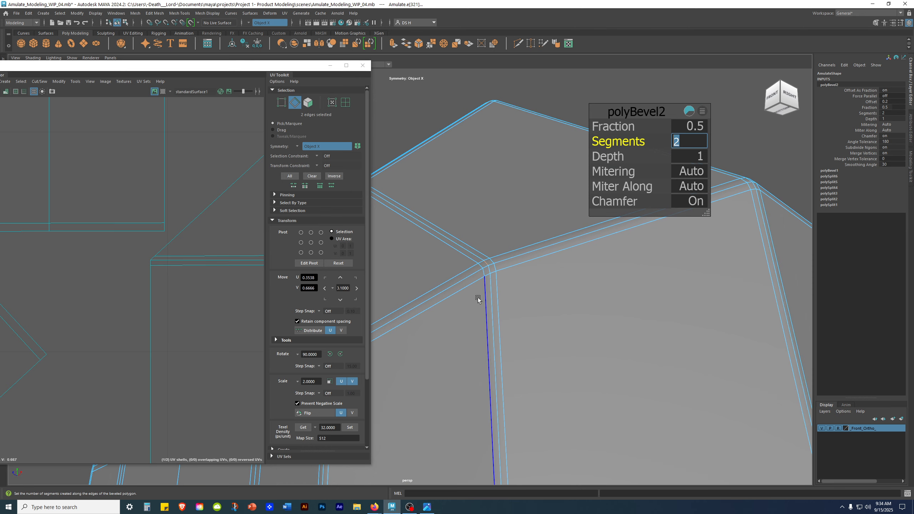
Step: Examine the two-segment bevel's corner junctions around the amulet's upper front and side facets
left_click_drag(542, 258, 625, 355, "alt")
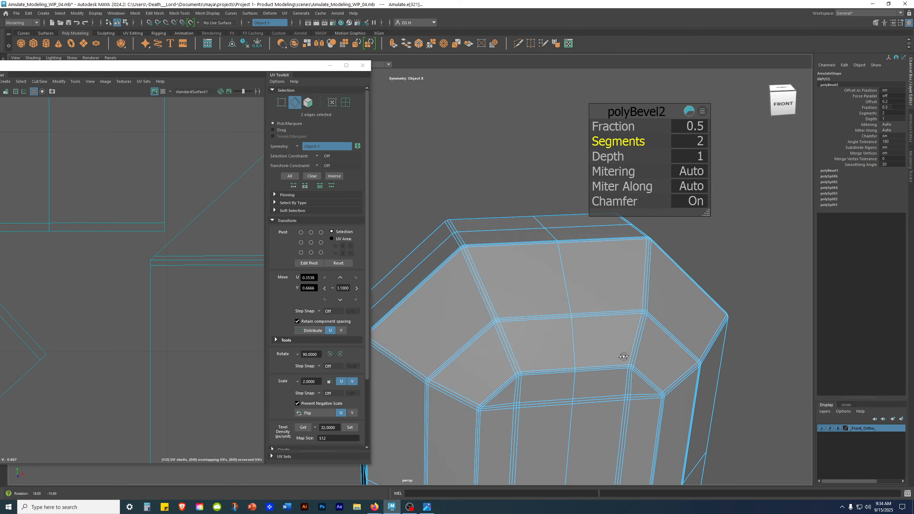
scroll(621, 323, "up", 4)
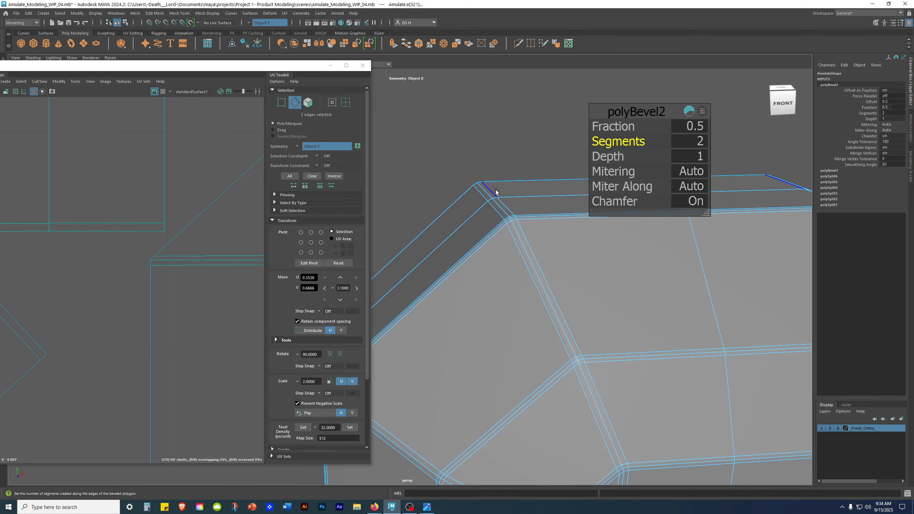
scroll(552, 318, "down", 4)
left_click_drag(484, 306, 508, 306, "alt")
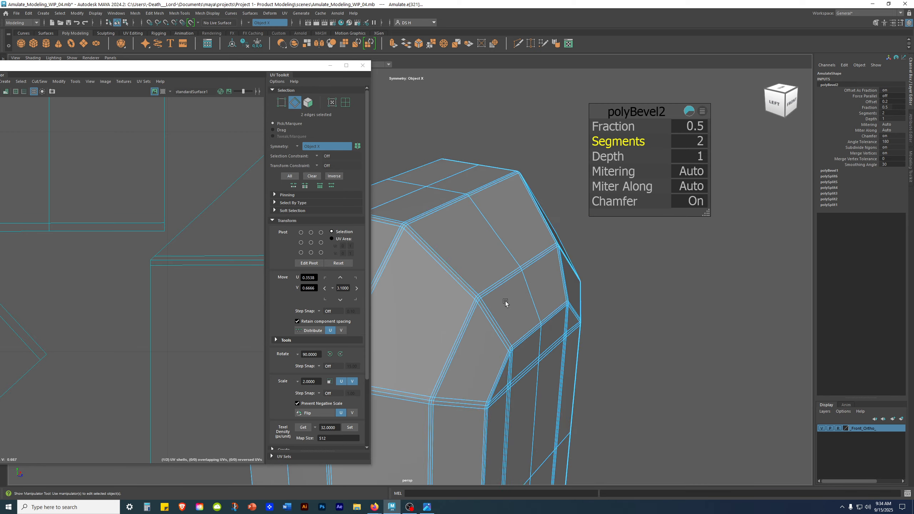
scroll(597, 332, "up", 4)
left_click_drag(562, 322, 573, 315, "alt")
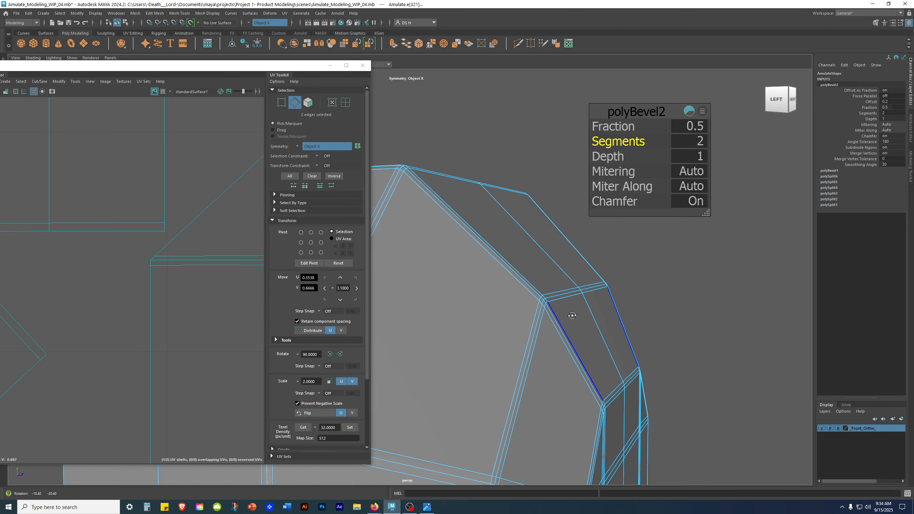
left_click_drag(600, 342, 543, 277, "alt")
scroll(717, 364, "down", 6)
middle_click_drag(717, 364, 708, 310, "alt")
Step: Set polyBevel2's fraction to 0.65, undoing and redoing the change to compare the bevel widths
left_click(687, 127)
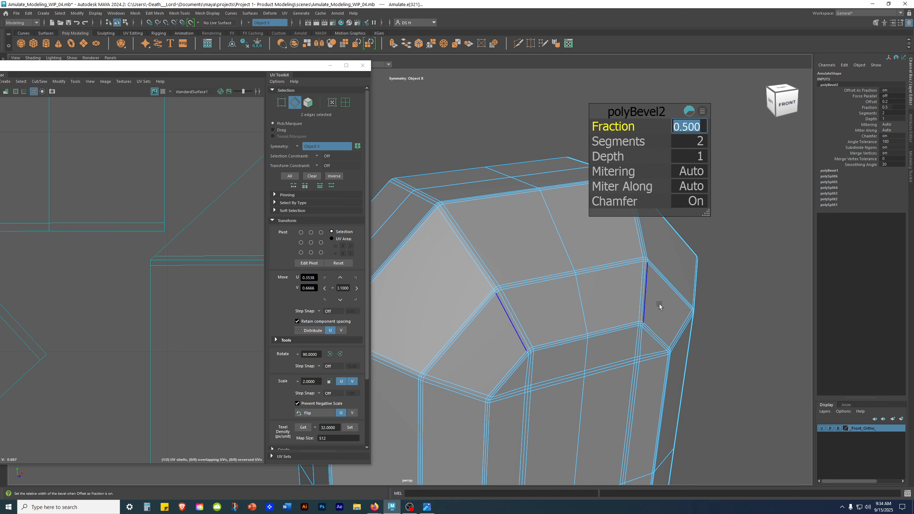
key("Return")
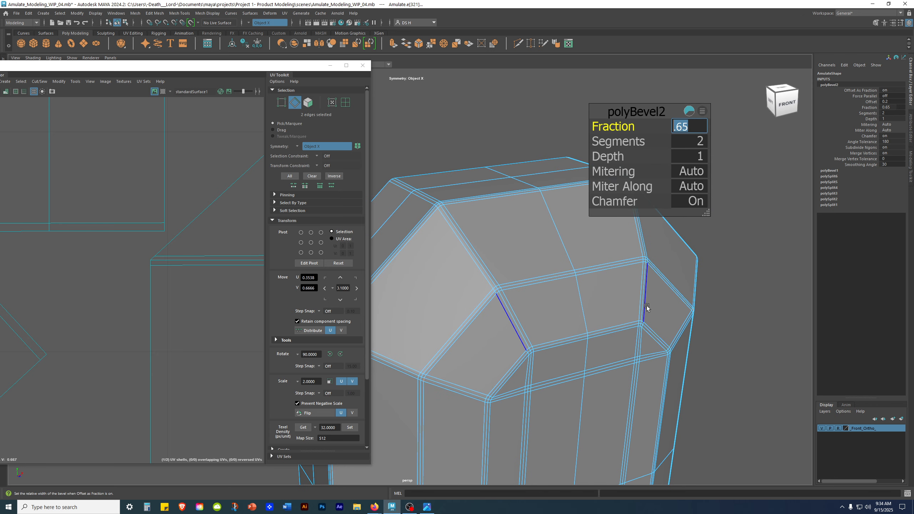
left_click_drag(484, 278, 517, 302, "alt")
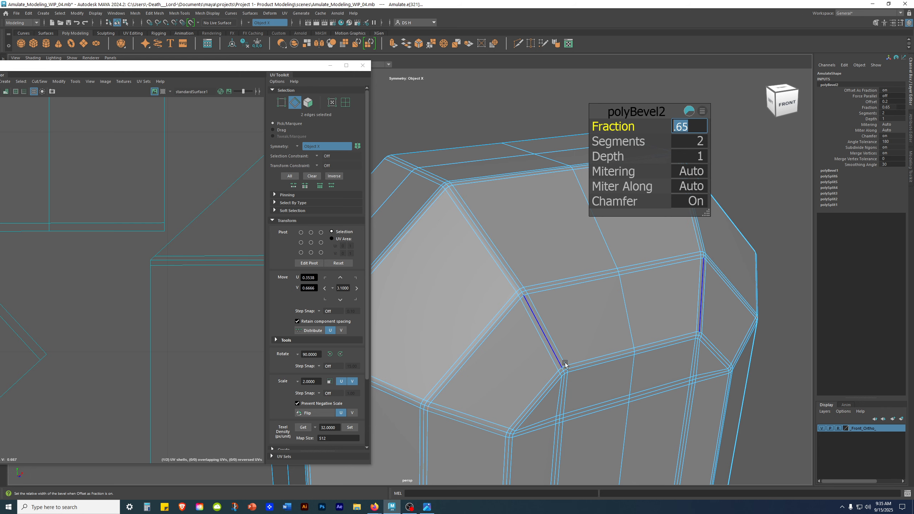
scroll(561, 324, "down", 1)
scroll(630, 318, "down", 1)
key("ctrl+z")
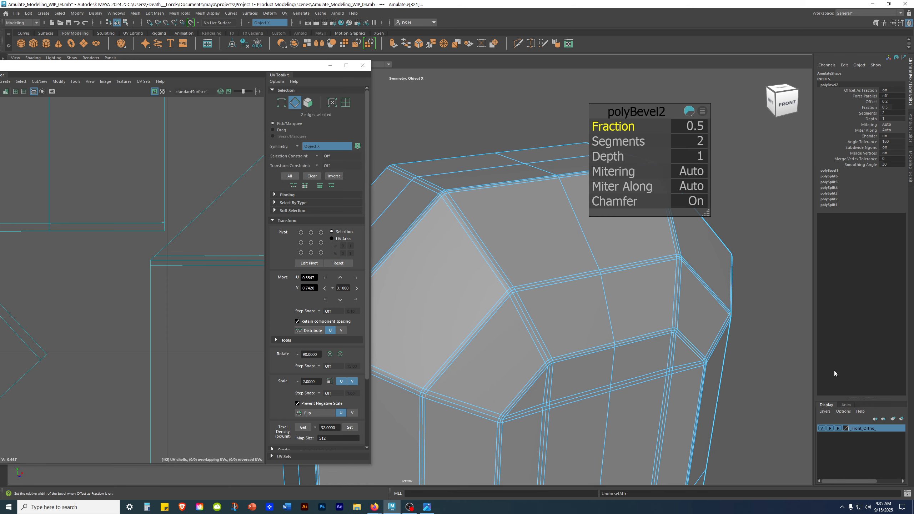
key("shift+z")
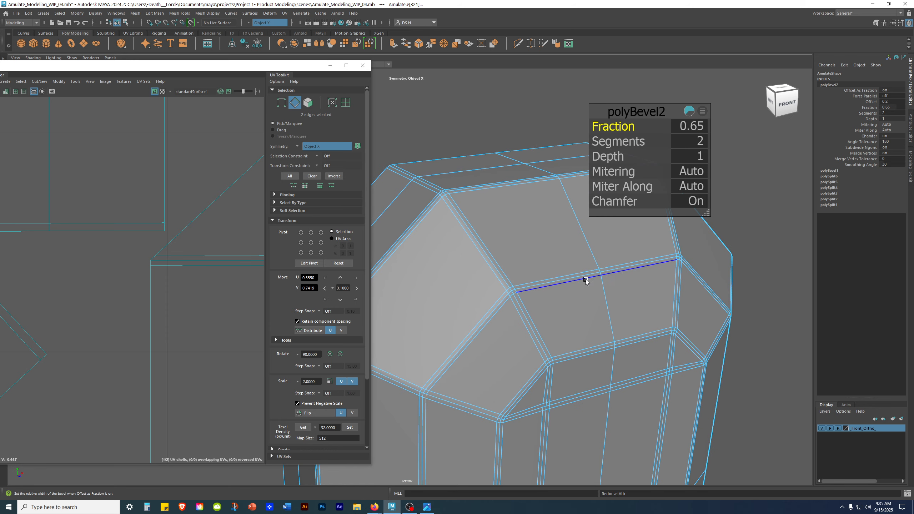
Step: Return the amulet to object mode, view its back and clear the selection
left_click_drag(754, 255, 640, 323, "alt")
left_click(641, 323)
right_click_drag(440, 267, 692, 87)
left_click(692, 89)
left_click_drag(692, 89, 598, 288, "alt")
left_click(601, 285)
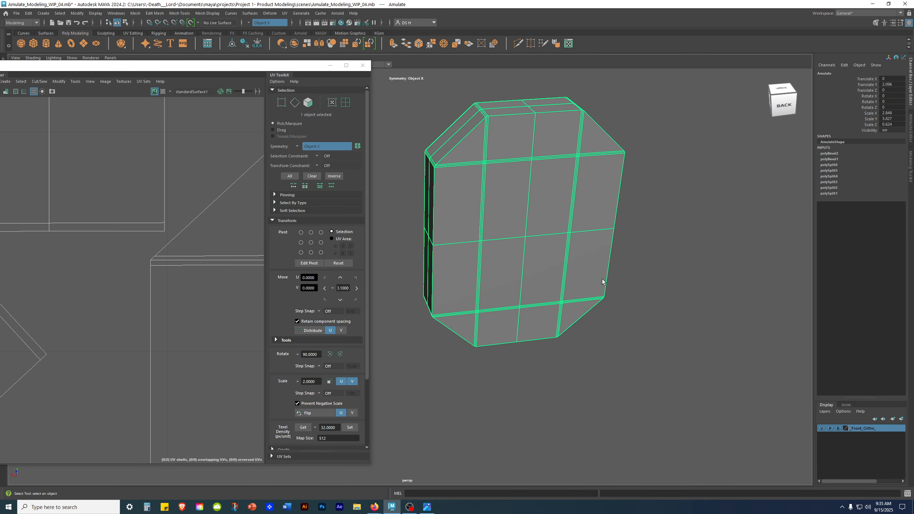
left_click(651, 282)
Step: Examine the amulet's beveled shading from the front and back, both selected and unselected
left_click_drag(441, 357, 667, 321, "alt")
scroll(713, 310, "down", 3)
left_click(540, 302)
left_click(693, 296)
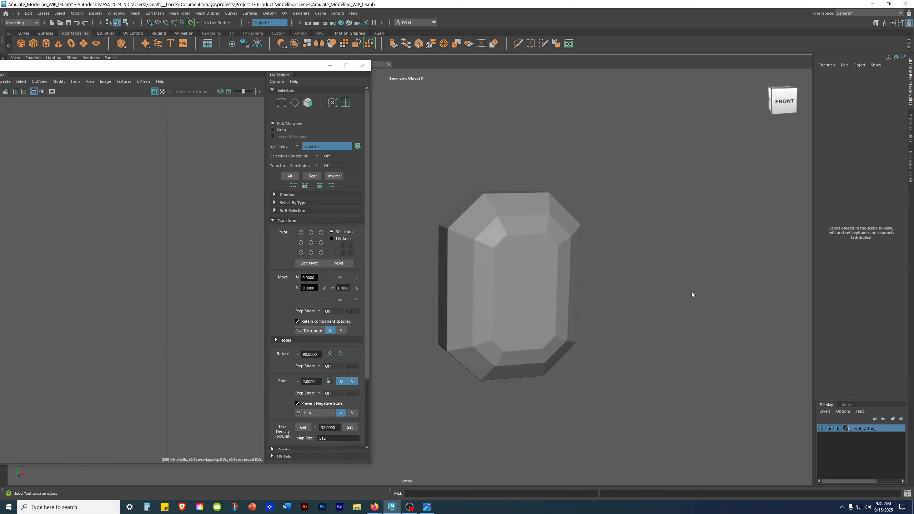
left_click(586, 273)
scroll(703, 302, "up", 3)
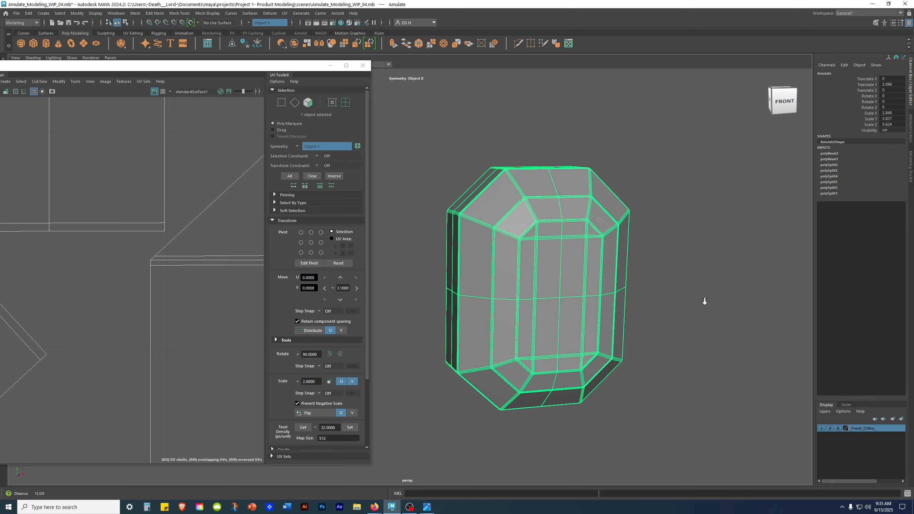
left_click(719, 314)
left_click_drag(719, 314, 682, 323, "alt")
middle_click_drag(448, 210, 488, 306, "alt")
scroll(487, 316, "up", 4)
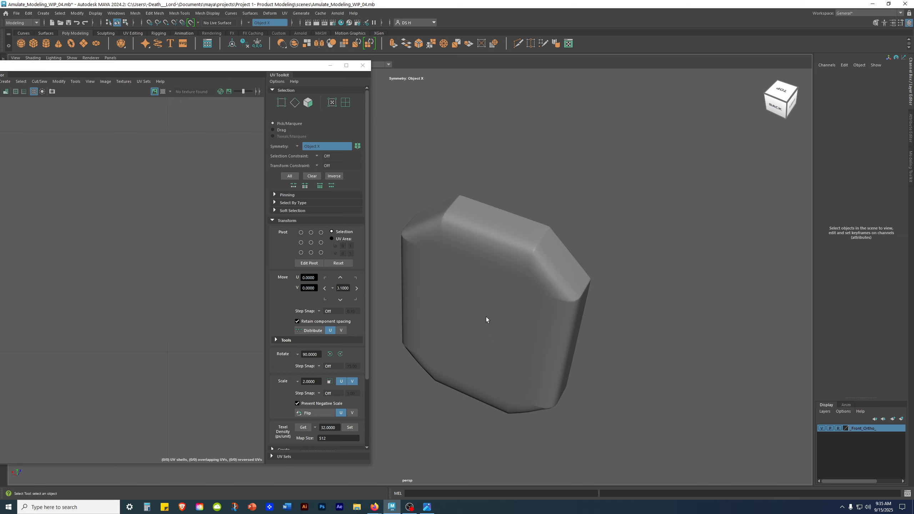
Step: Put the amulet into edge mode and save the scene as a new version named Amulate_Modeling_WIP_05.mb
left_click(510, 253)
left_click_drag(600, 352, 615, 267, "alt")
right_click_drag(577, 194, 565, 5)
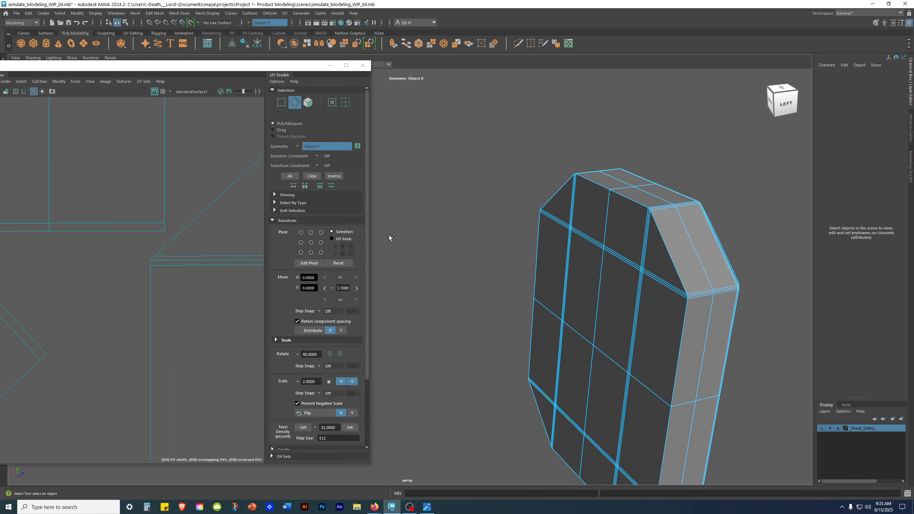
key("ctrl+shift+s")
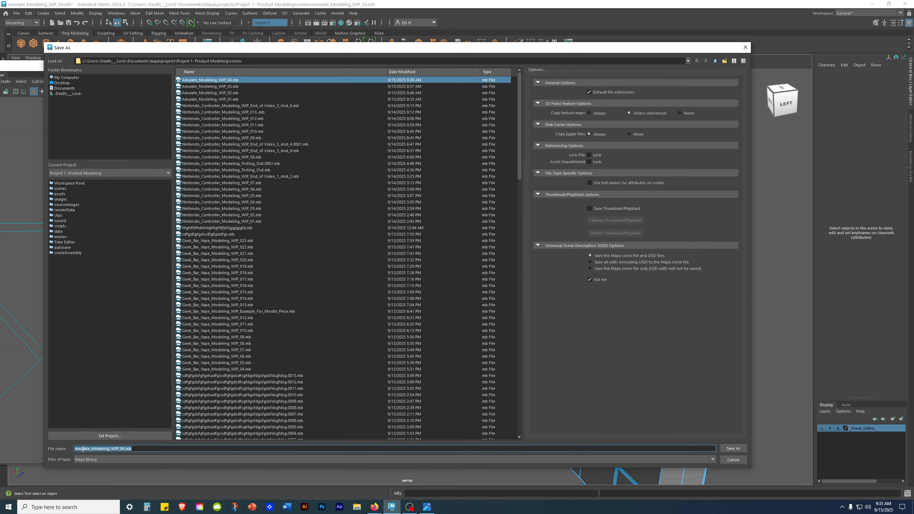
left_click_drag(123, 448, 234, 446)
type("5")
key("Return")
Step: Bevel the perimeter edge loop around the amulet's back rim with two segments
double_click(664, 236)
left_click_drag(677, 355, 572, 256, "alt")
left_click_drag(626, 272, 696, 136, "alt")
right_click_drag(696, 136, 724, 135, "shift")
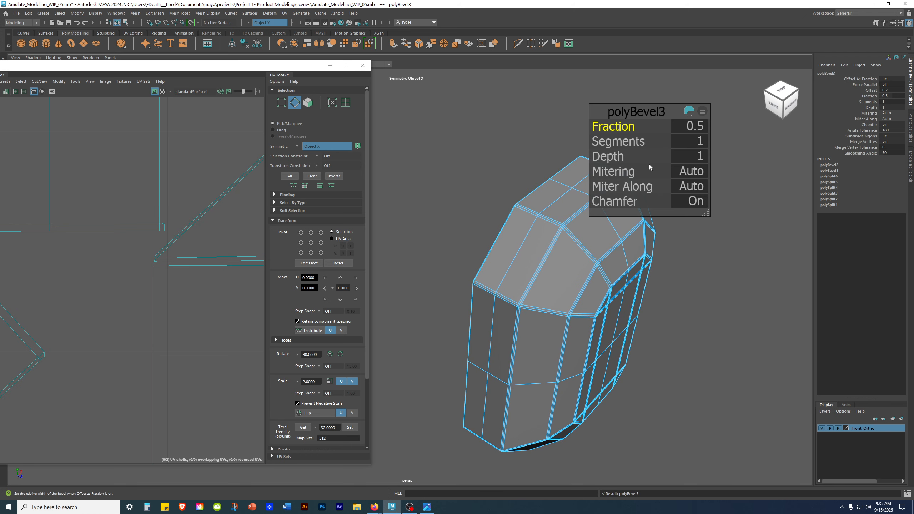
left_click_drag(508, 252, 555, 239, "alt")
middle_click_drag(554, 239, 503, 366, "alt")
right_click_drag(503, 365, 748, 387, "alt")
left_click(698, 141)
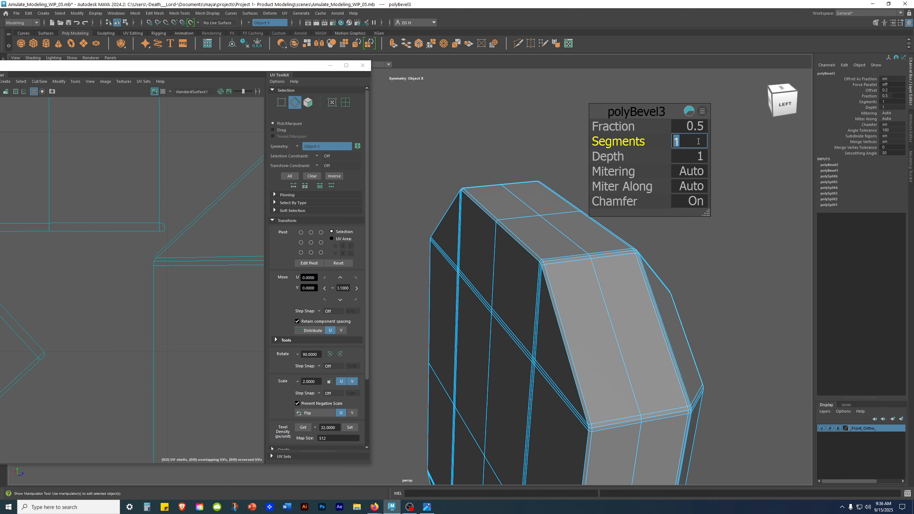
type("2")
key("Return")
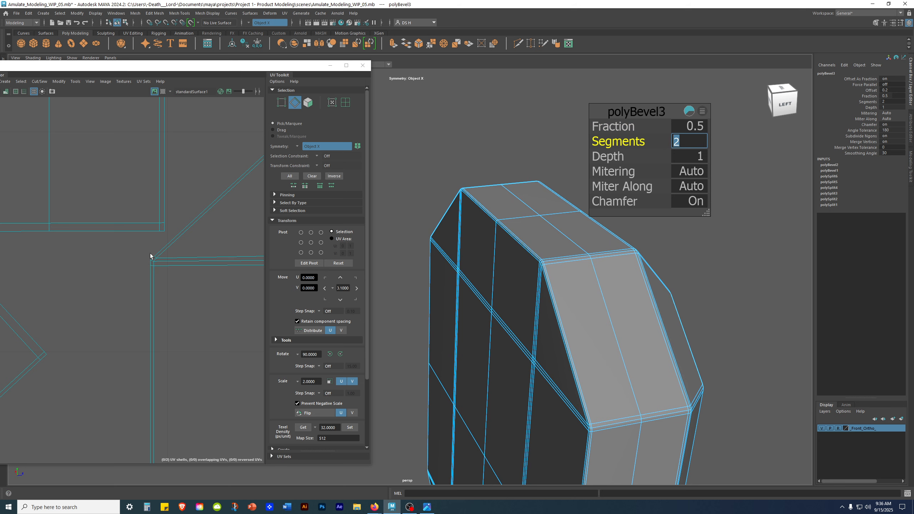
Step: Try fractions of 0.65 and 0.75 on the back rim bevel, comparing the edge spacing at the corners
left_click(697, 133)
type(".65")
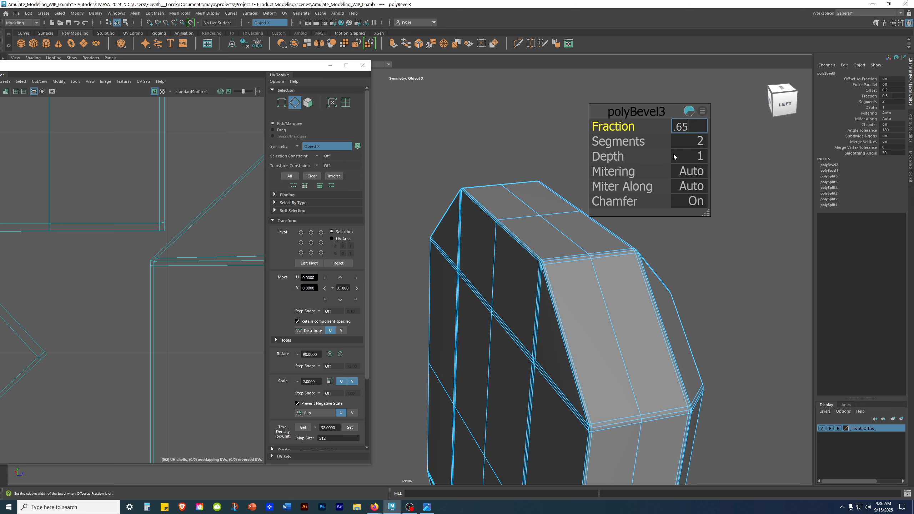
key("Return")
scroll(529, 295, "up", 1)
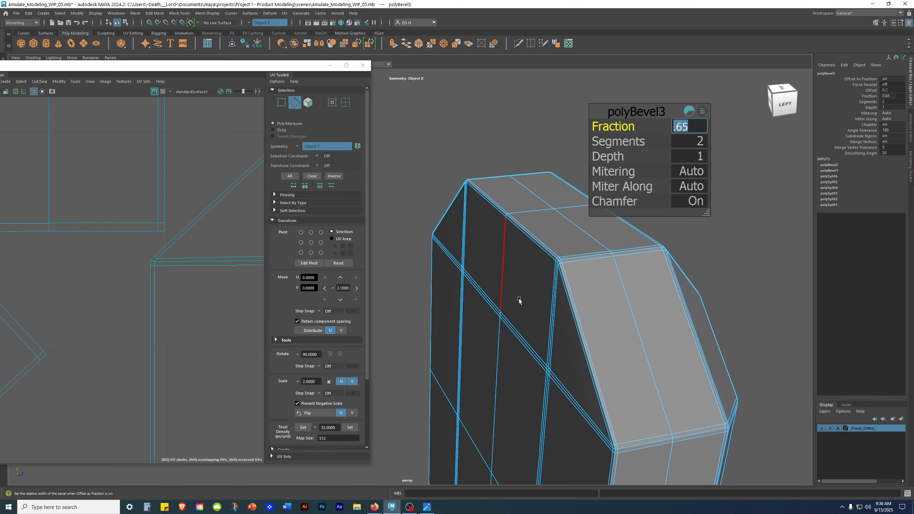
middle_click_drag(475, 280, 455, 306, "alt")
left_click_drag(455, 306, 499, 324, "alt")
left_click(688, 126)
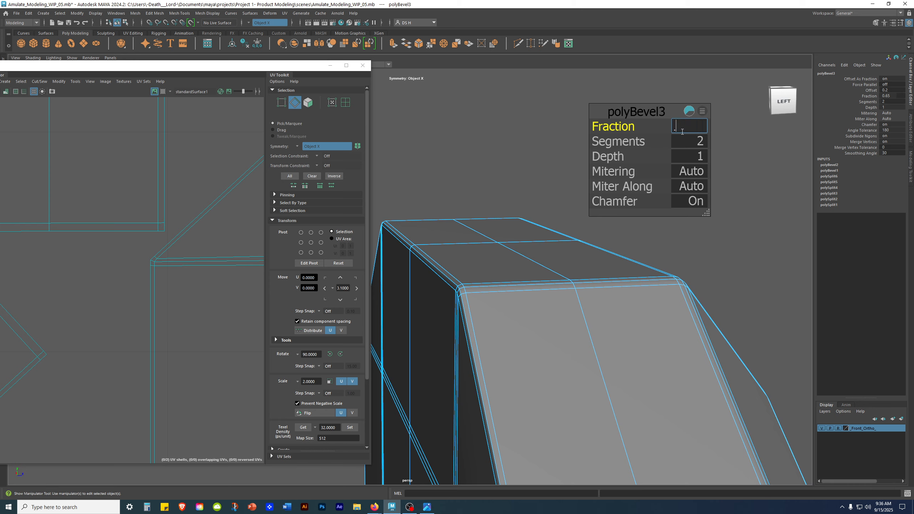
type(".75")
key("Return")
Step: Set the back rim bevel's fraction to 0.85
left_click_drag(524, 296, 643, 400, "alt")
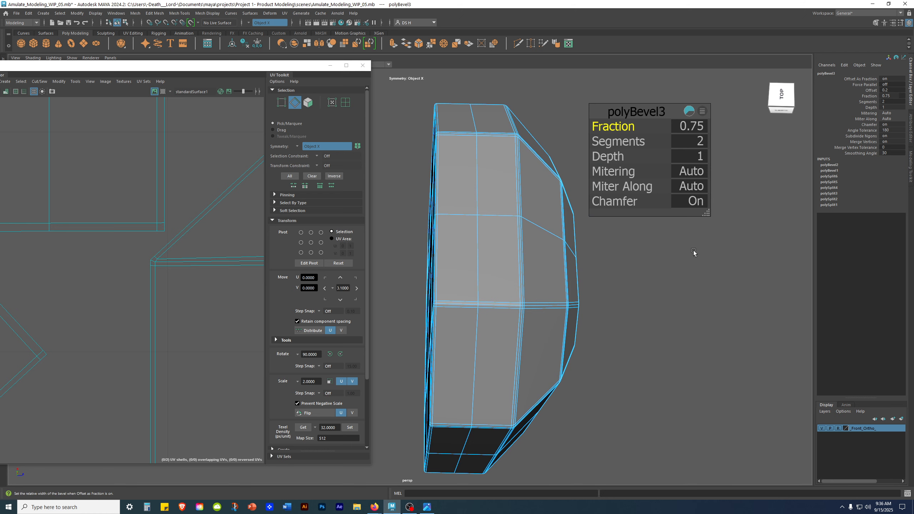
left_click(689, 129)
type(".85")
key("Return")
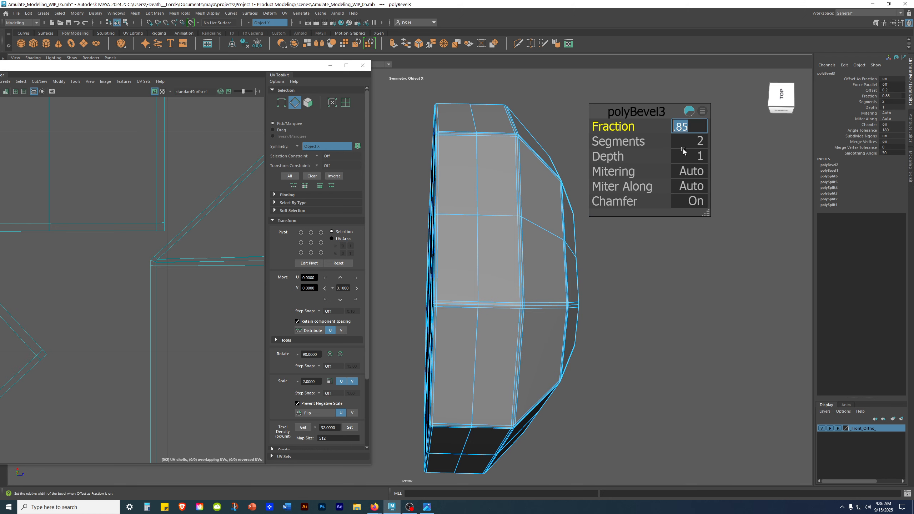
left_click(627, 348)
Step: Return the amulet to object mode and clear the selection
left_click_drag(627, 348, 573, 292, "alt")
right_click_drag(573, 291, 271, 316, "alt")
left_click_drag(576, 321, 533, 338, "alt")
middle_click_drag(533, 338, 617, 288, "alt")
key("F8")
right_click_drag(551, 251, 887, 54)
left_click(707, 258)
left_click(532, 259)
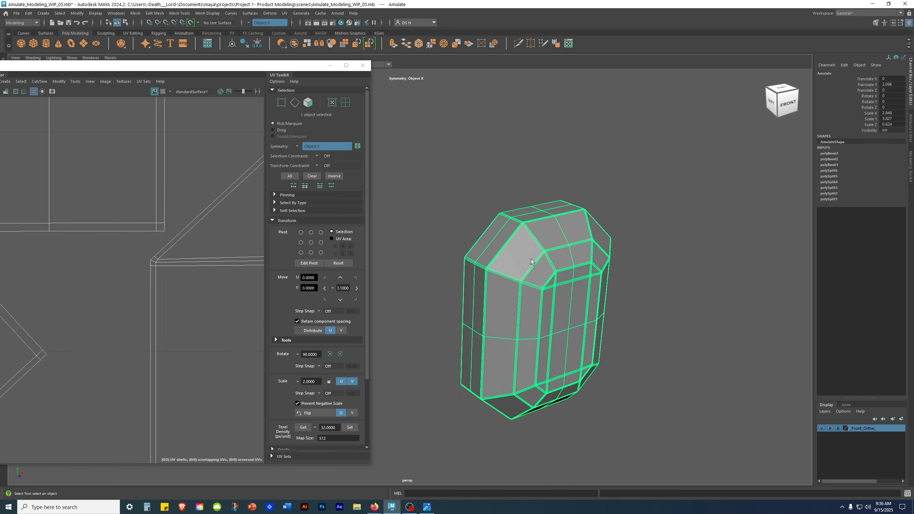
left_click(704, 235)
Step: Examine the smoothed shading of the amulet's back rim, side facets and corners up close
left_click_drag(703, 234, 553, 280, "alt")
middle_click_drag(553, 280, 694, 248, "alt")
left_click_drag(694, 248, 638, 249, "alt")
middle_click_drag(638, 249, 566, 300, "alt")
right_click_drag(565, 300, 726, 336, "alt")
left_click_drag(690, 282, 658, 246, "alt")
right_click_drag(658, 246, 677, 267, "alt")
middle_click_drag(677, 267, 548, 365, "alt")
right_click_drag(549, 366, 584, 346, "alt")
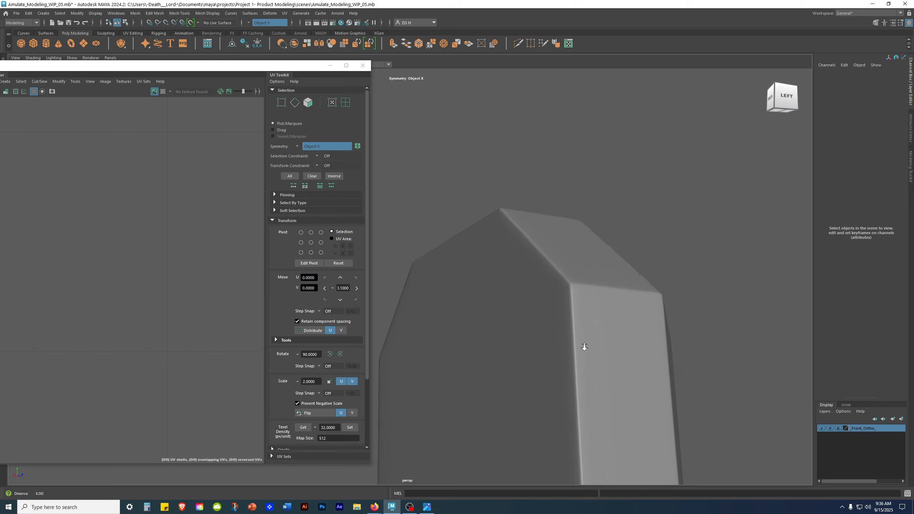
left_click_drag(584, 347, 636, 375, "alt")
middle_click_drag(636, 376, 594, 324, "alt")
right_click_drag(593, 324, 630, 310, "alt")
right_click_drag(603, 228, 572, 280, "alt")
left_click_drag(572, 281, 546, 273, "alt")
middle_click_drag(546, 274, 743, 183, "alt")
Step: Close the UV Editor and examine the selected amulet's smoothed wireframe from the front and back
left_click(363, 65)
left_click_drag(527, 259, 638, 271, "alt")
left_click(448, 196)
scroll(448, 196, "down", 3)
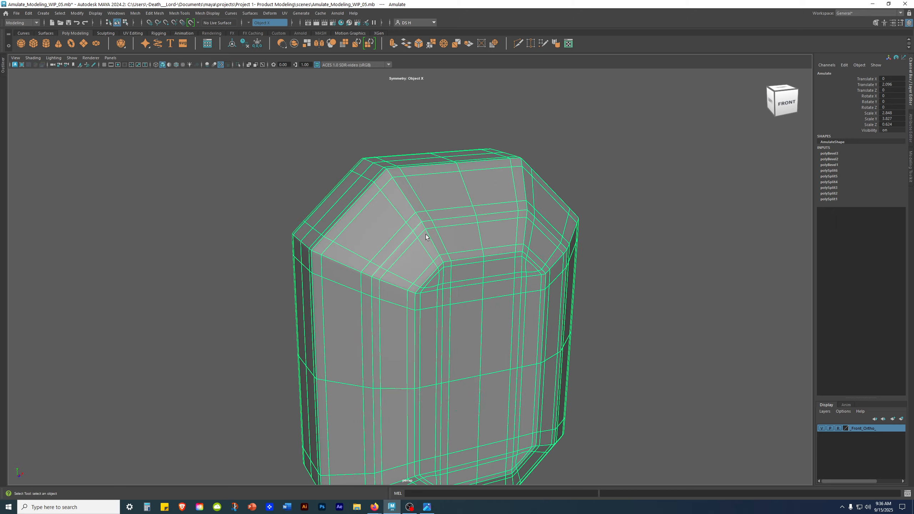
left_click_drag(425, 234, 550, 233, "alt")
left_click_drag(492, 312, 501, 242, "alt")
middle_click_drag(429, 237, 413, 244, "alt")
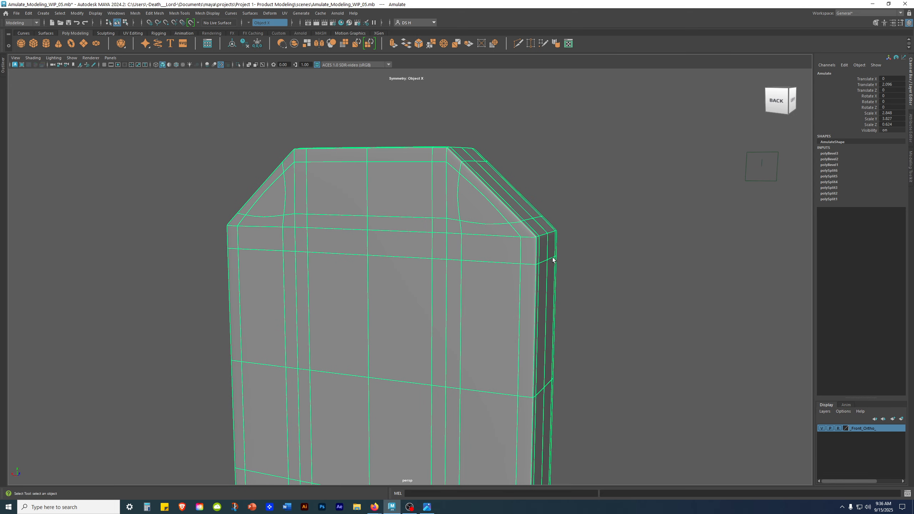
Step: Show the amulet shape's Smooth Mesh attributes and OpenSubdiv Controls, including the UV Boundary Smoothing choices
left_click(909, 126)
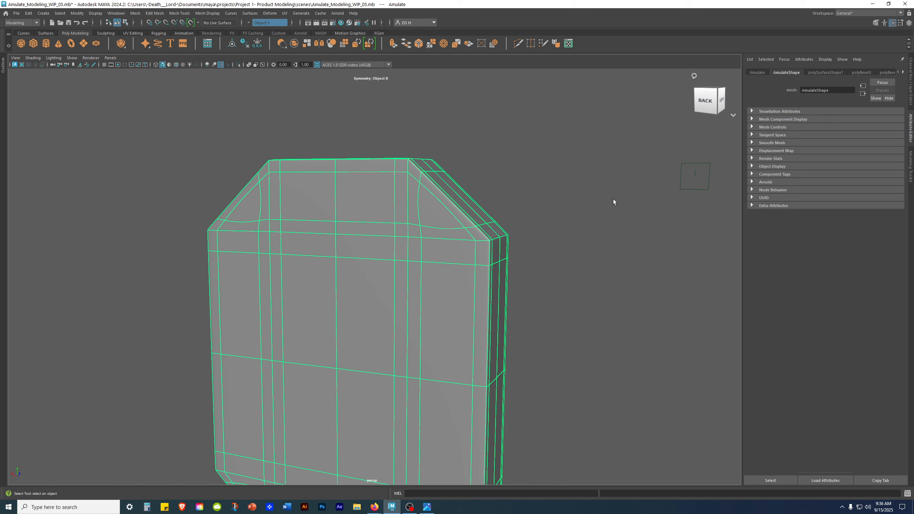
left_click(775, 143)
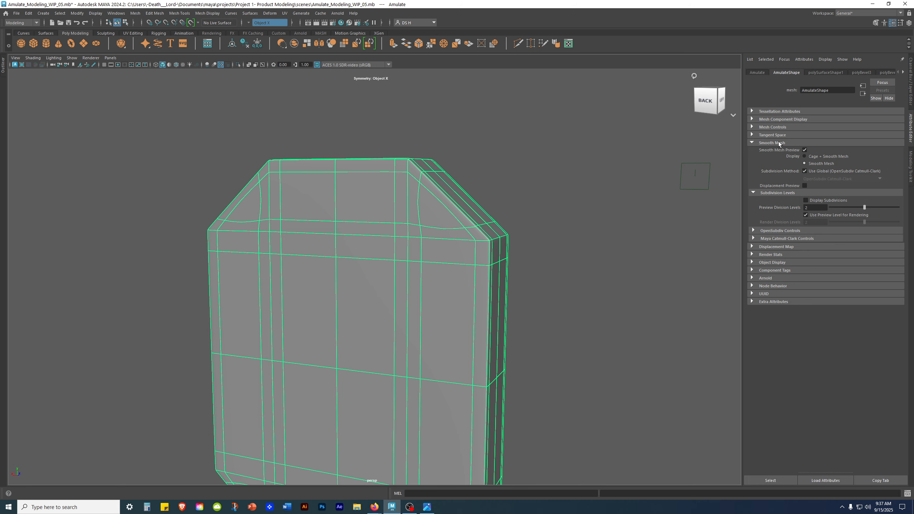
left_click(780, 231)
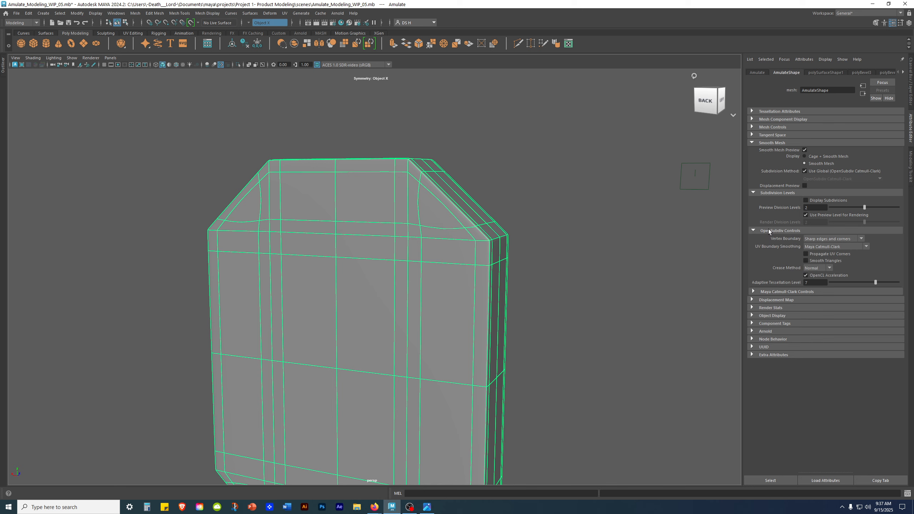
left_click(823, 247)
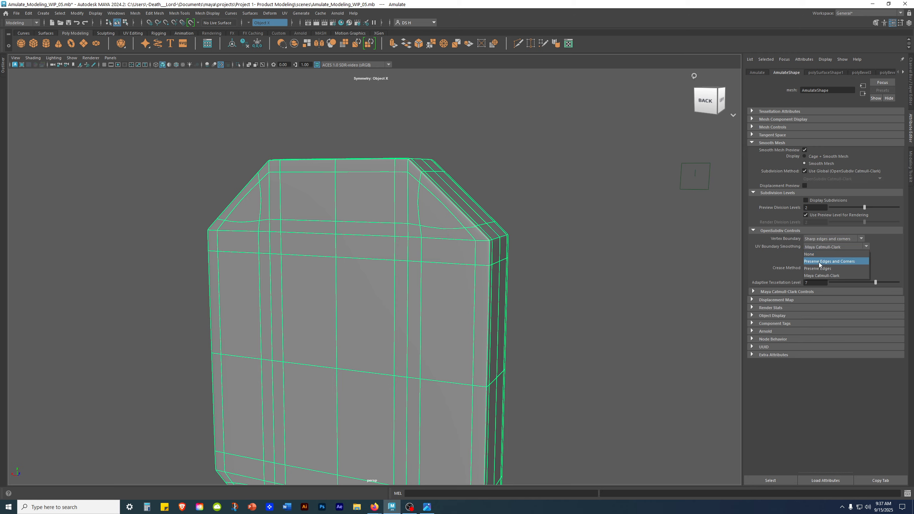
Step: Open the UV Editor and examine how the smoothed UV shells deform at their corners and borders
left_click(567, 45)
left_click_drag(258, 68, 469, 79)
scroll(338, 193, "down", 8)
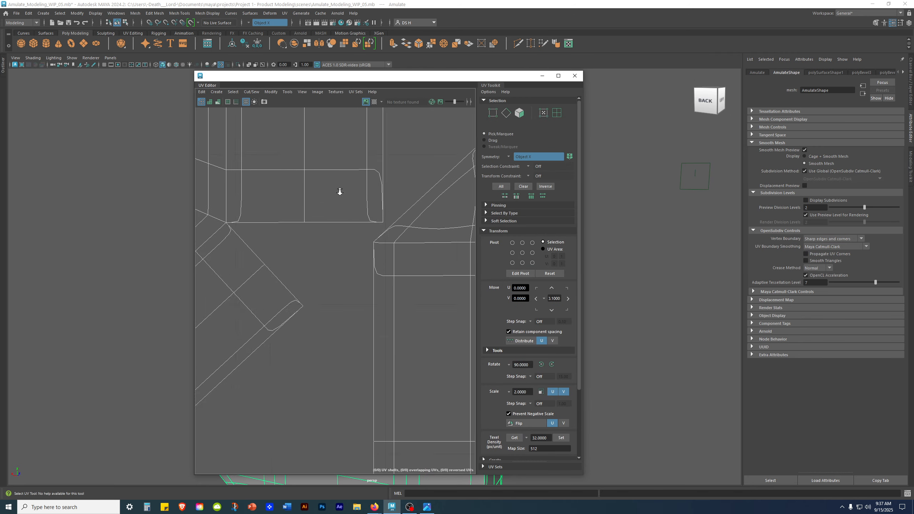
middle_click_drag(318, 170, 277, 198, "alt")
scroll(277, 200, "up", 10)
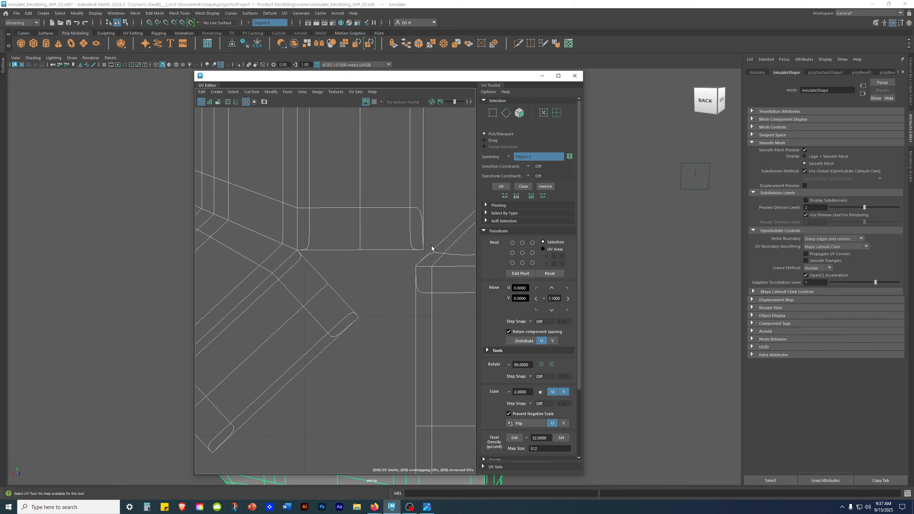
scroll(421, 289, "down", 3)
middle_click_drag(325, 261, 437, 268, "alt")
middle_click_drag(284, 201, 428, 317, "alt")
scroll(314, 300, "down", 3)
middle_click_drag(330, 237, 326, 404, "alt")
middle_click_drag(361, 269, 264, 248, "alt")
scroll(361, 241, "down", 7)
middle_click_drag(332, 261, 306, 147, "alt")
middle_click_drag(421, 247, 389, 310, "alt")
scroll(353, 304, "down", 2)
middle_click_drag(291, 224, 314, 215, "alt")
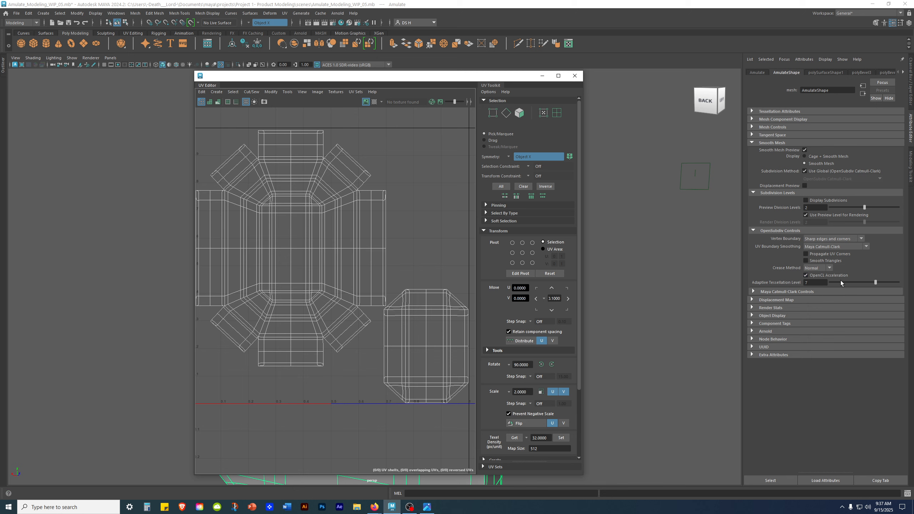
Step: Set UV Boundary Smoothing to Preserve Edges and Corners, undoing and redoing the change to compare the shell corners
left_click(826, 248)
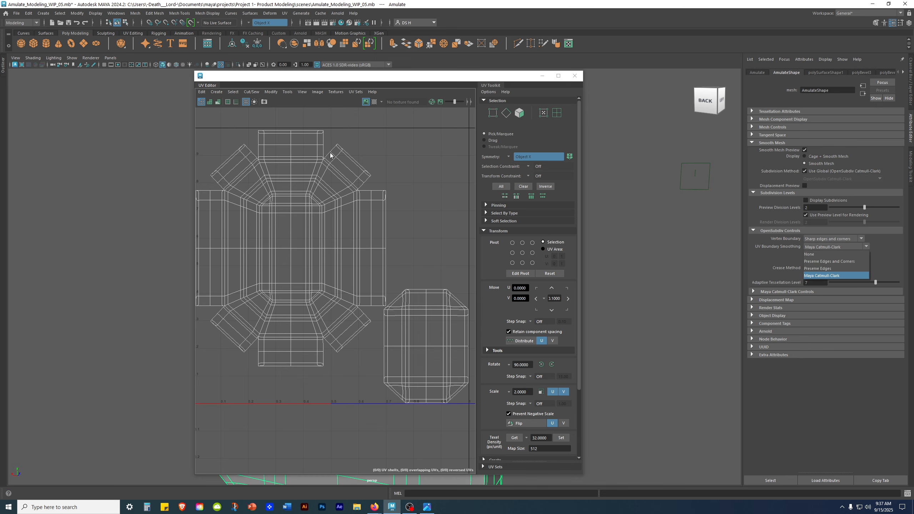
left_click(828, 261)
scroll(387, 202, "up", 8)
middle_click_drag(446, 300, 235, 253, "alt")
middle_click_drag(287, 277, 407, 223, "alt")
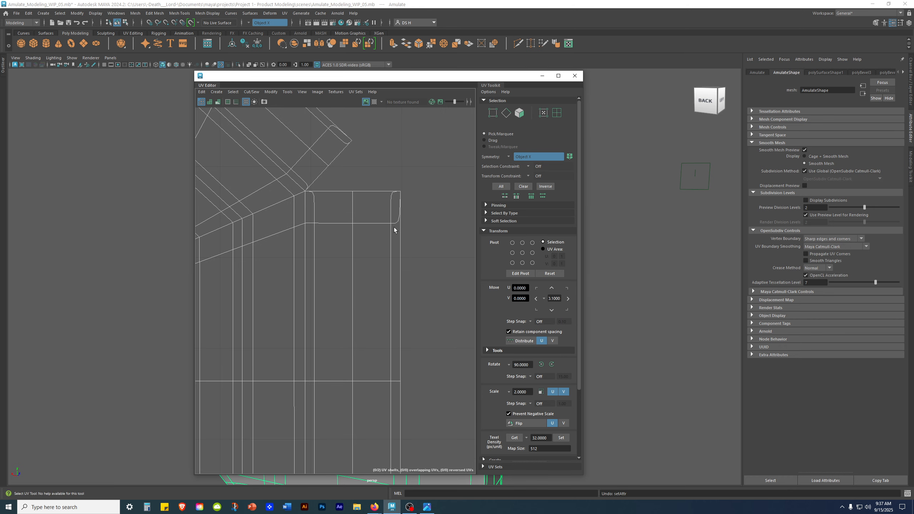
key("shift+z")
scroll(450, 248, "down", 3)
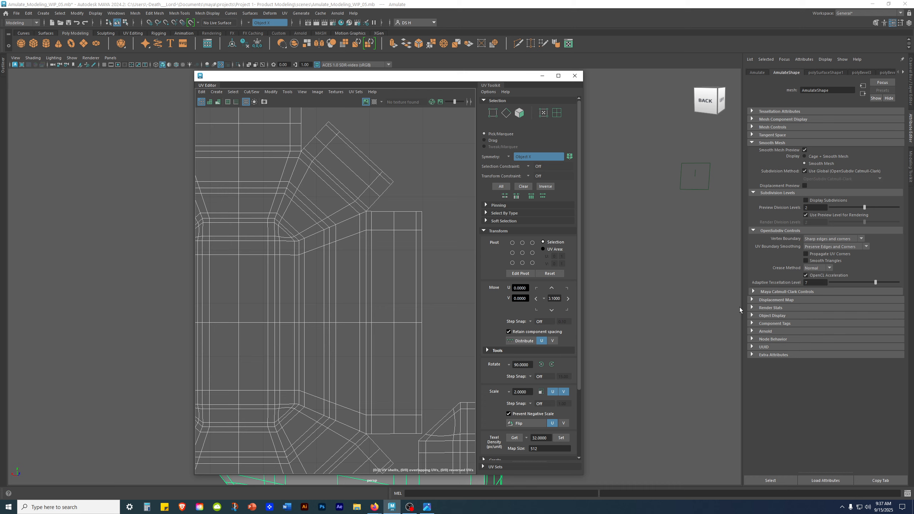
Step: Enable Smooth Triangles for the amulet, undoing and redoing the change to compare the back shell's corners
middle_click_drag(364, 458, 257, 267, "alt")
scroll(274, 273, "up", 3)
left_click(805, 261)
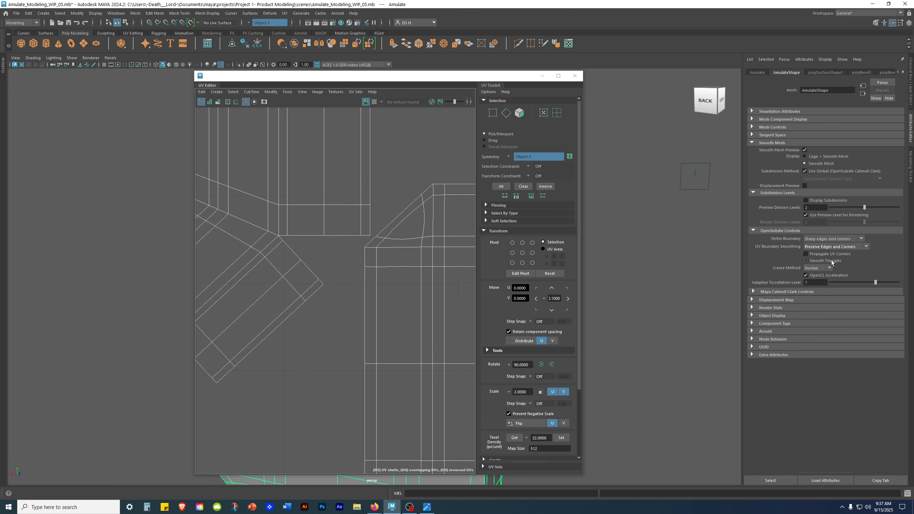
scroll(404, 242, "down", 2)
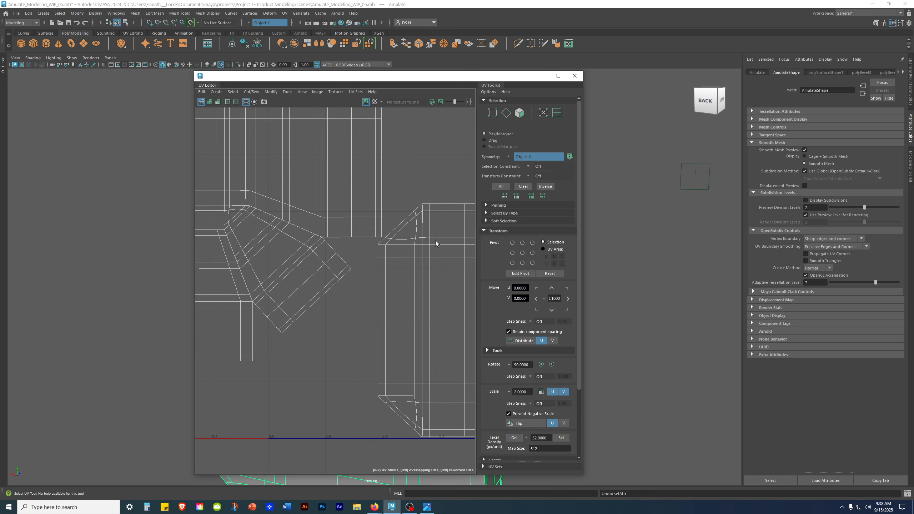
key("shift+z")
Step: Close the UV Editor and examine the amulet from the front, both unselected and selected
left_click(575, 75)
scroll(447, 233, "down", 5)
left_click_drag(447, 232, 325, 237, "alt")
left_click(590, 212)
left_click_drag(441, 223, 459, 243, "alt")
left_click(397, 237)
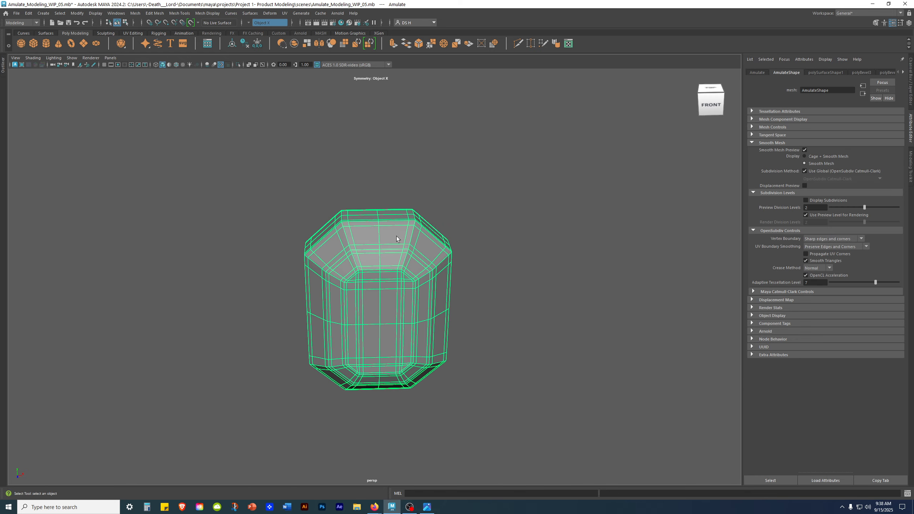
Step: Check the amulet's whole UV layout in the UV Editor, close the editor and clear the selection
left_click(568, 43)
scroll(334, 244, "down", 5)
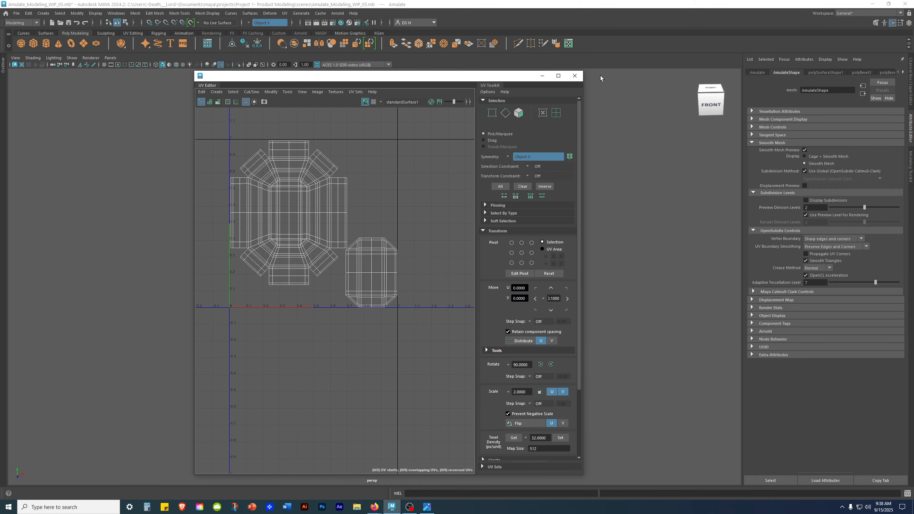
left_click(575, 75)
left_click(593, 204)
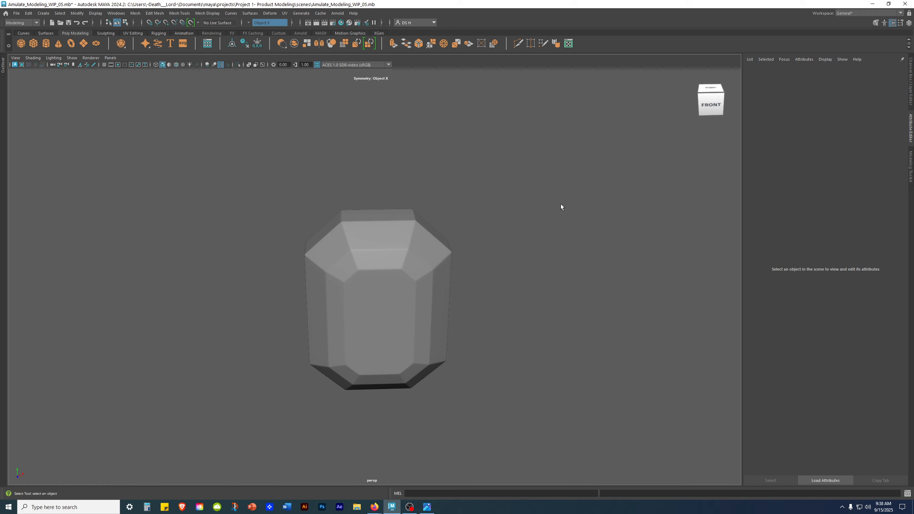
Step: Switch to the four-view layout and examine the finished amulet's facets in the perspective view
left_click_drag(418, 253, 403, 241, "alt")
key("space")
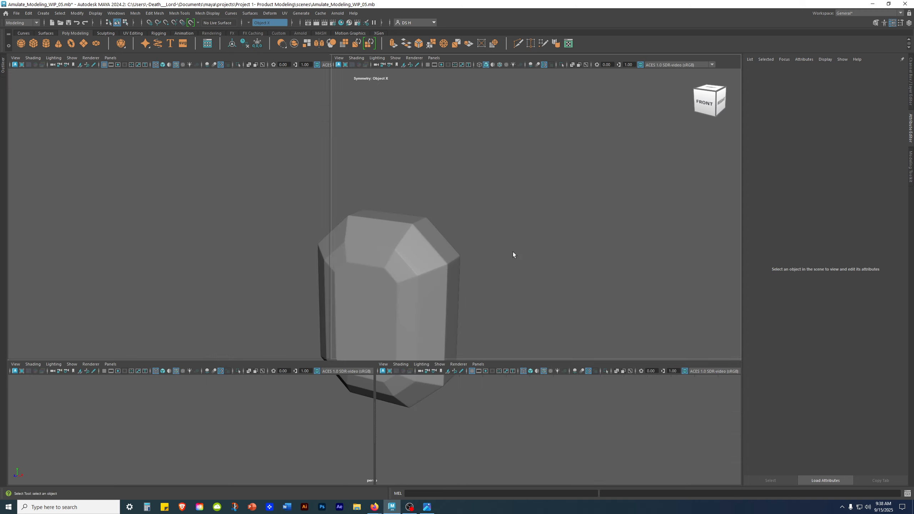
left_click_drag(510, 248, 549, 231, "alt")
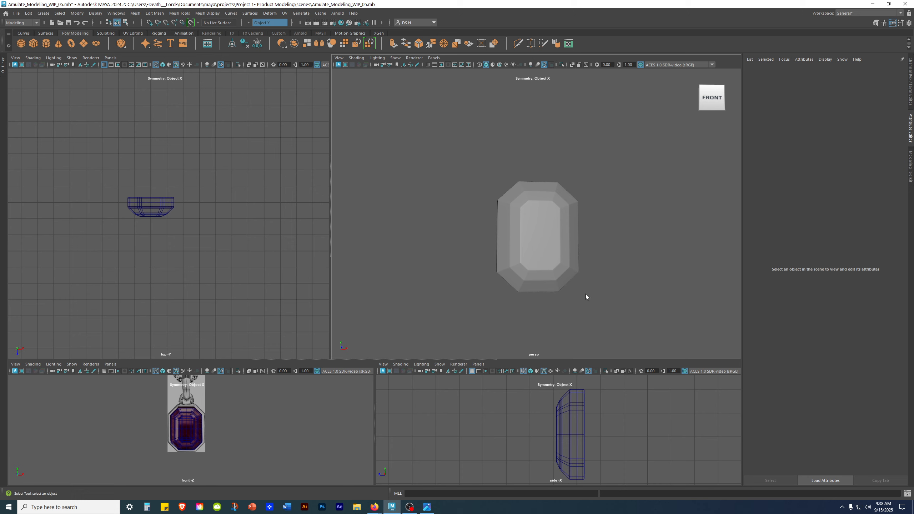
left_click_drag(610, 270, 546, 268, "alt")
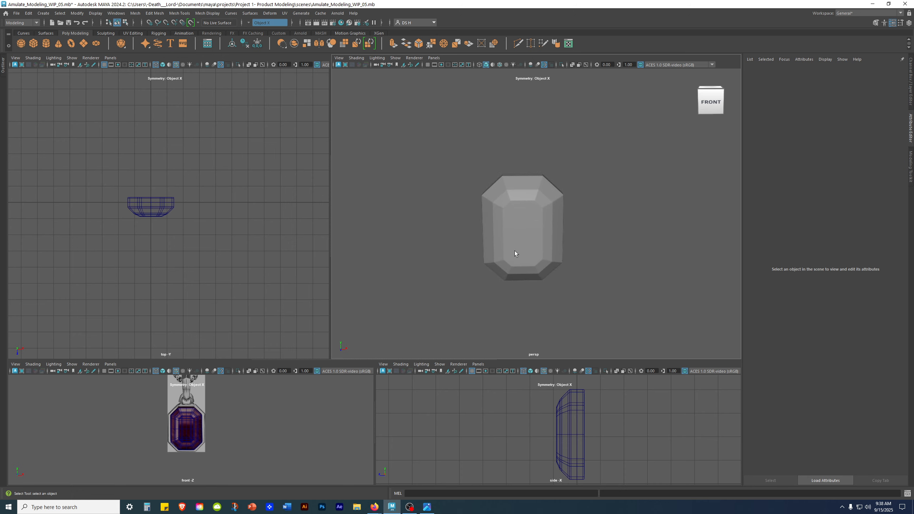
left_click_drag(527, 194, 469, 252, "alt")
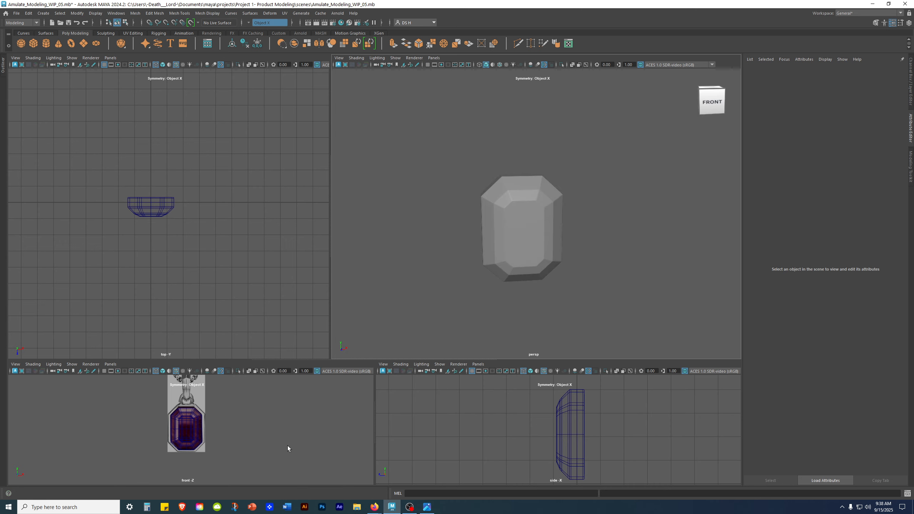
Step: Maximize the front view and frame the pendant reference image around the amulet
key("space")
scroll(363, 271, "up", 5)
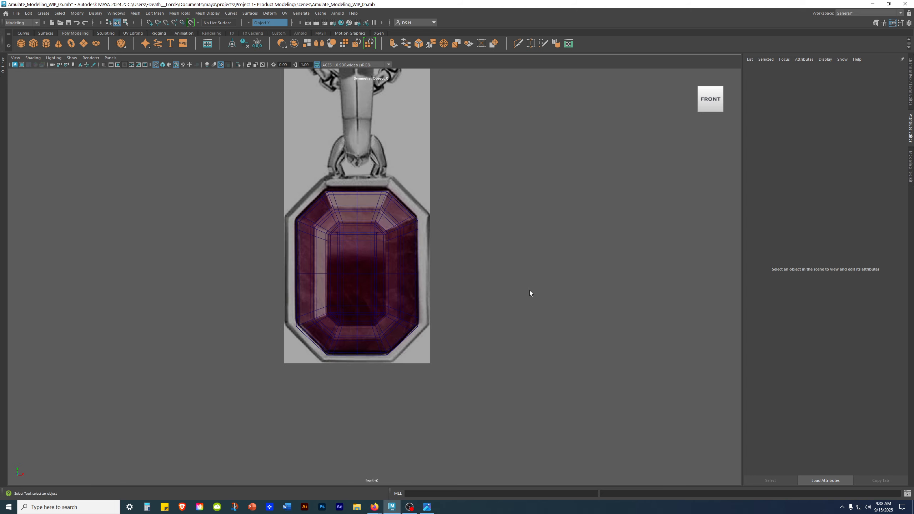
scroll(517, 281, "up", 1)
middle_click_drag(359, 122, 389, 150, "alt")
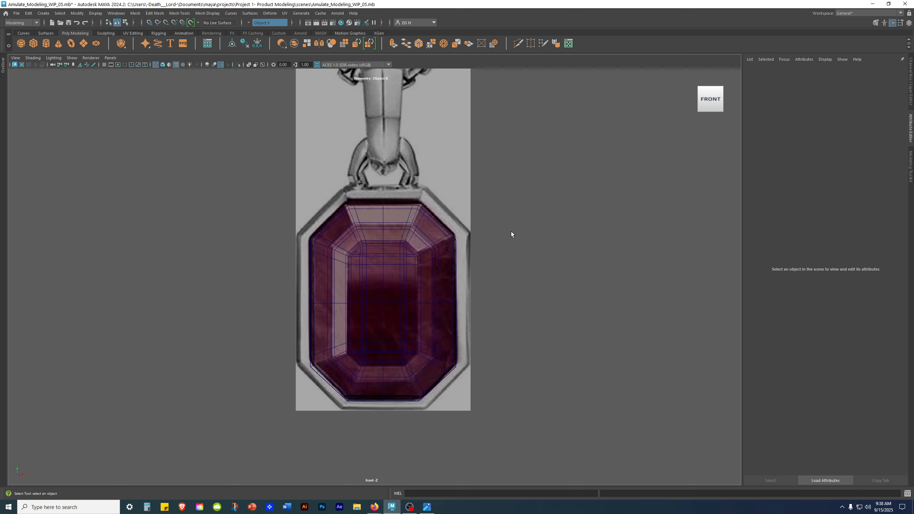
Step: Return to the four-view layout, select the amulet and show its transform channels in the Channel Box
key("space")
left_click(519, 215)
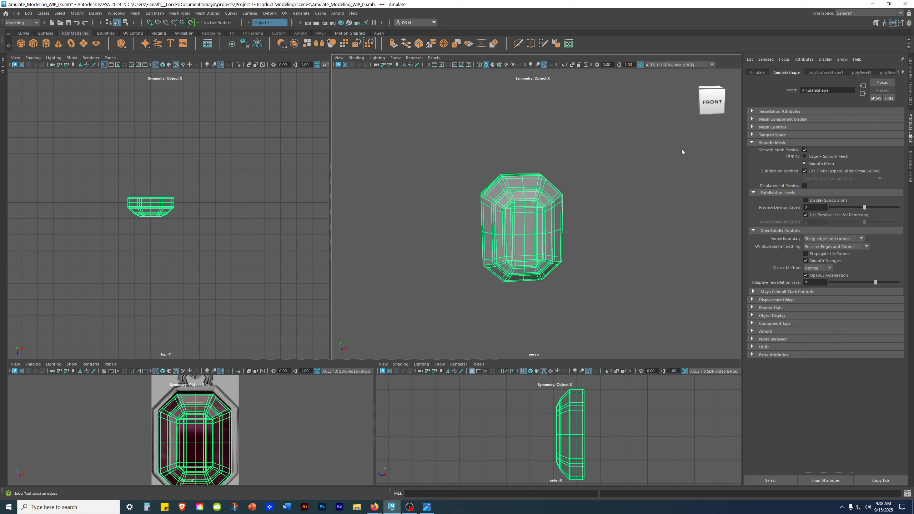
left_click(906, 73)
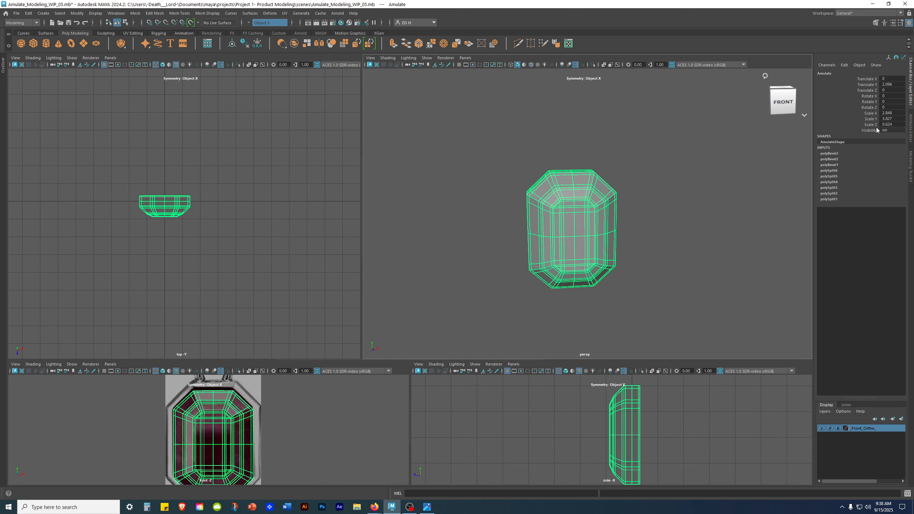
Step: Examine the amulet's edge loops from above and up close, clear the selection and view its smooth facets from the front
left_click_drag(627, 215, 839, 121, "alt")
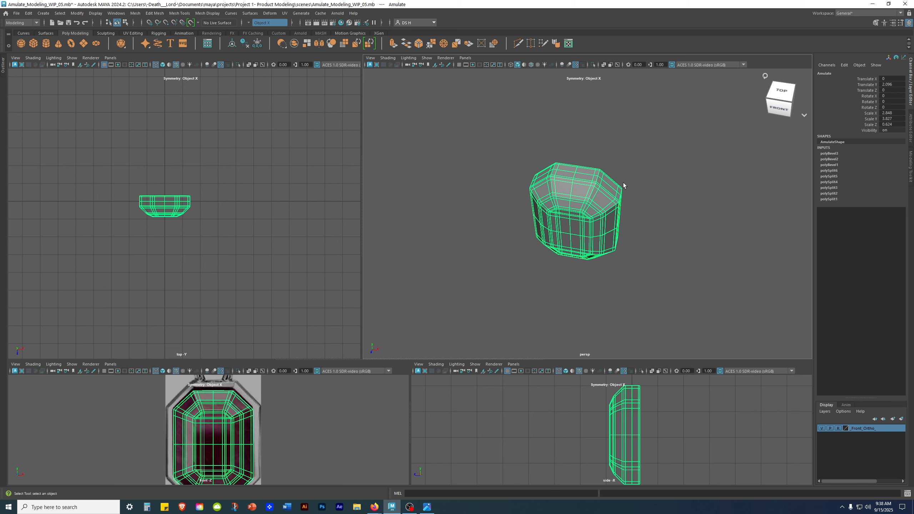
scroll(625, 203, "up", 6)
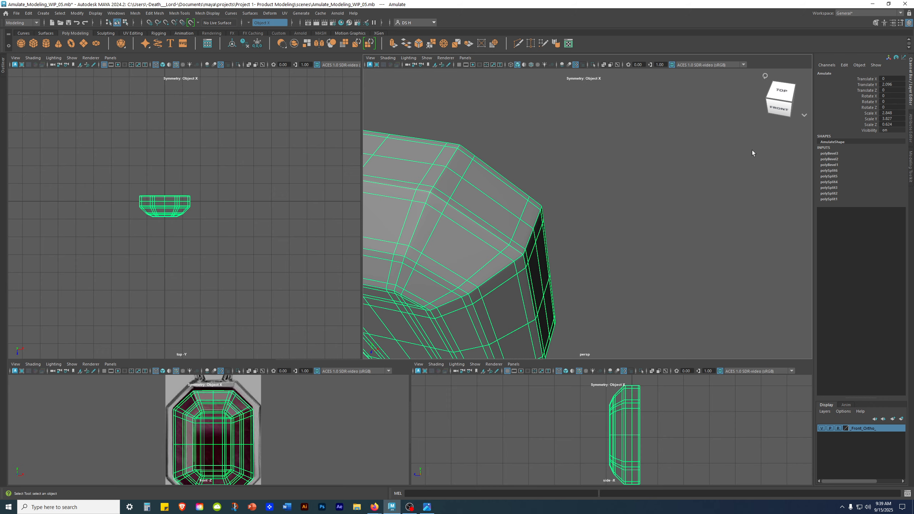
scroll(561, 181, "down", 5)
left_click_drag(561, 179, 611, 145, "alt")
left_click(654, 159)
left_click_drag(569, 184, 617, 259, "alt")
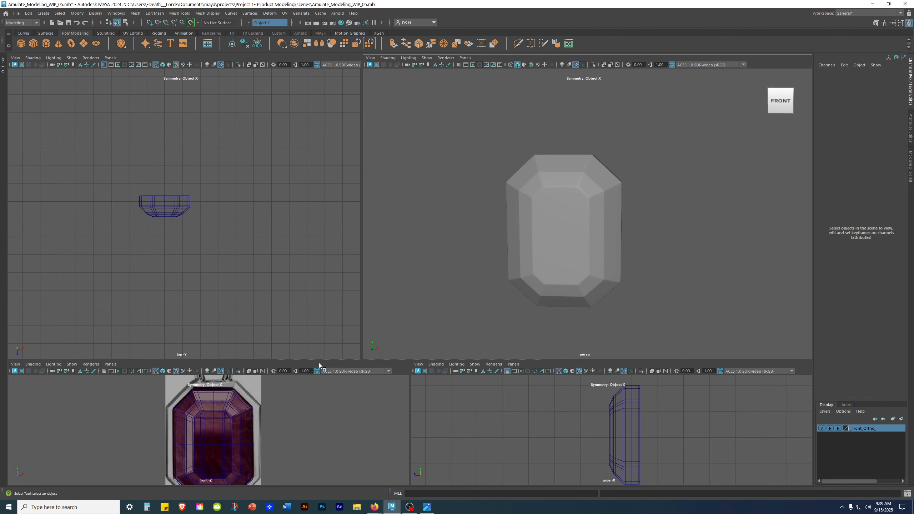
Step: Give the front and side views more height in the four-view layout to show more of the pendant reference
left_click_drag(317, 359, 323, 217)
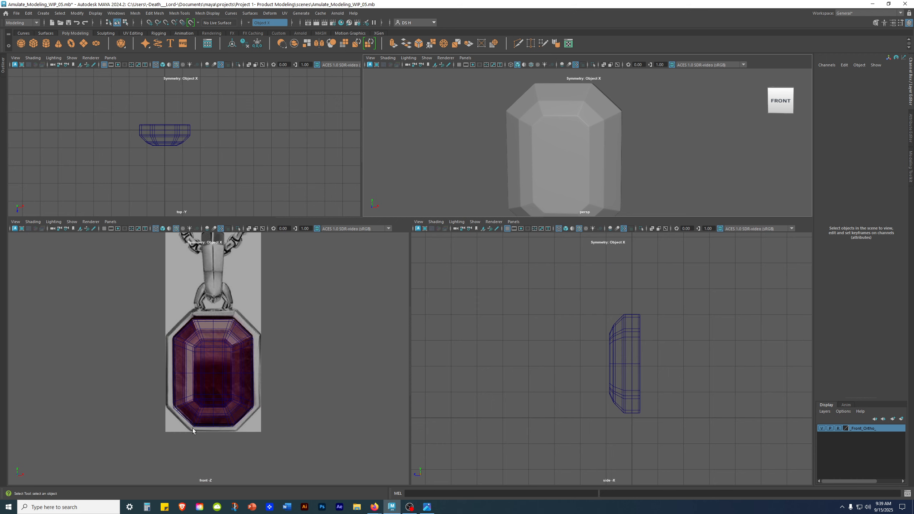
key("space")
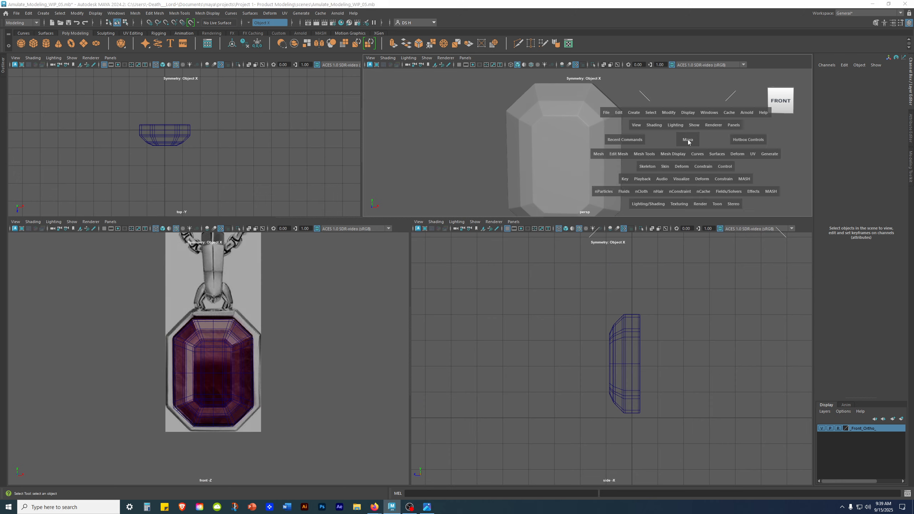